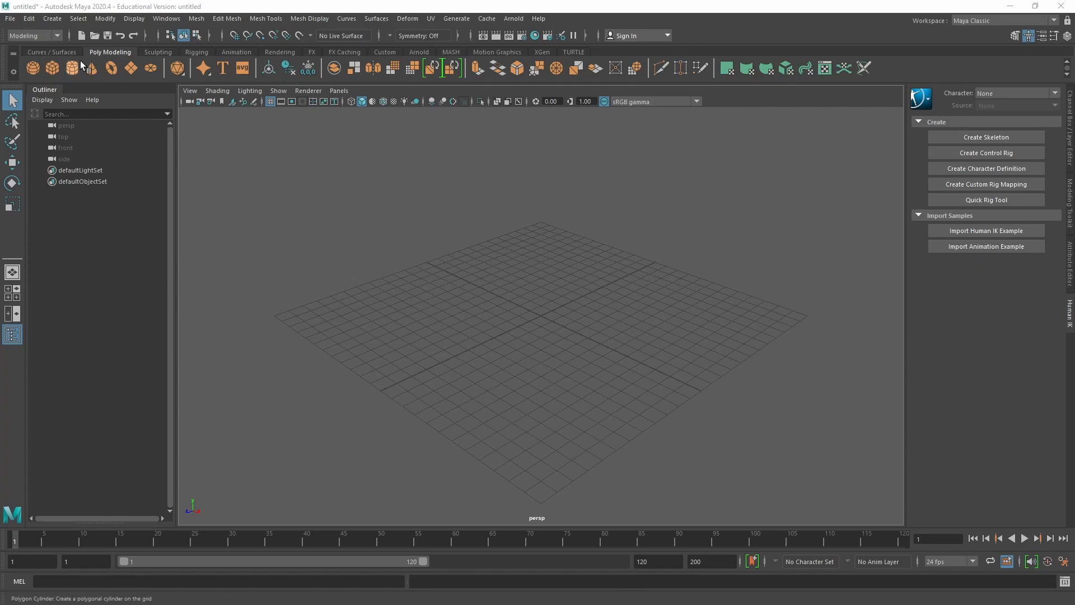
Open the scene voiture.ma and delete the grey arched panel beside the car.
left_click(10, 19)
left_click(43, 52)
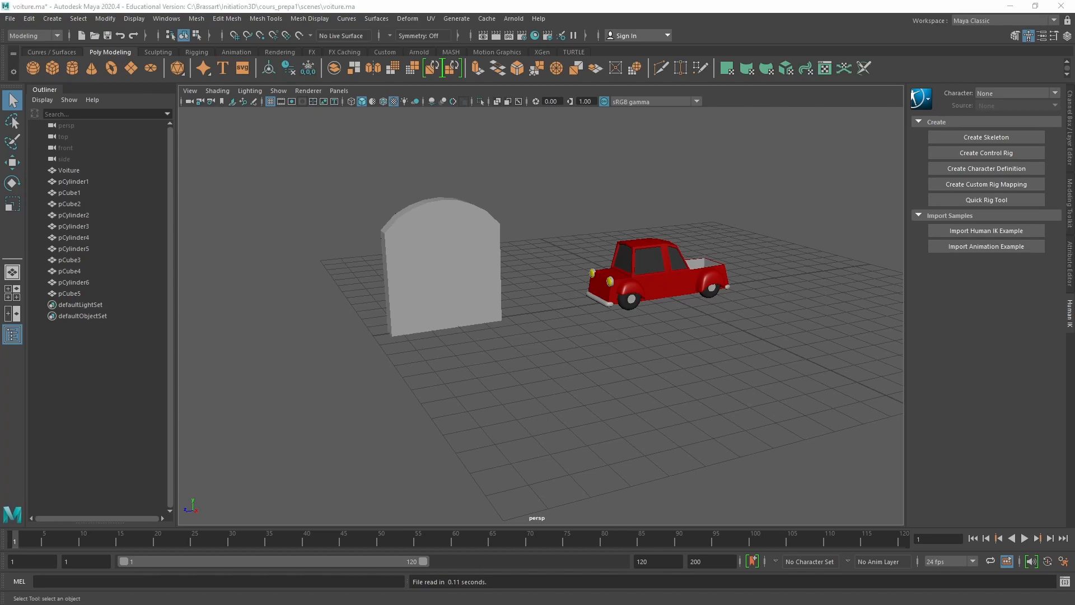
left_click(405, 249)
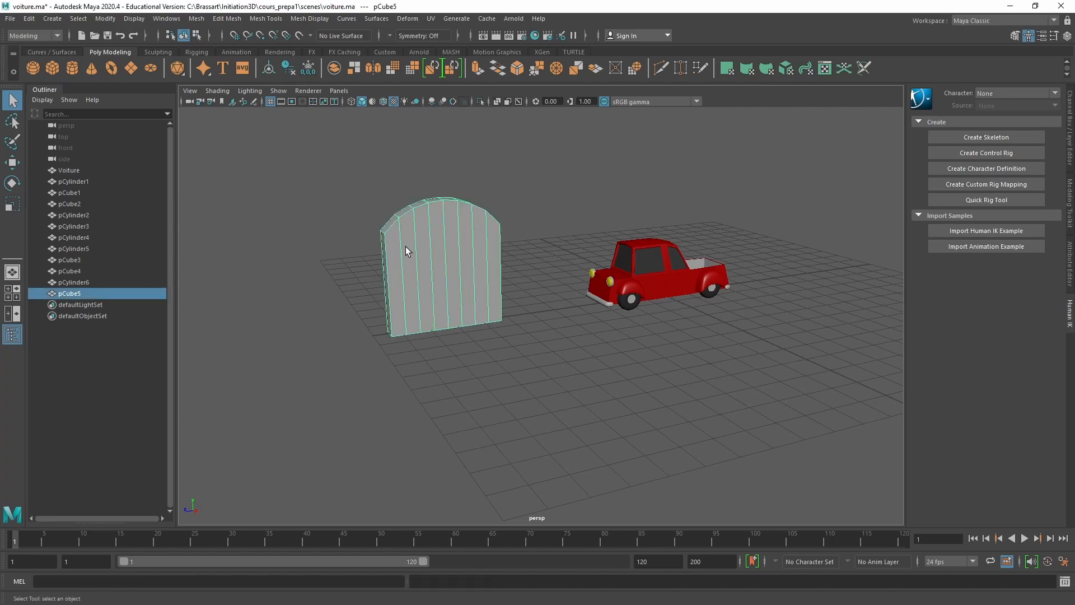
key("Delete")
Test-render the car from a front three-quarter view with Arnold, without any lights, and close the render view.
left_click(669, 291)
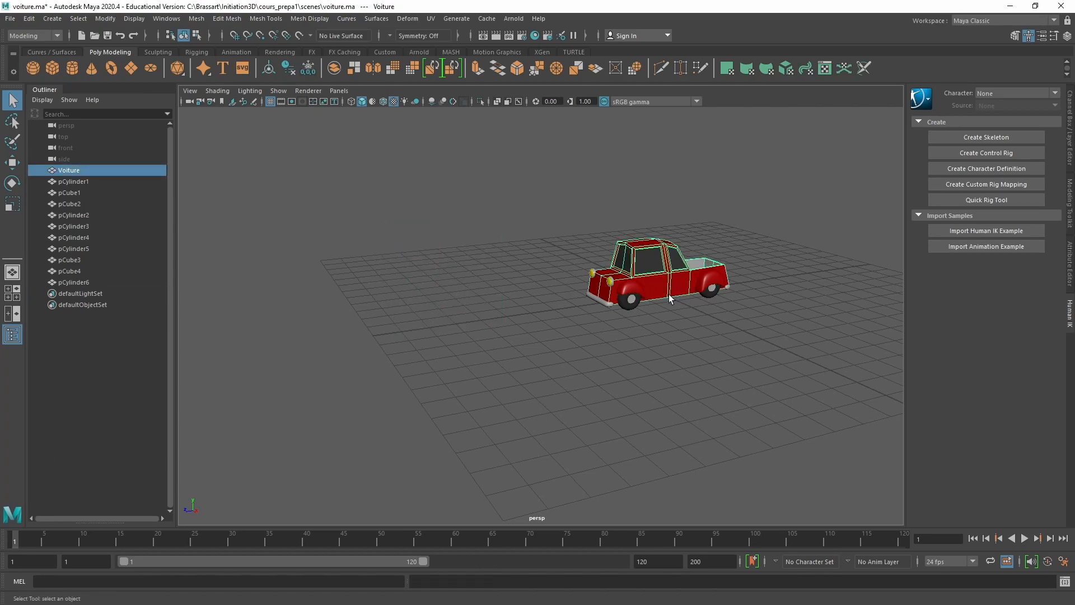
middle_click_drag(685, 312, 567, 338, "alt")
scroll(565, 336, "up", 7)
left_click(590, 398)
left_click_drag(538, 361, 605, 368, "alt")
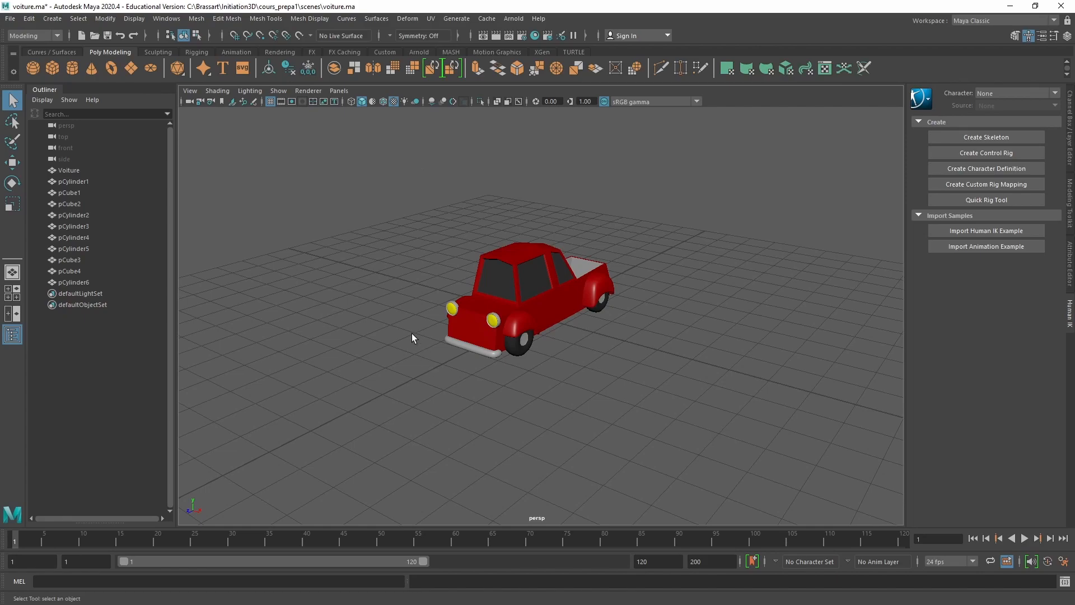
left_click(513, 19)
left_click(521, 37)
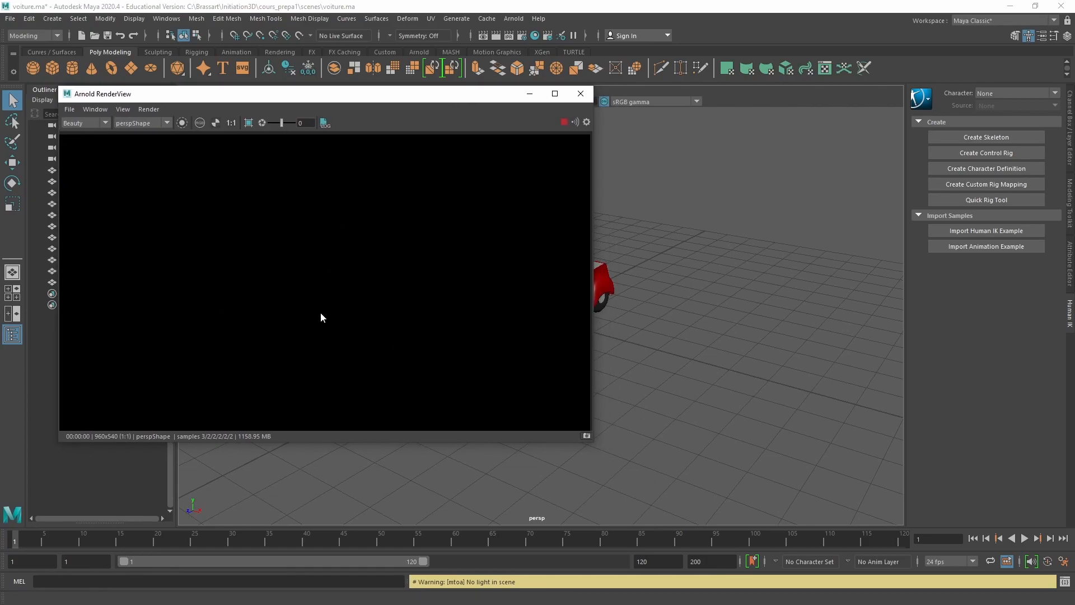
left_click(583, 95)
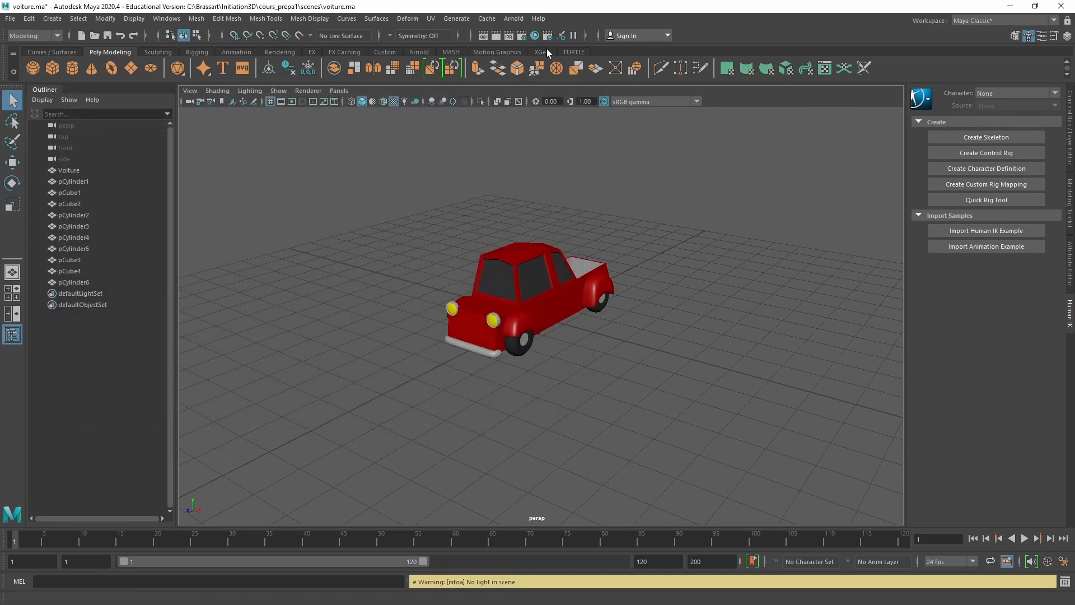
Add an Arnold SkyDome light to the scene around the car.
left_click(411, 50)
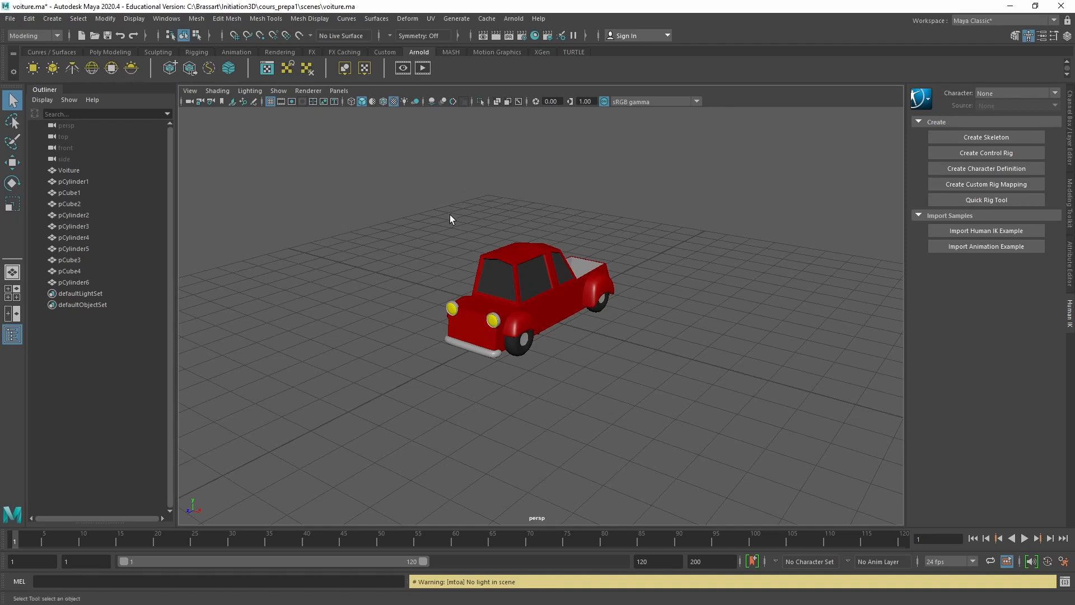
left_click(93, 65)
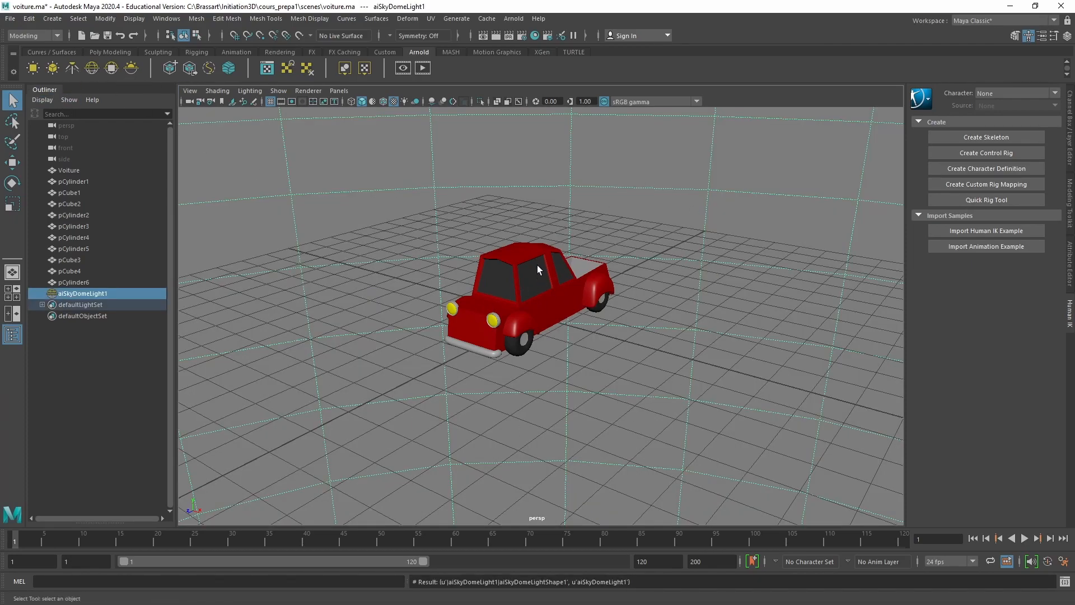
mouse_move(540, 341)
left_mouse_down("alt")
mouse_move(521, 280)
mouse_move(504, 336)
mouse_move(532, 341)
mouse_move(480, 340)
mouse_move(520, 336)
left_mouse_up("alt")
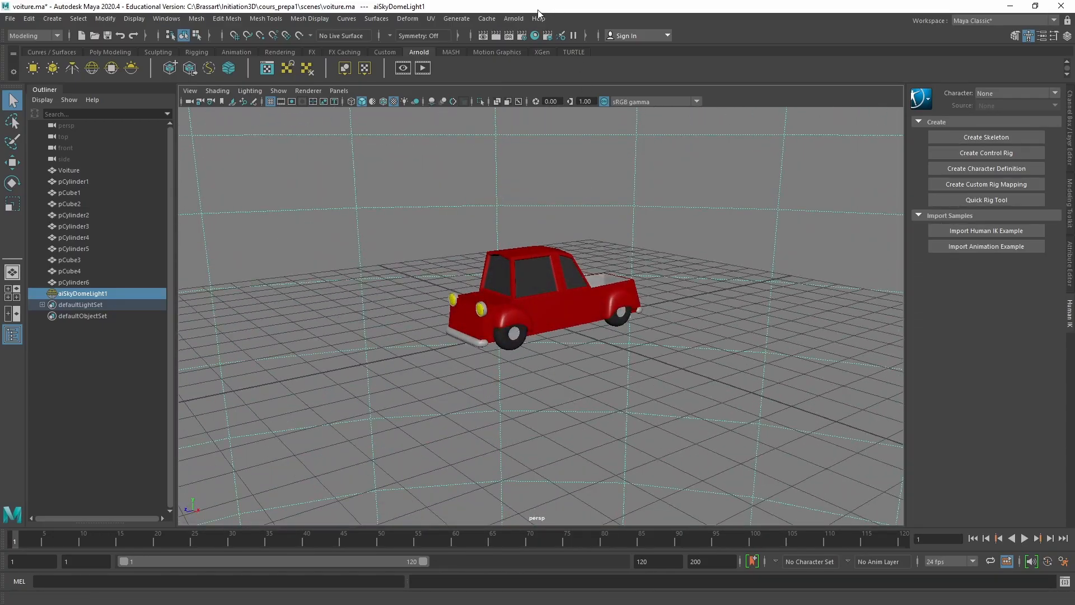
Render the scene with Arnold from the car's front and move the render window aside to uncover the model.
left_click(512, 18)
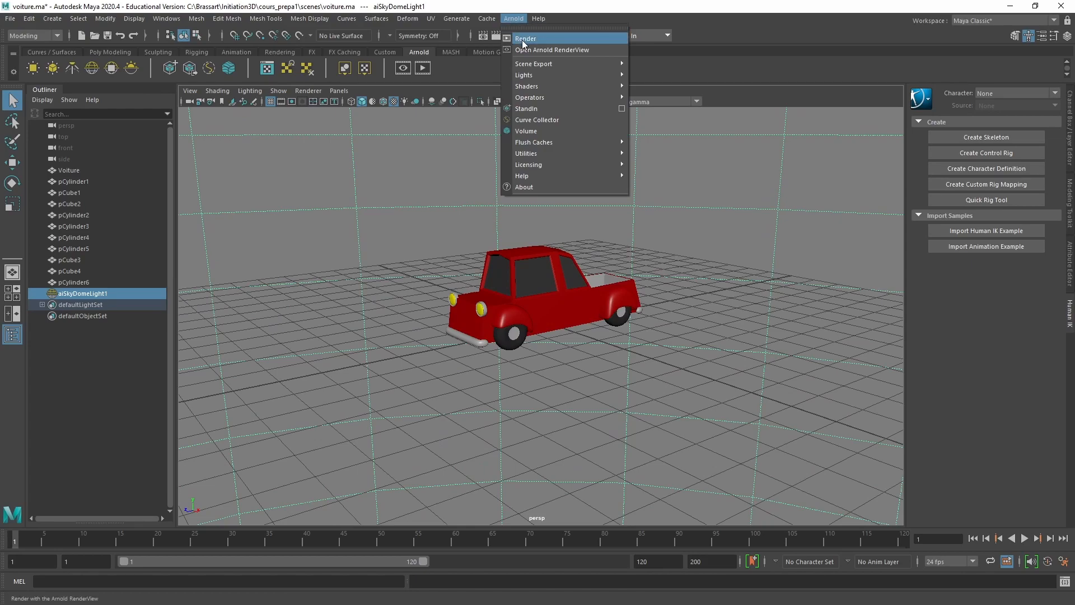
left_click(522, 39)
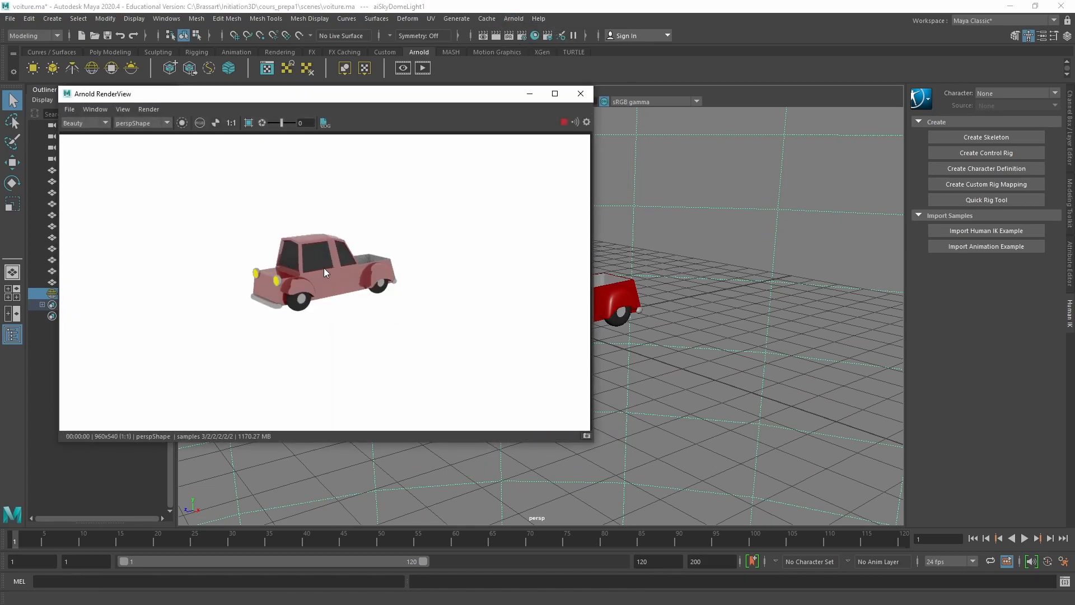
mouse_move(669, 287)
left_mouse_down("alt")
mouse_move(715, 301)
mouse_move(671, 280)
left_mouse_up("alt")
left_click_drag(751, 286, 619, 302, "alt")
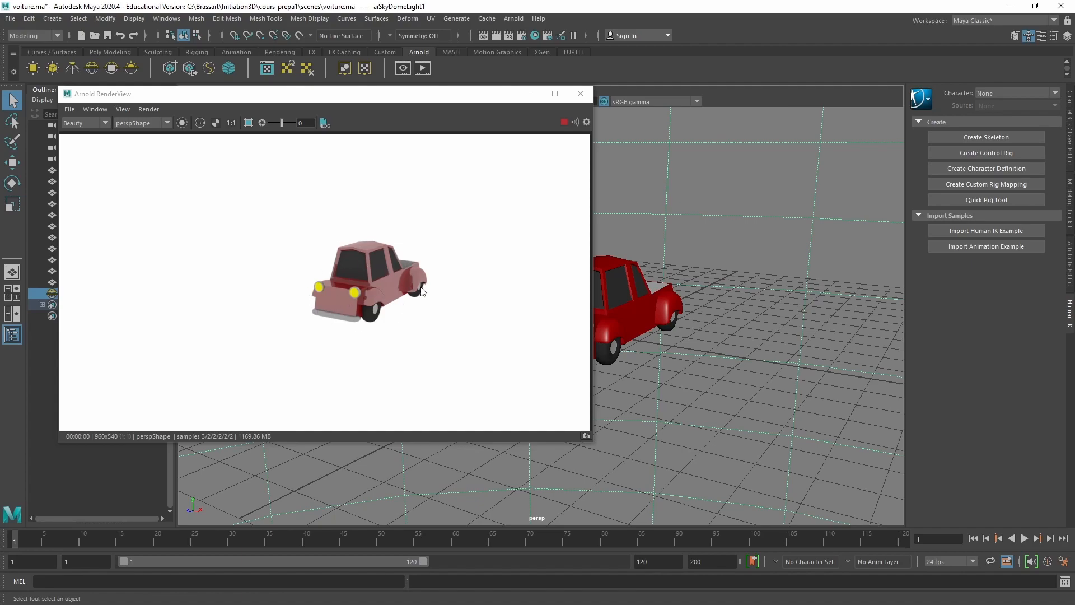
left_click_drag(409, 95, 334, 100)
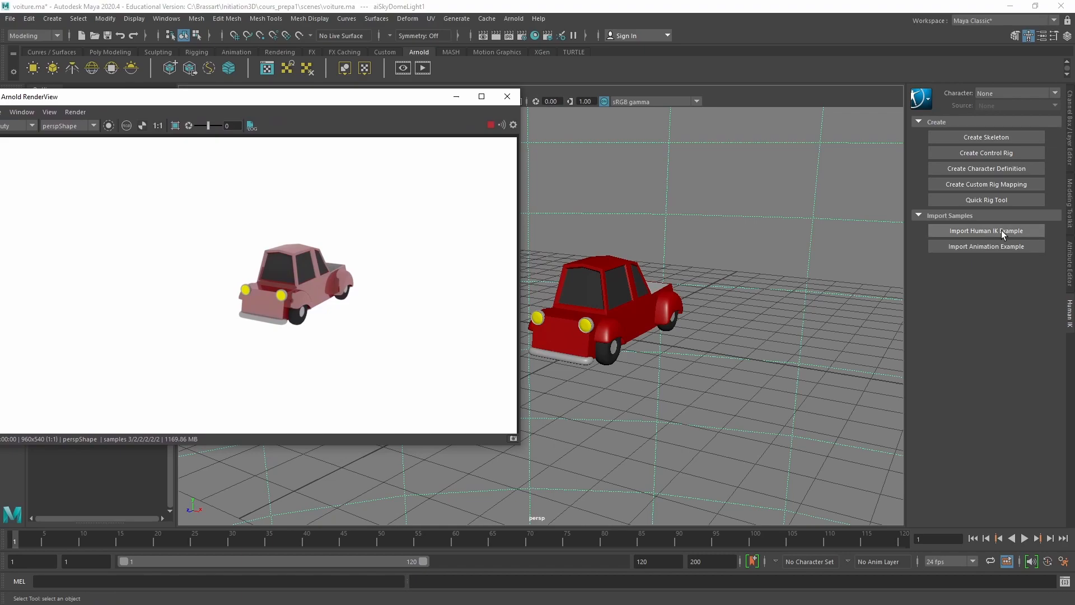
Set the car body's Voiture1 Blinn material to an eccentricity of 0.006 and a diffuse of 0.814.
left_click(620, 329)
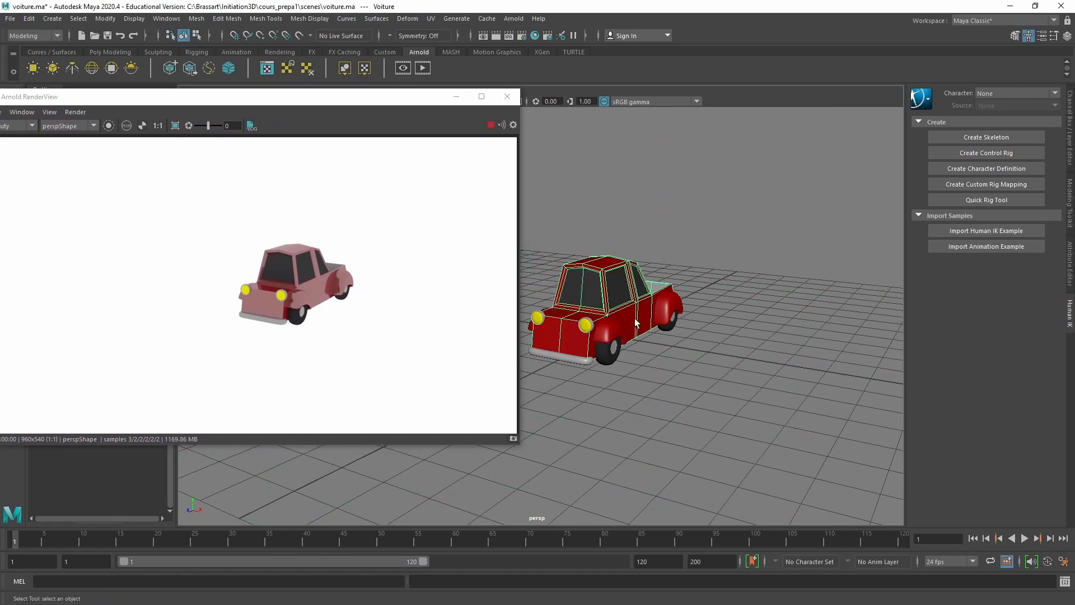
left_click(1070, 280)
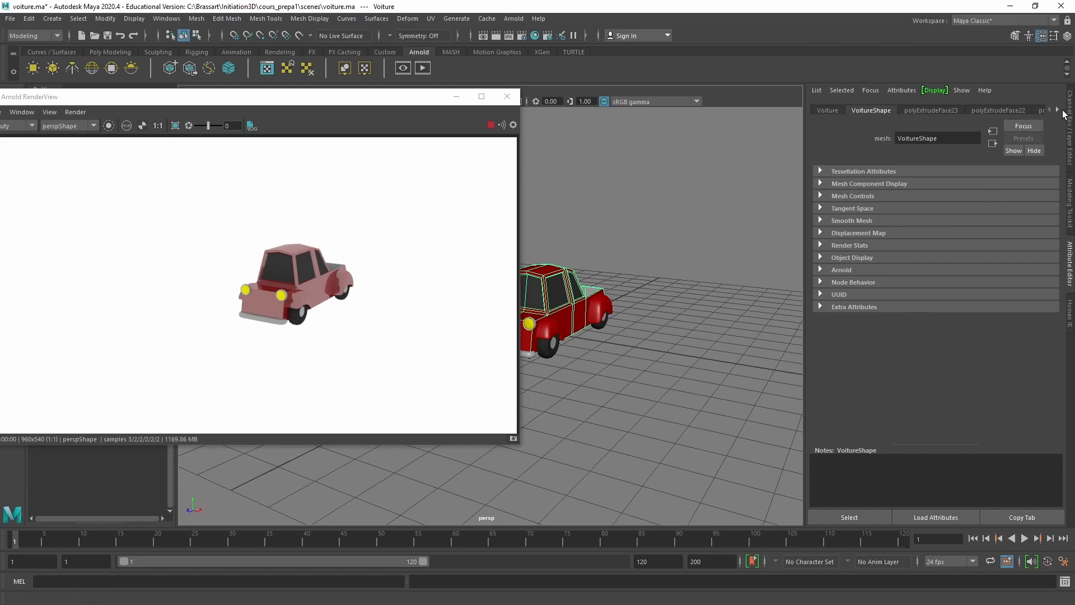
left_click(1056, 110)
left_click(1057, 110)
left_click(1057, 110)
left_click(1057, 110)
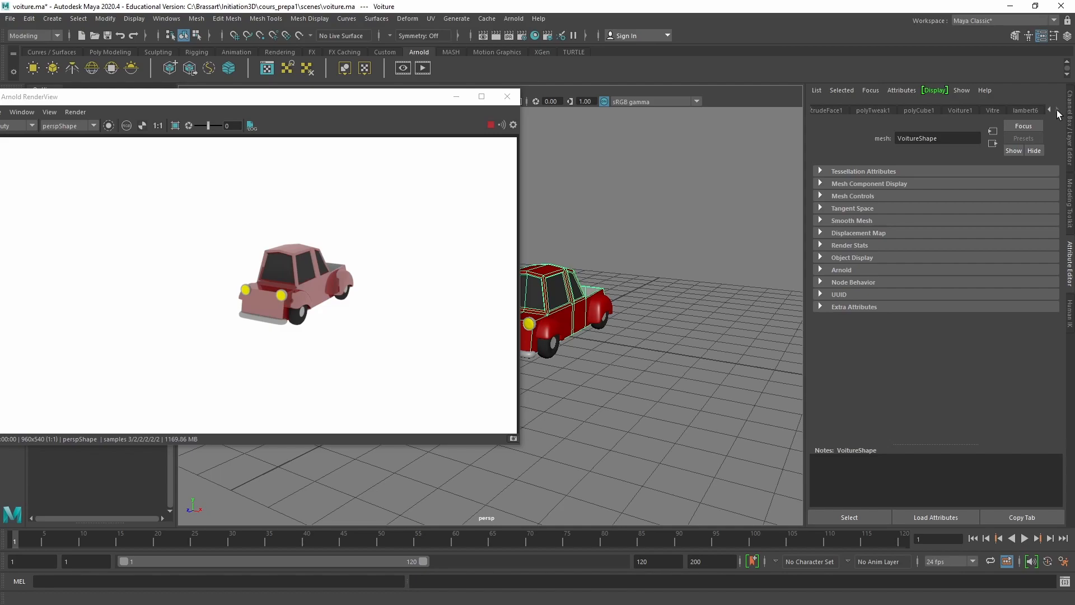
left_click(959, 111)
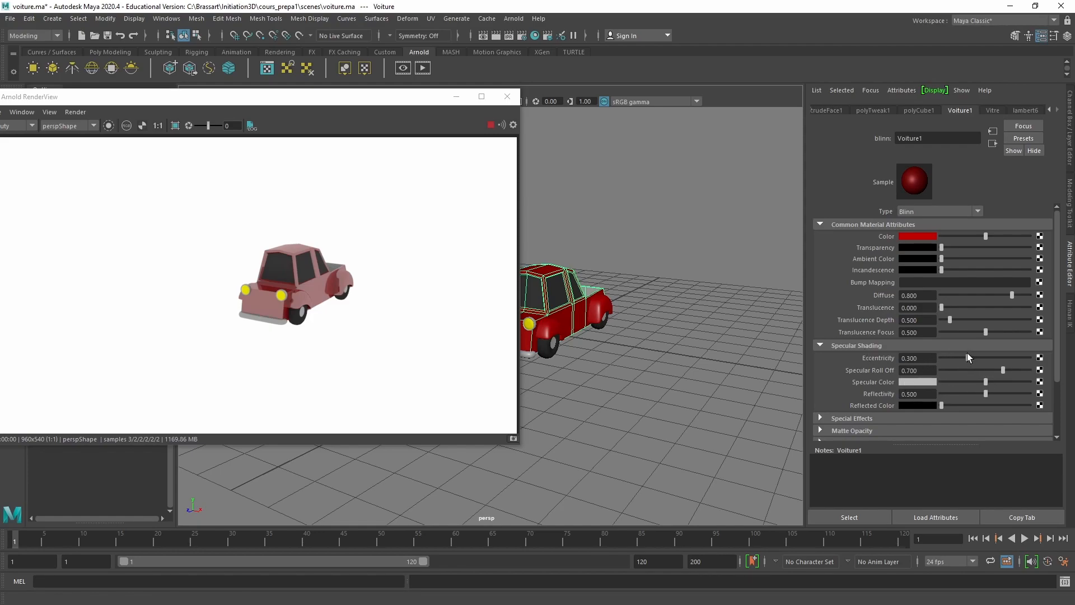
left_click_drag(967, 357, 942, 358)
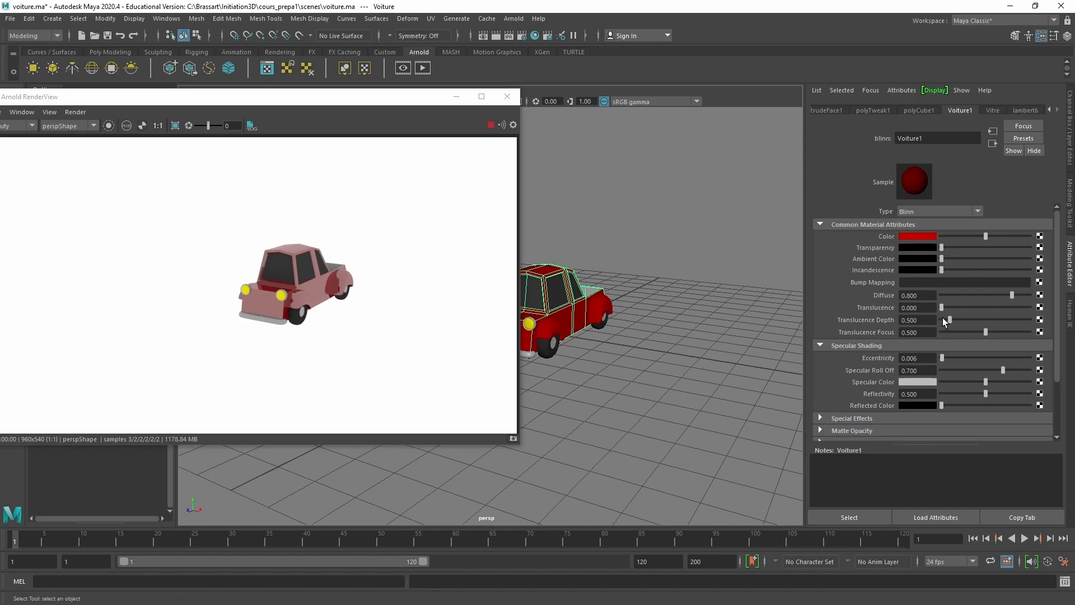
mouse_move(1012, 296)
left_mouse_down()
mouse_move(974, 298)
mouse_move(1011, 298)
left_mouse_up()
Set the Voiture1 material's reflectivity to 0 and specular roll off to 0.372, and darken its specular color to mid grey.
left_click_drag(983, 390, 935, 391)
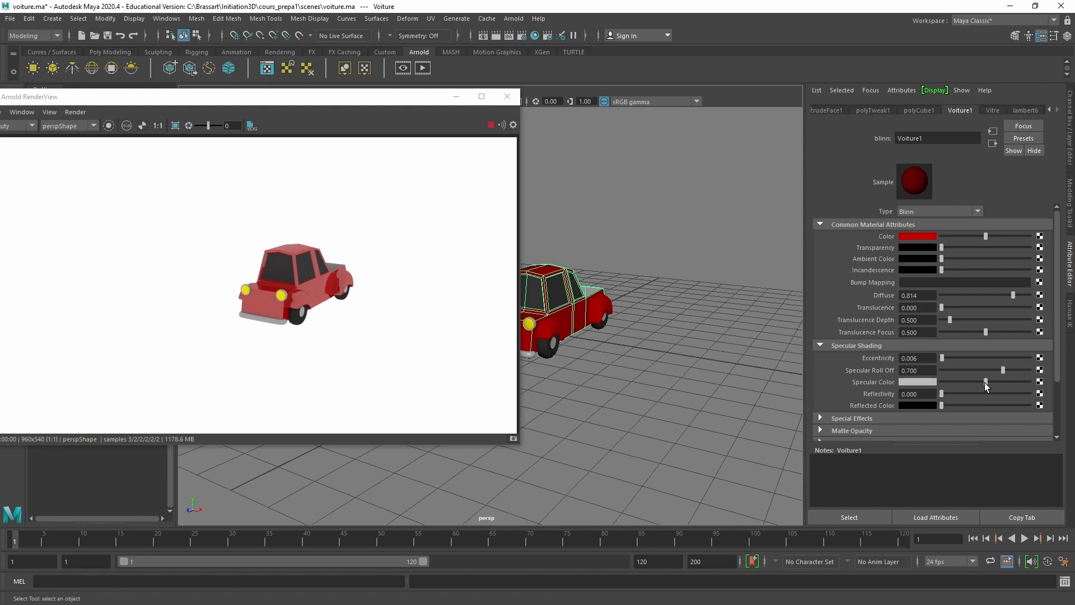
left_click_drag(987, 381, 956, 381)
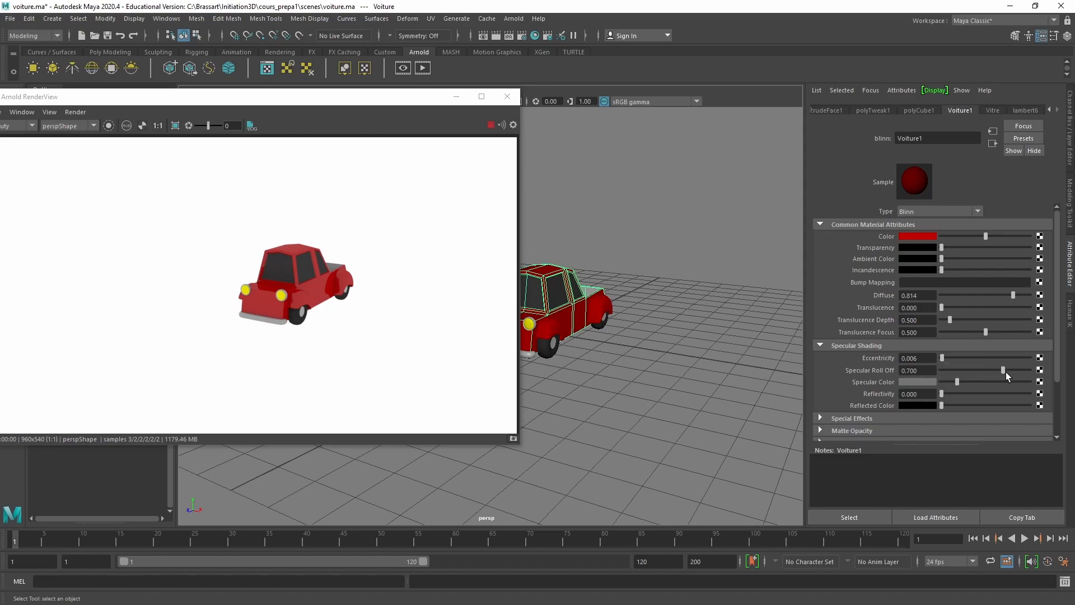
left_click_drag(1004, 371, 973, 372)
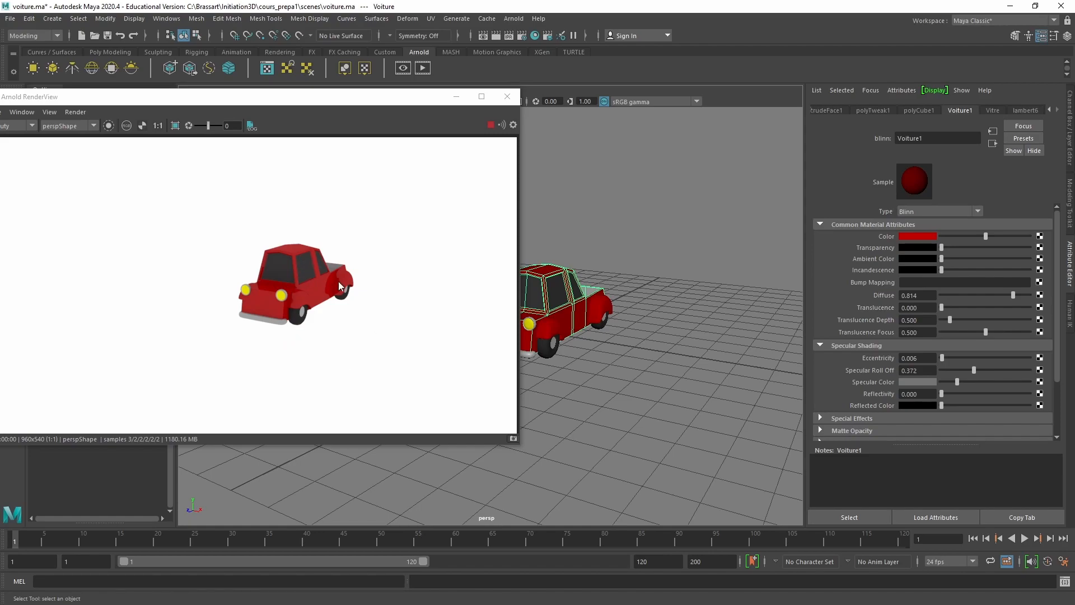
Check the Arnold render of the adjusted red paint from the car's side and close the render view.
left_click_drag(624, 327, 595, 316, "alt")
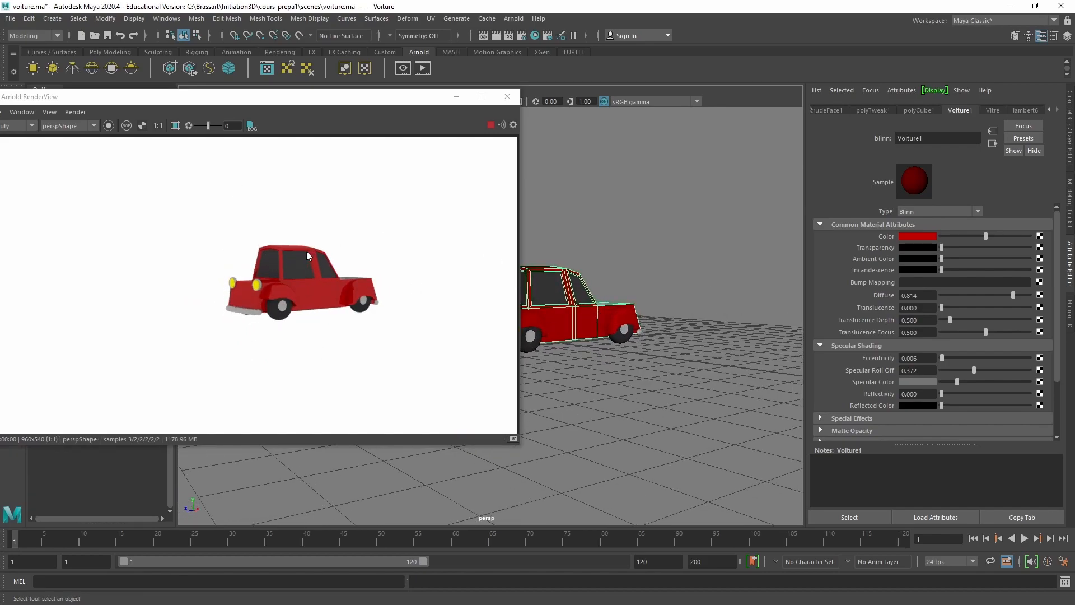
left_click_drag(258, 96, 338, 103)
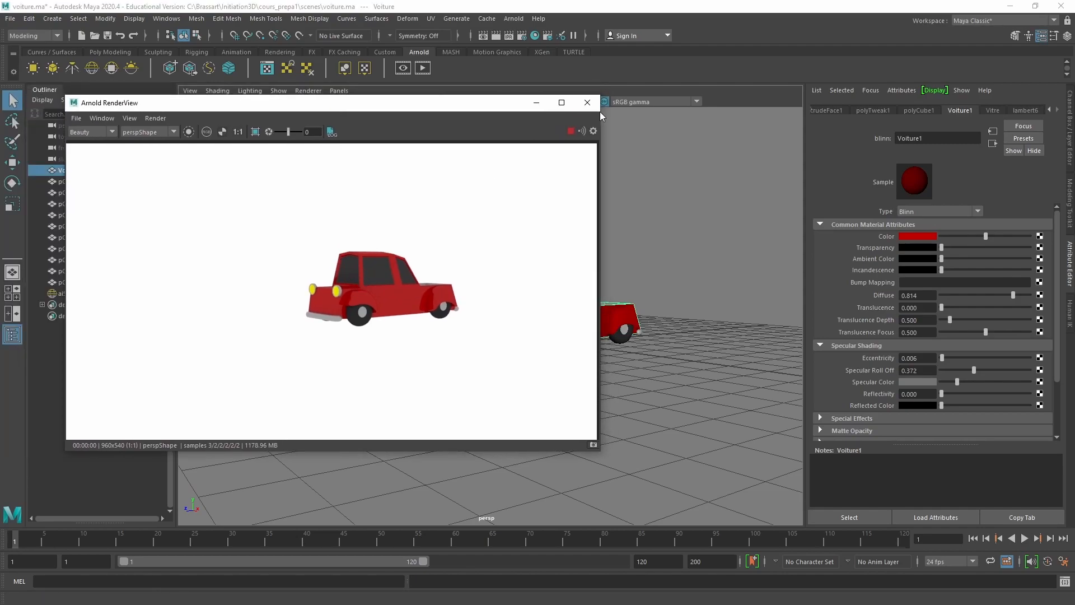
left_click(587, 102)
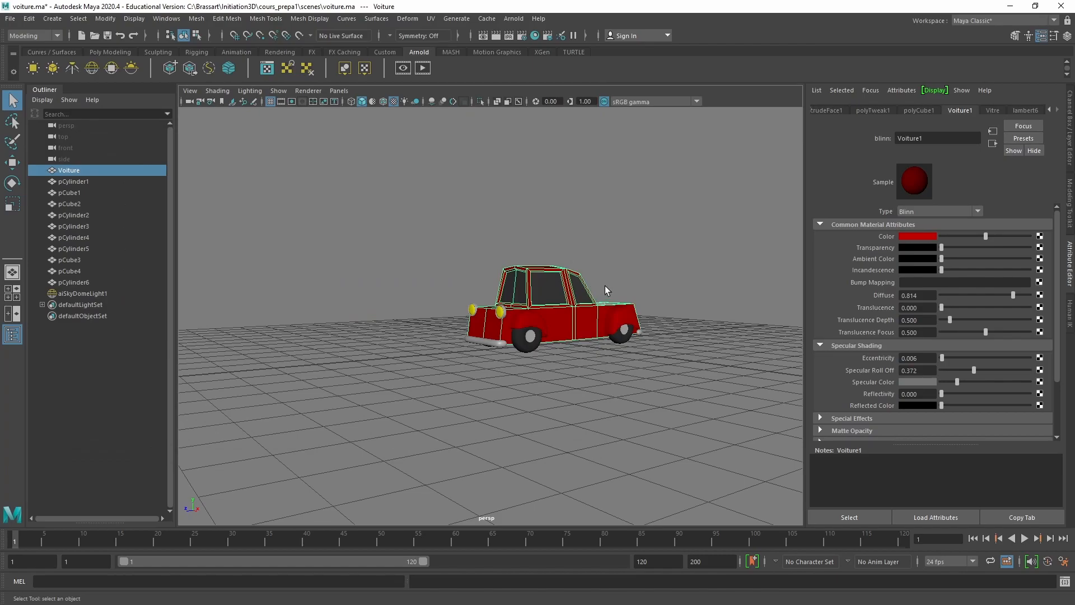
Try to move all the separate car parts together as one selection, and undo the move.
left_click_drag(523, 318, 411, 316, "alt")
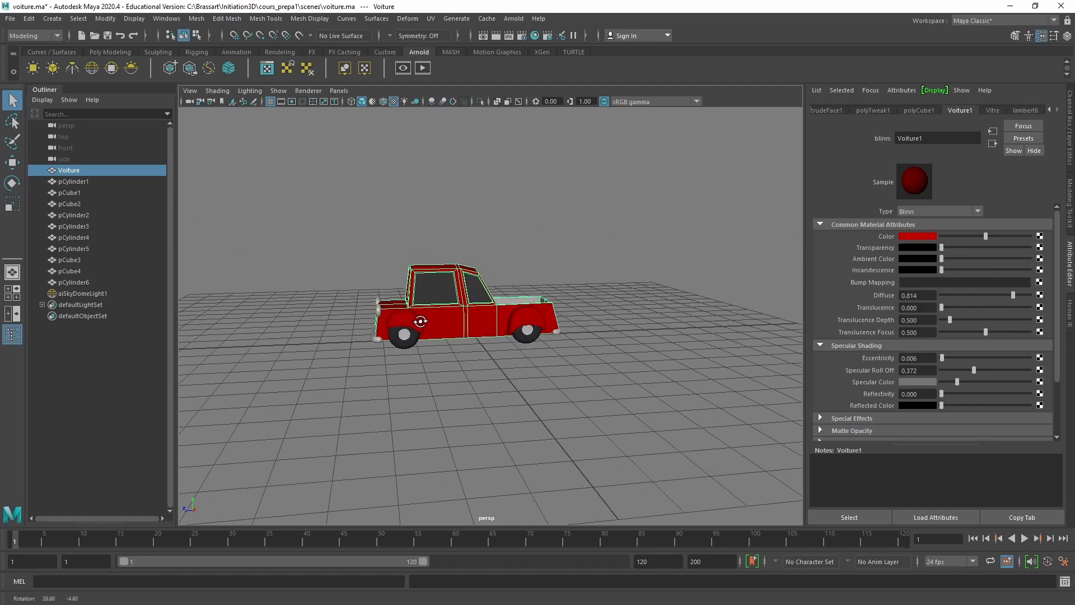
left_click_drag(310, 205, 599, 384)
left_click_drag(355, 247, 632, 392)
key("w")
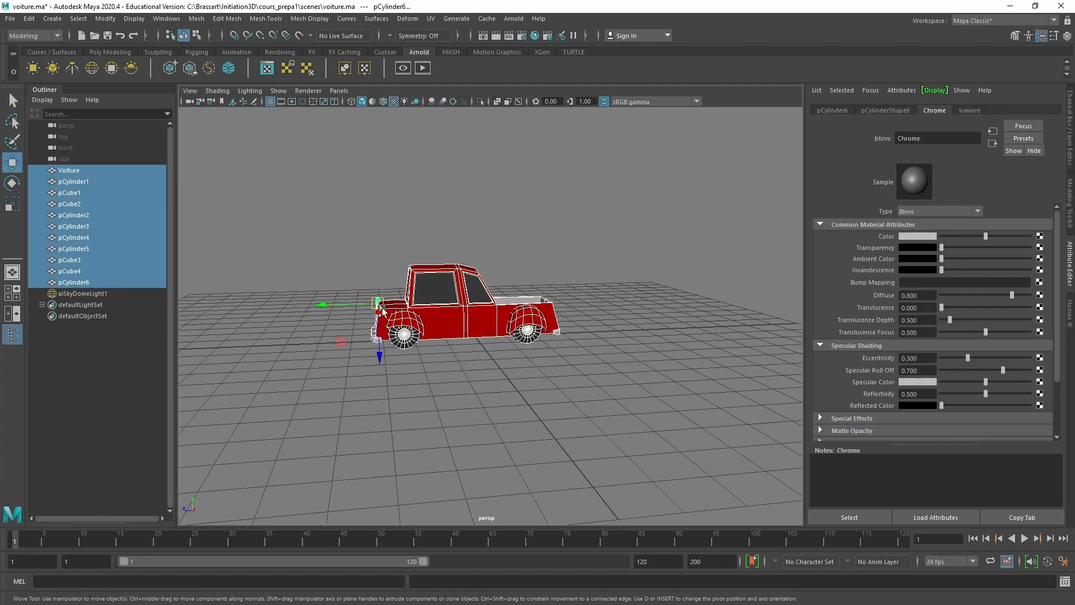
left_click_drag(328, 306, 339, 308)
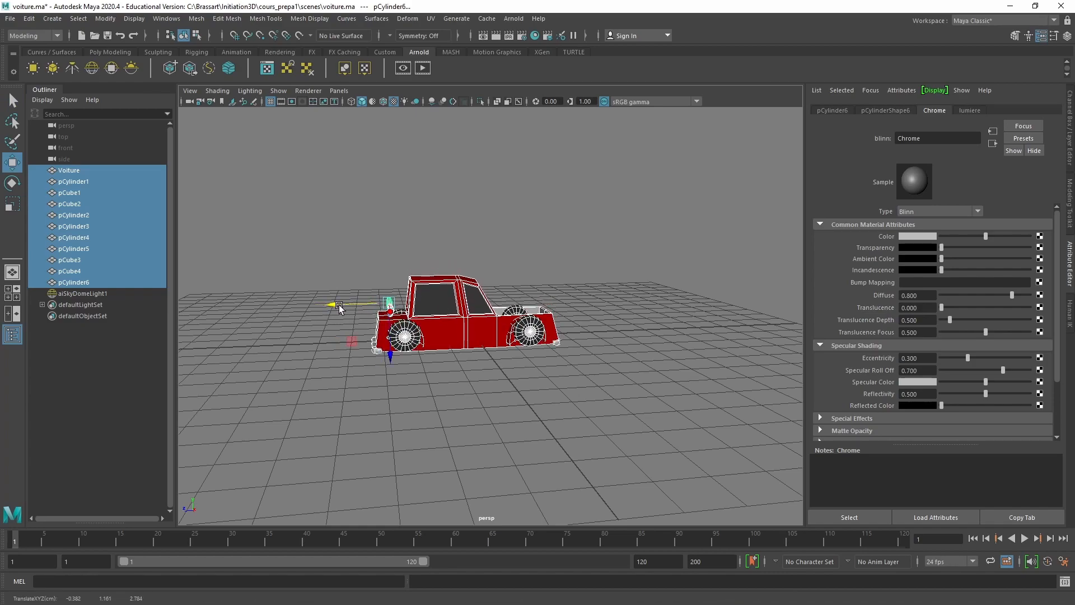
key("ctrl+z")
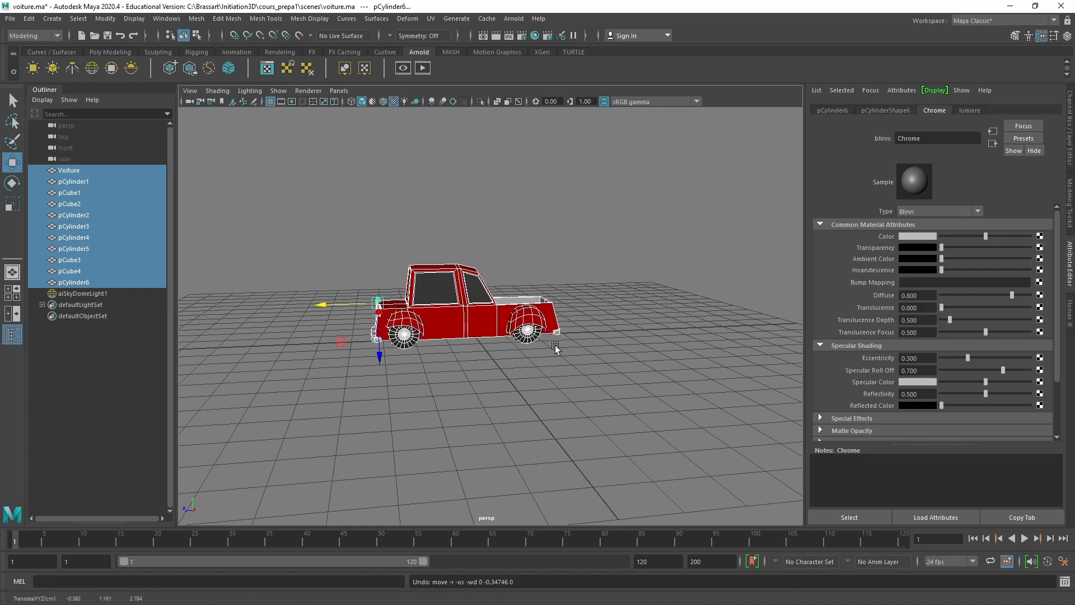
Group all the car parts, from Voiture to pCylinder6, leaving the sky dome light out.
left_click_drag(480, 383, 510, 381, "alt")
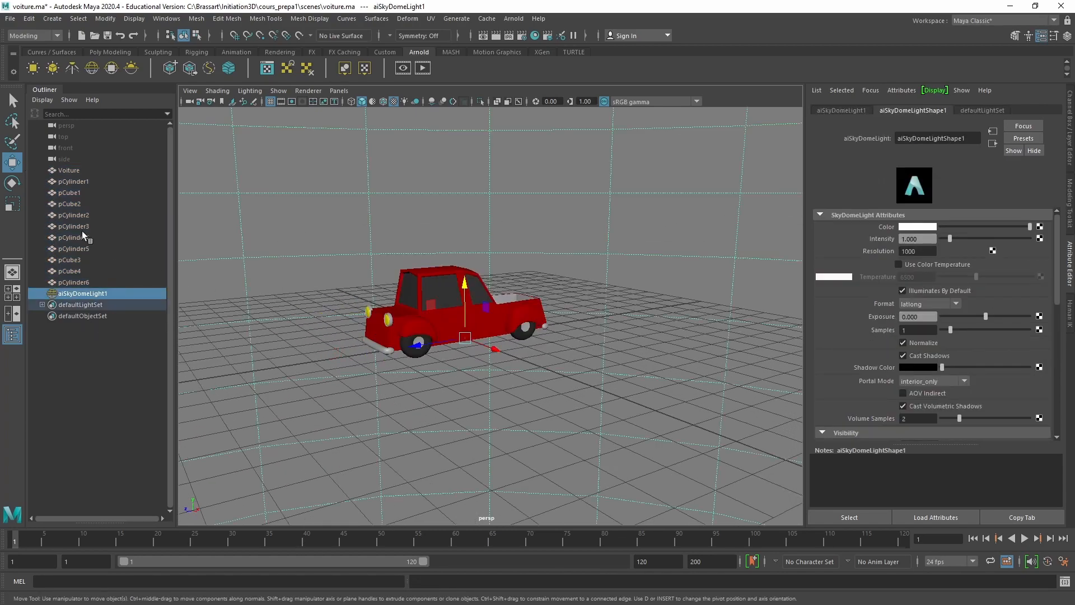
left_click(74, 170)
left_click(78, 283, "shift")
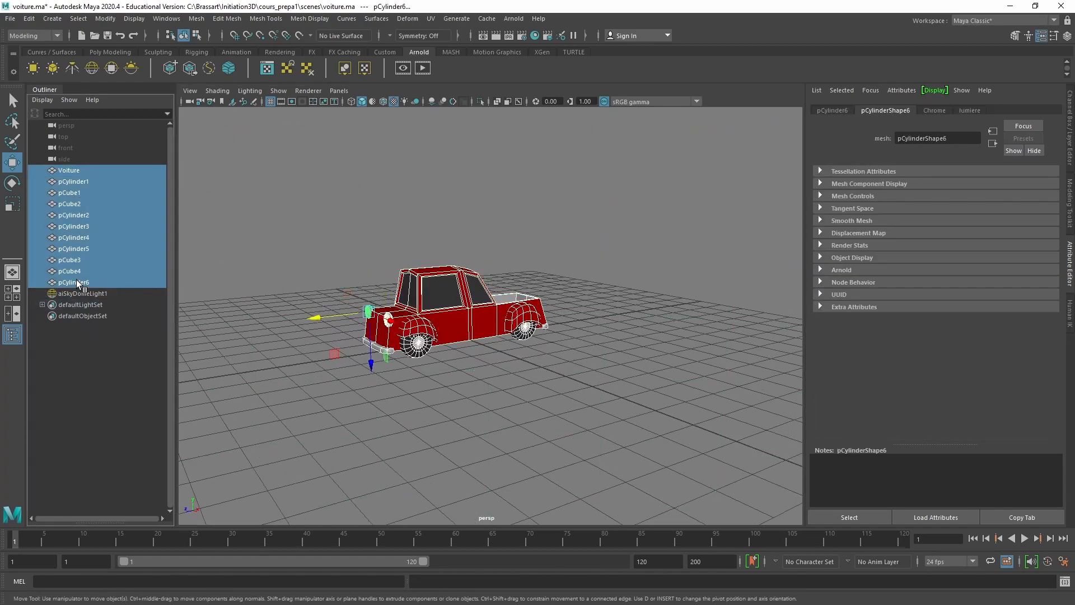
left_click(78, 337)
left_click(73, 170)
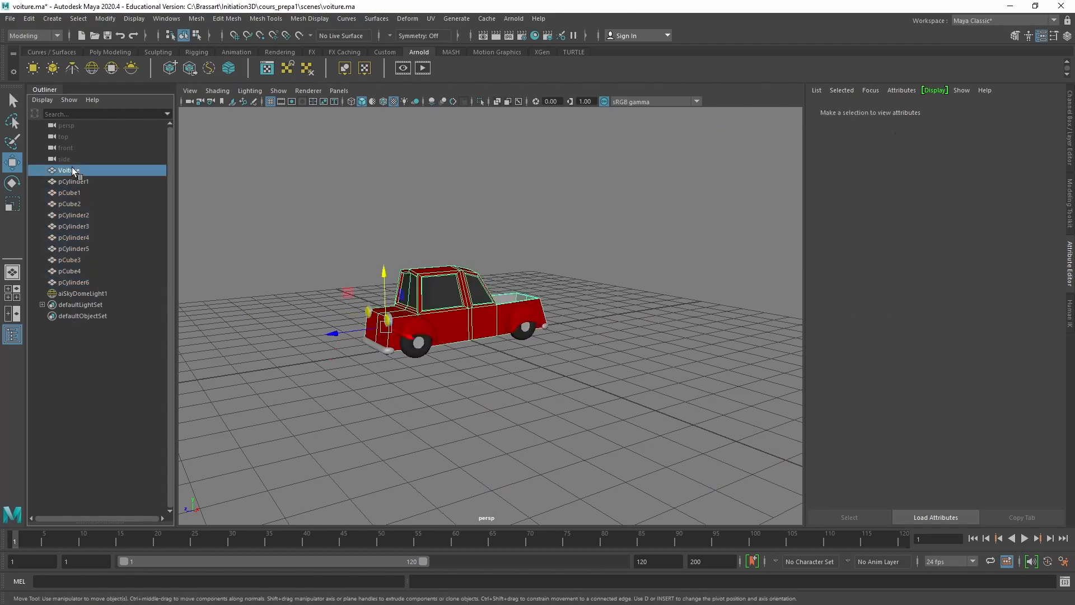
left_click(84, 283, "shift")
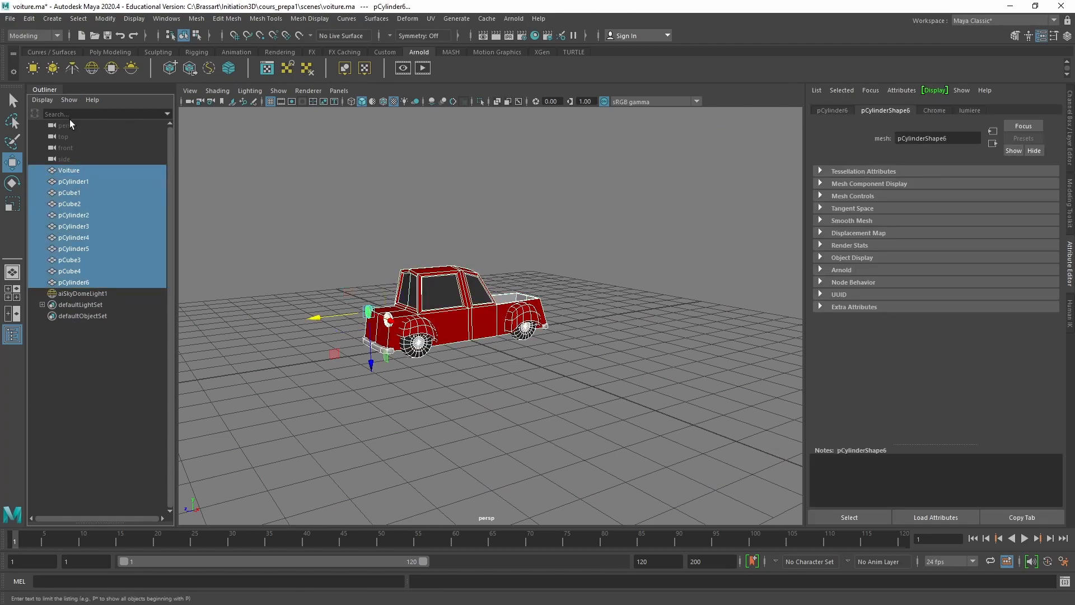
key("ctrl+g")
Rename the new group of car parts as Voiture.
double_click(66, 182)
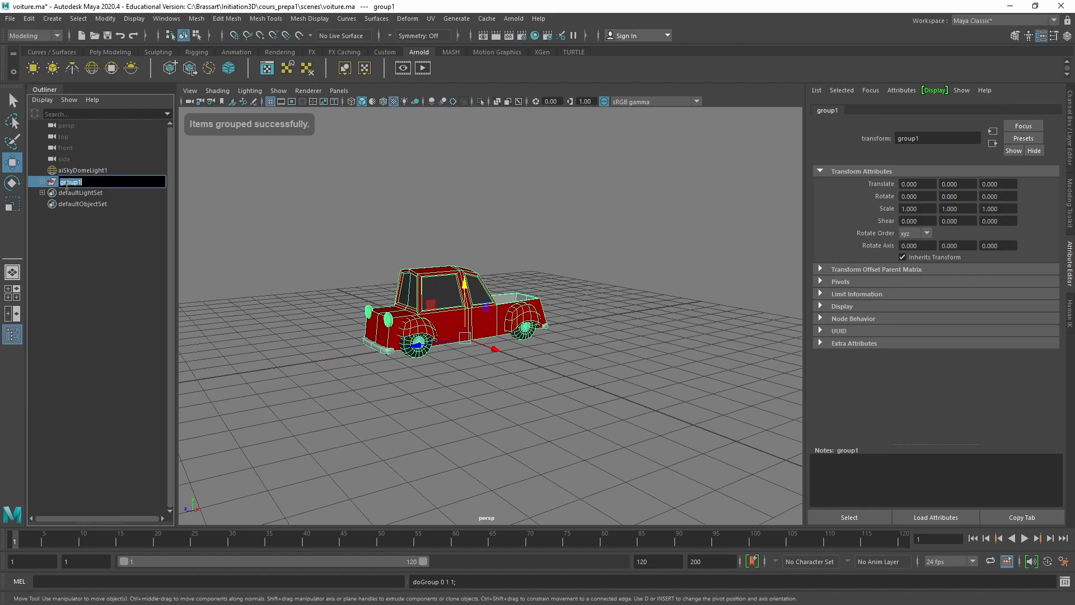
type("Voiture")
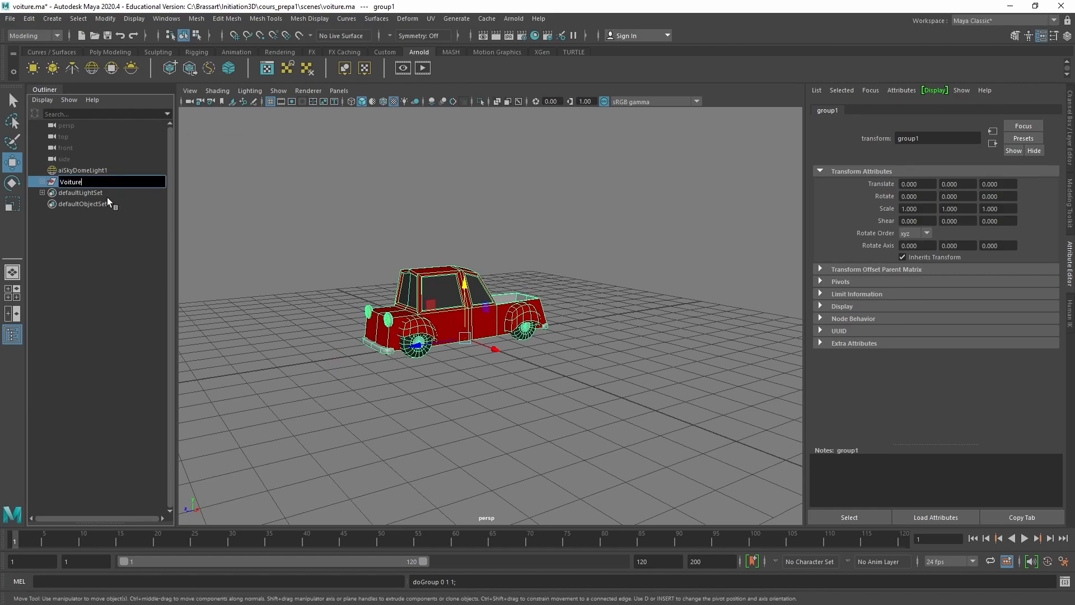
key("Return")
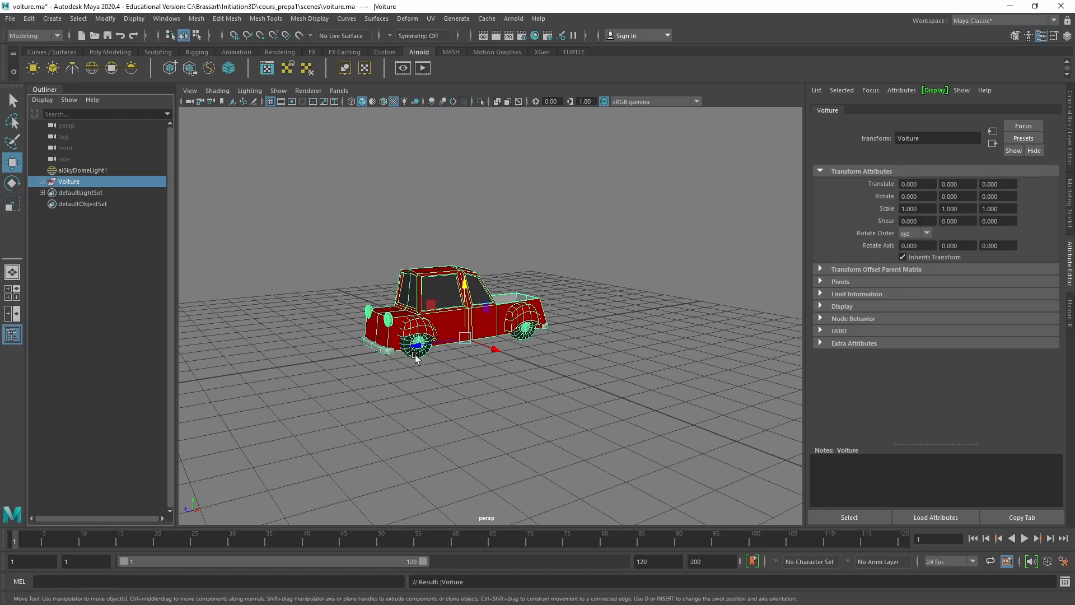
Move the Voiture group along Z to about -0.46, and create a new standard camera without an aim.
left_click_drag(413, 350, 502, 360)
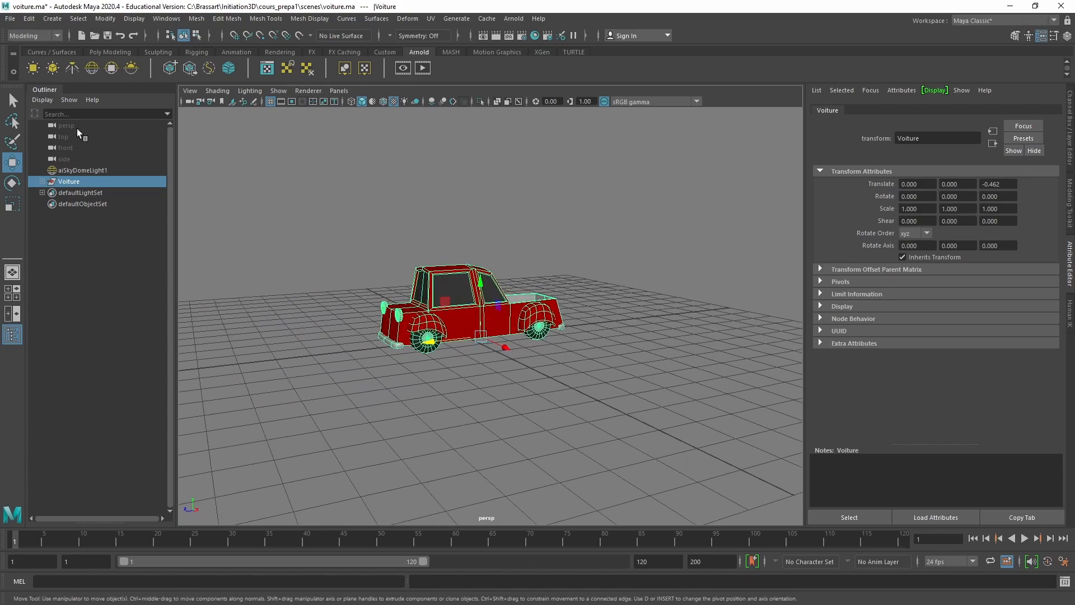
left_click(52, 19)
mouse_move(79, 93)
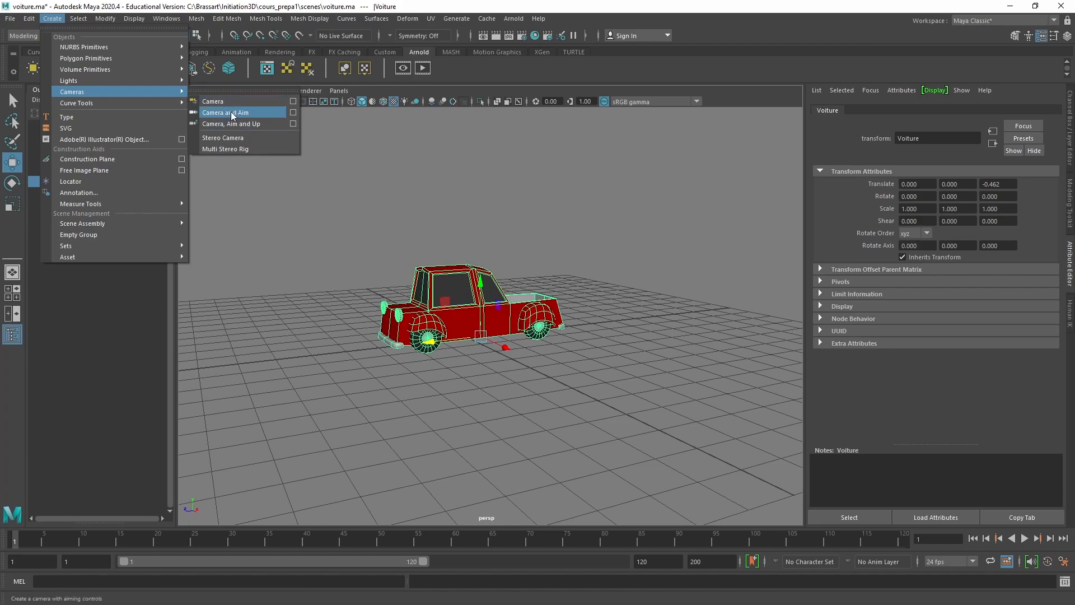
left_click(216, 101)
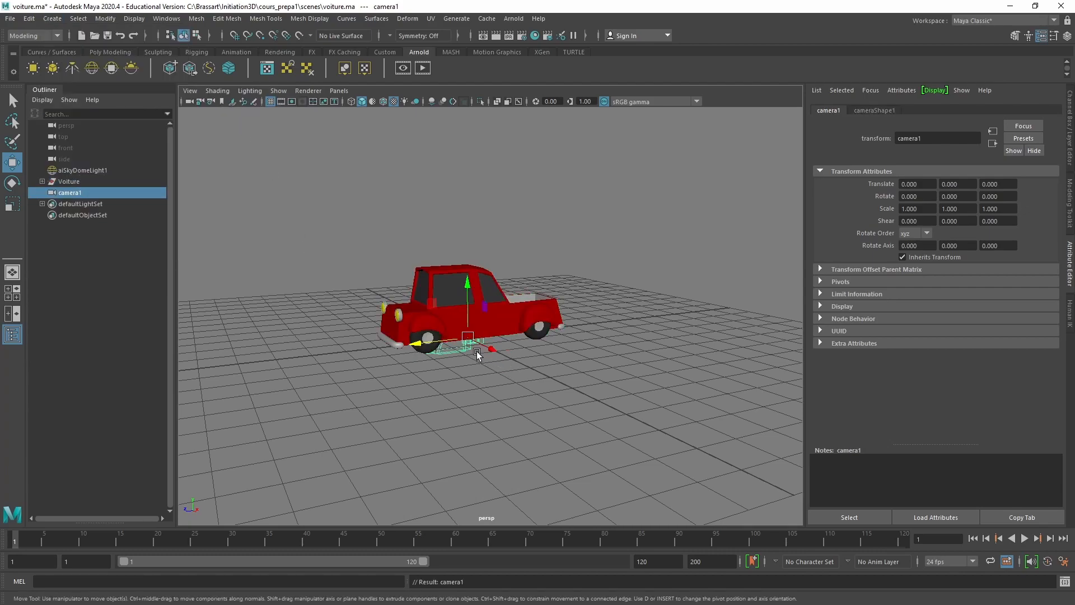
Place camera1 in front of the car at about Y 0.93 and Z 5.90.
left_click_drag(428, 343, 216, 341)
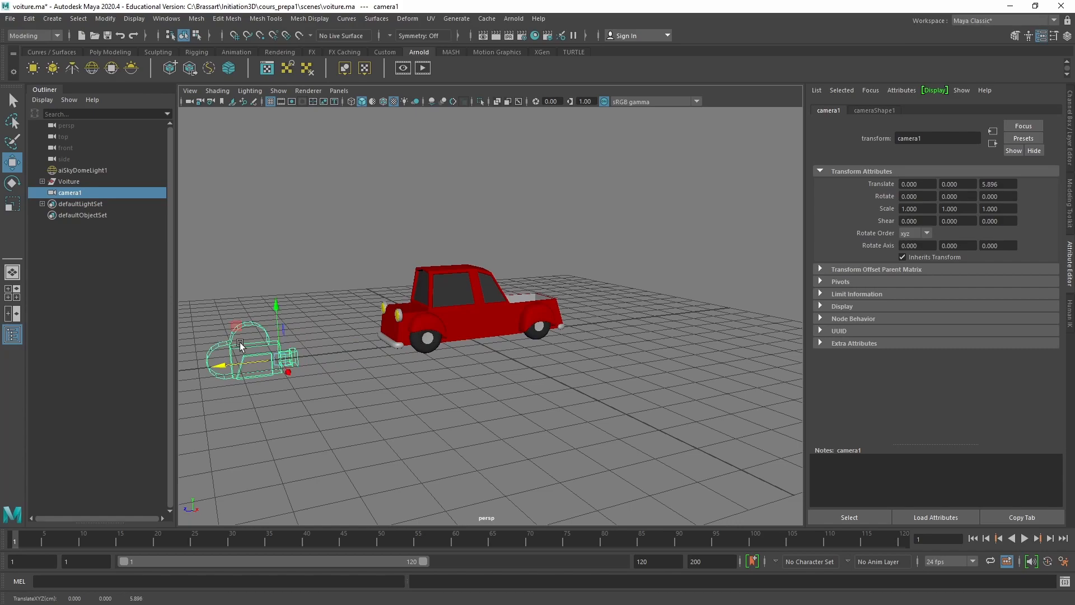
left_click_drag(274, 317, 273, 281)
middle_click_drag(306, 313, 278, 317)
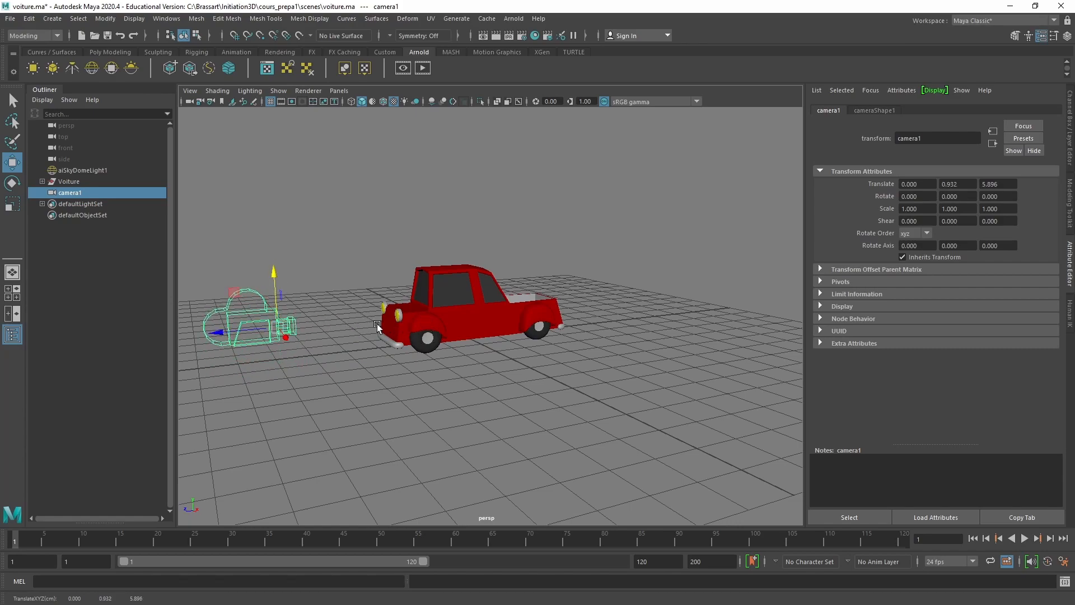
left_click_drag(378, 328, 486, 333, "alt")
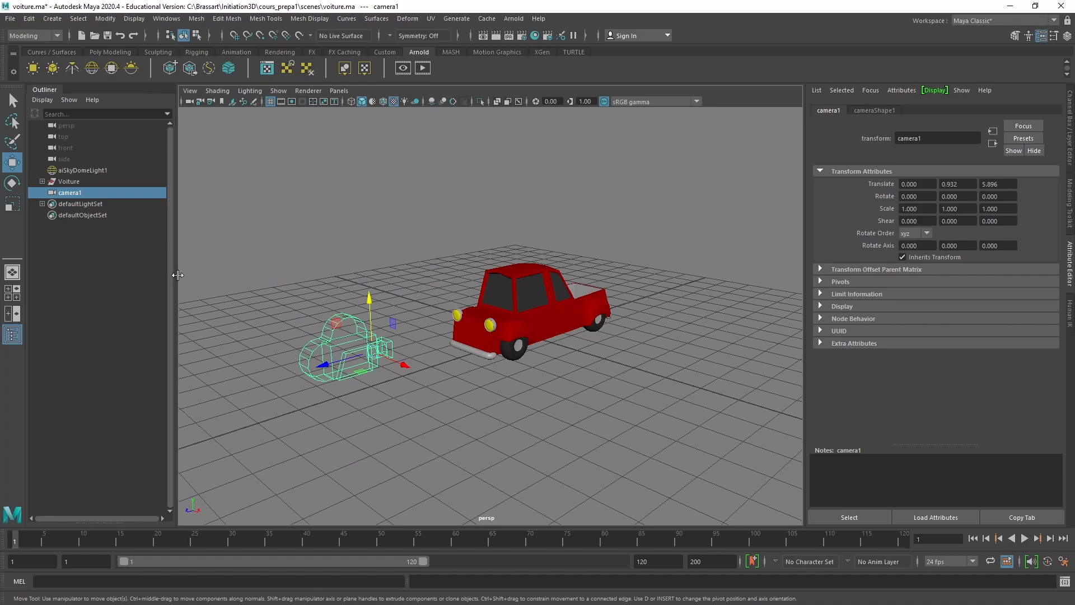
left_click_drag(178, 274, 175, 275)
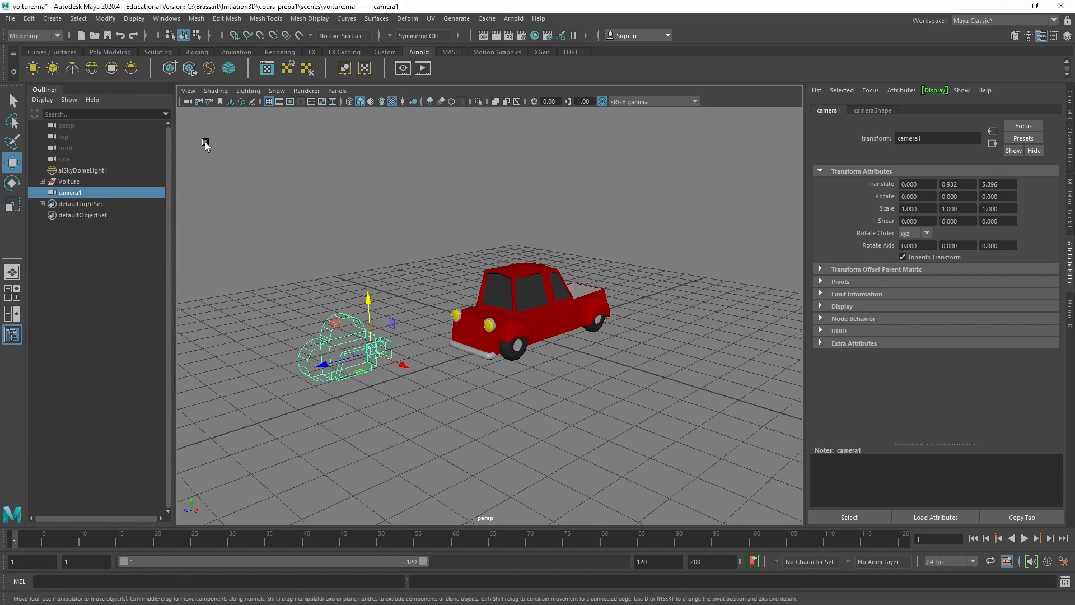
Switch to two side-by-side views and look through camera1 in the view beside the perspective.
left_click(11, 314)
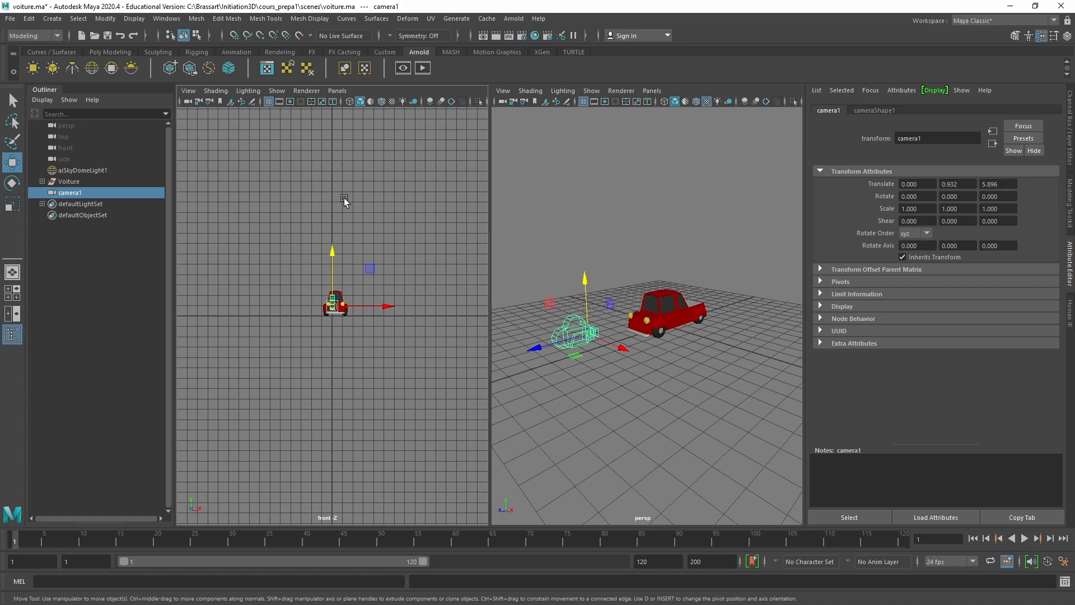
left_click(337, 91)
mouse_move(358, 106)
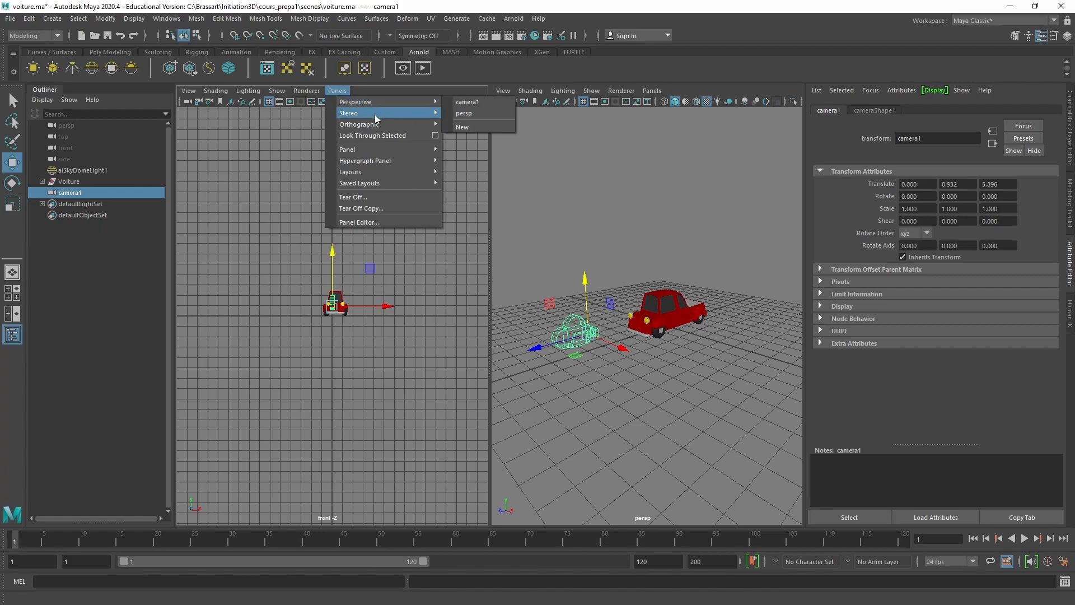
left_click(468, 102)
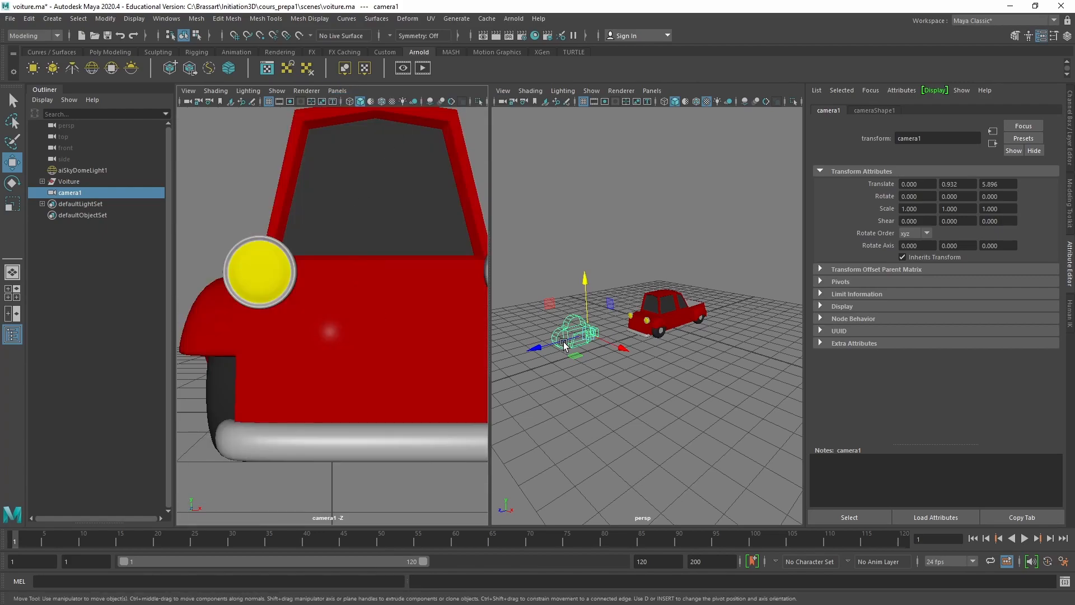
Move camera1 away from the car to about Z 11.42, and shift the Voiture group to about X -0.30.
left_click_drag(536, 348, 369, 384)
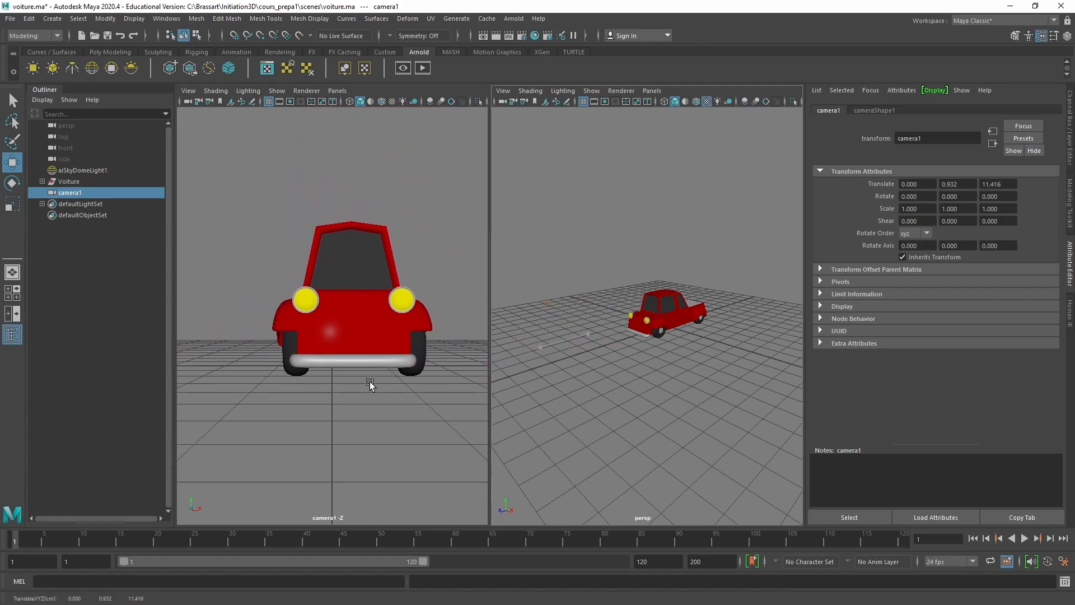
left_click(65, 182)
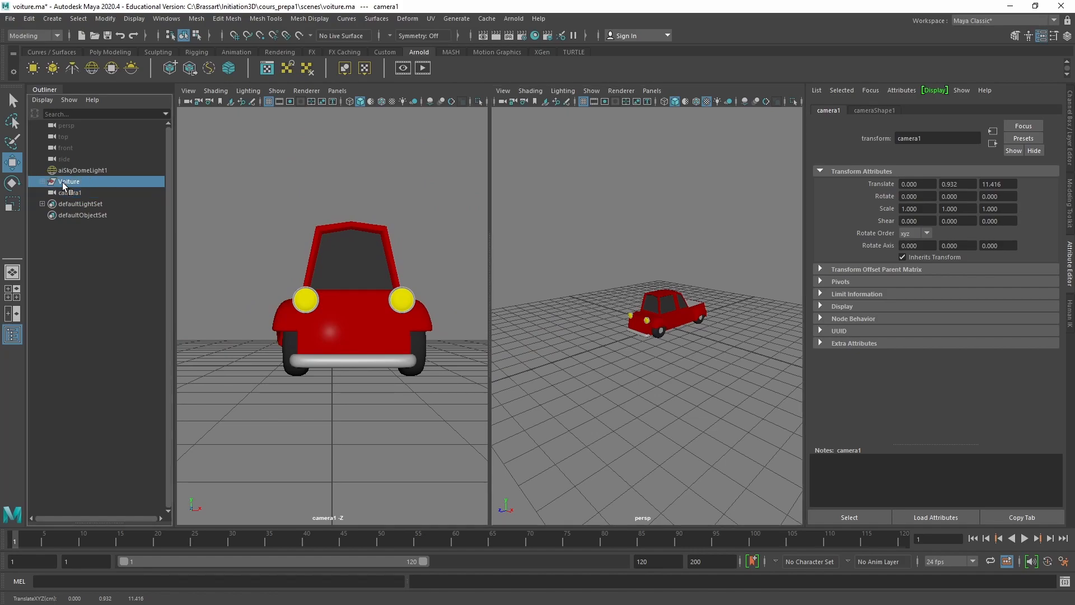
left_click_drag(396, 367, 372, 365)
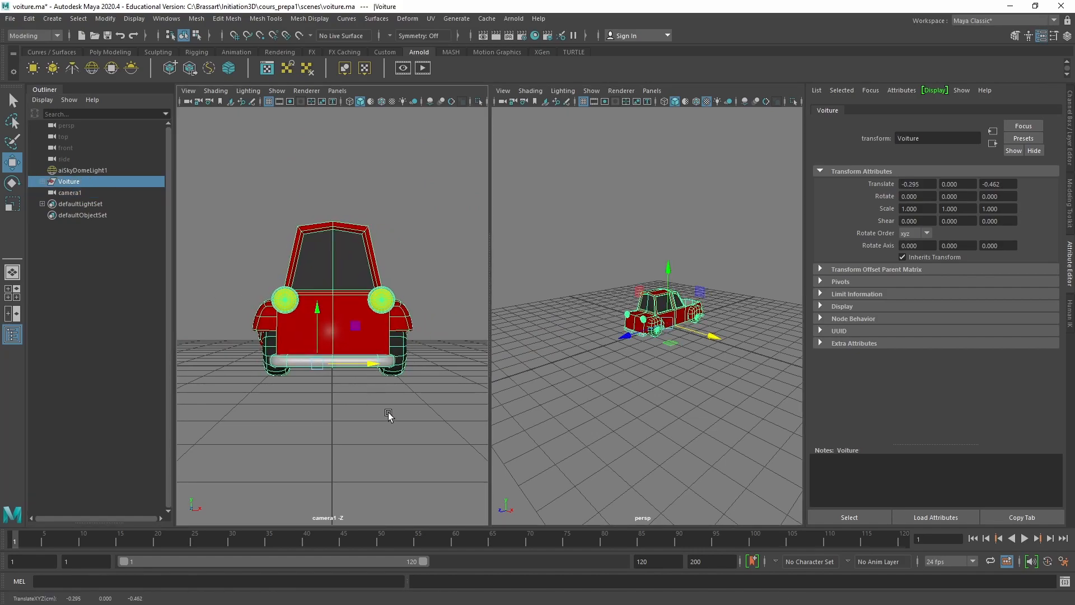
Raise camera1 to about Y 2.72 and tilt it down to about -15° on X.
left_click(78, 192)
left_click_drag(670, 376, 601, 401, "alt")
right_click_drag(600, 401, 622, 401, "alt")
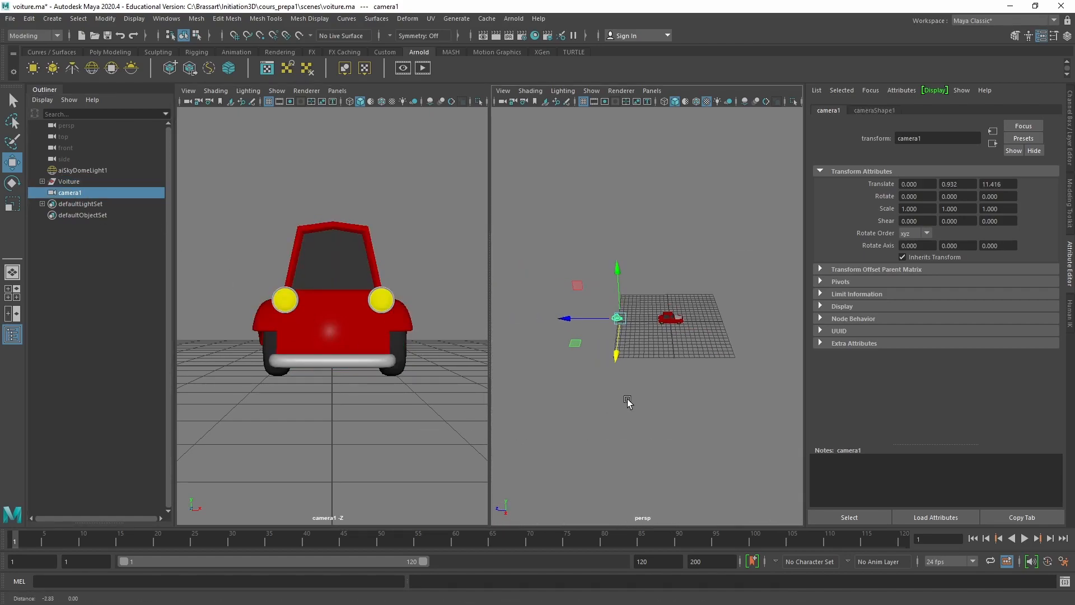
middle_click_drag(622, 398, 655, 413, "alt")
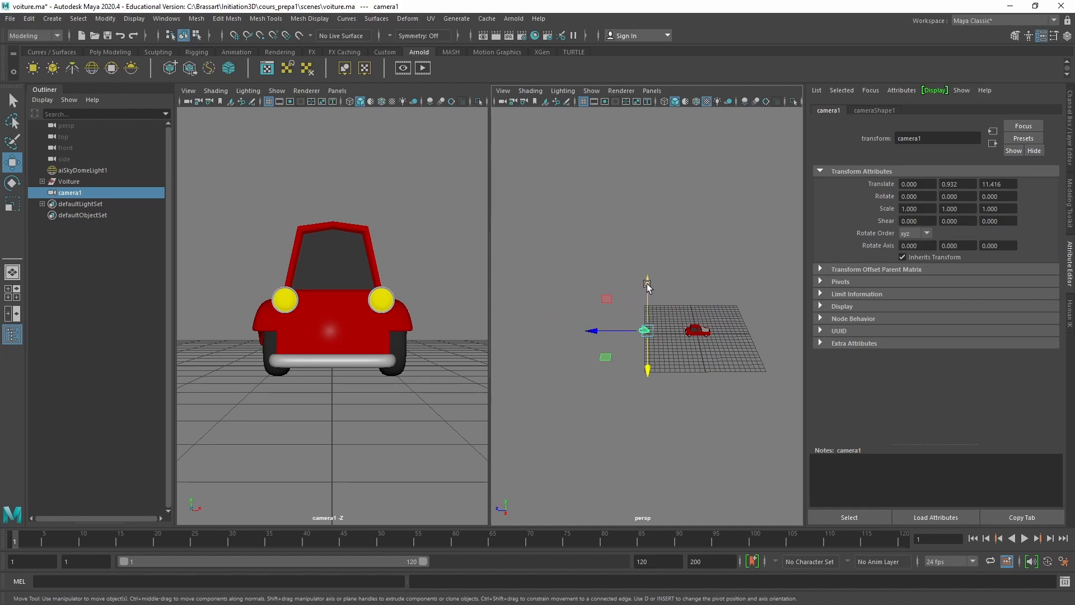
left_click_drag(648, 286, 647, 273)
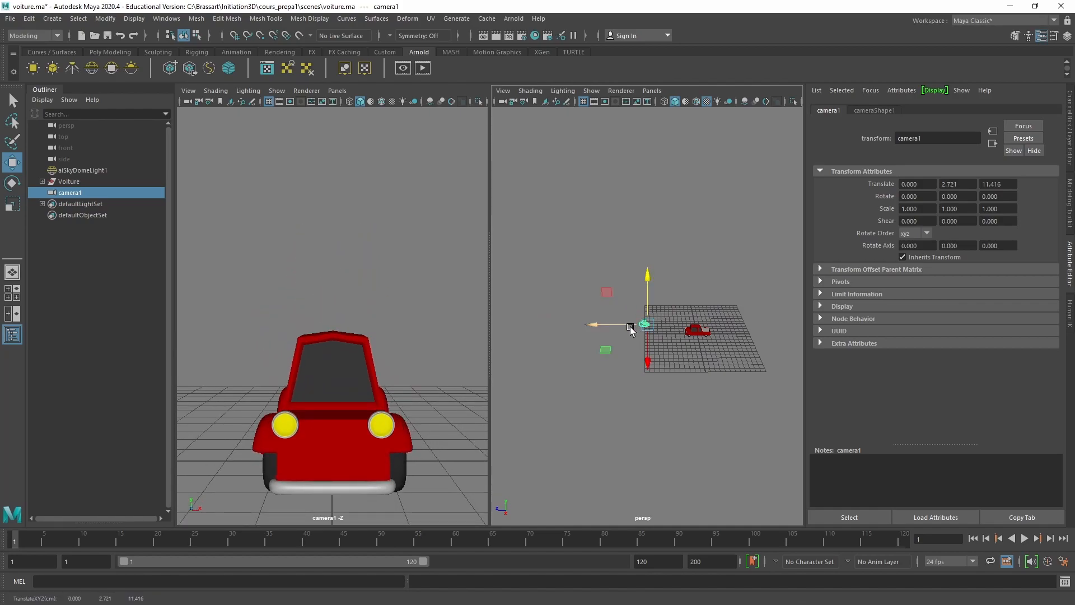
key("e")
left_click_drag(667, 282, 662, 339)
key("w")
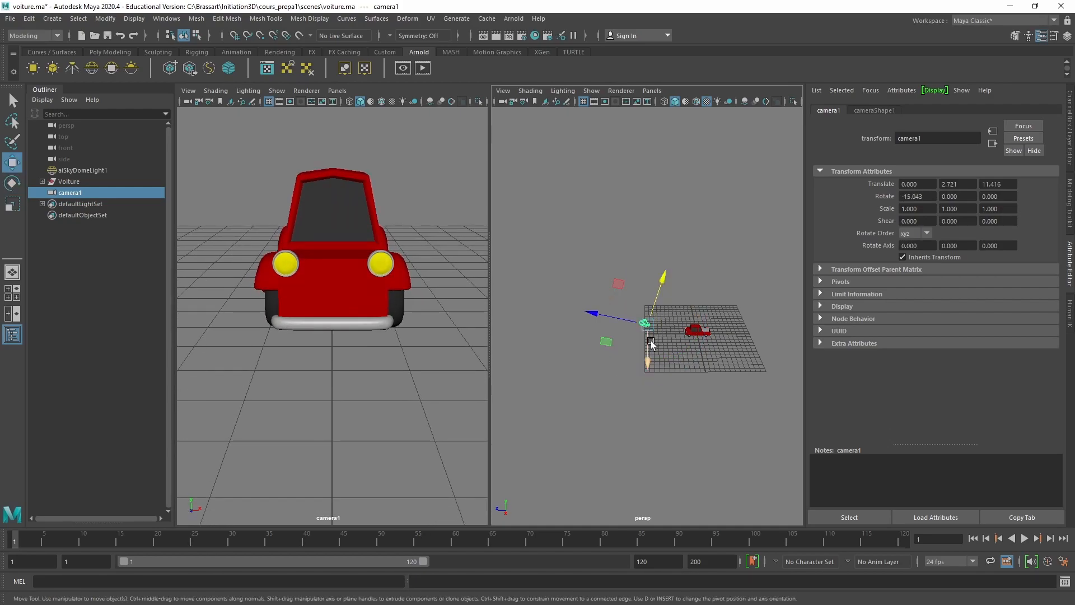
Set the Move tool's axis orientation to World.
double_click(12, 165)
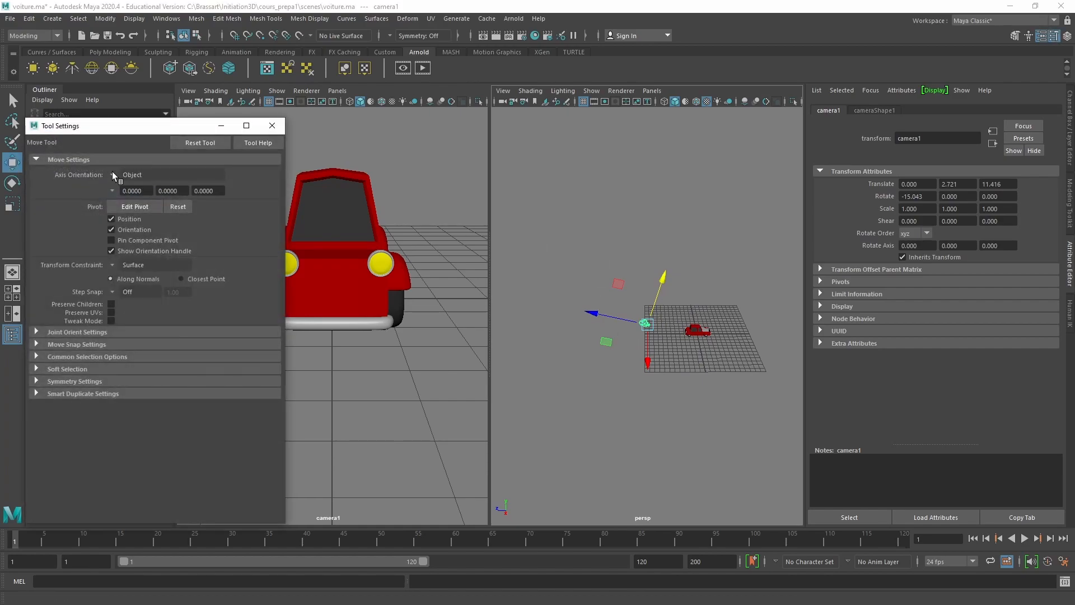
left_click(112, 175)
left_click(132, 178)
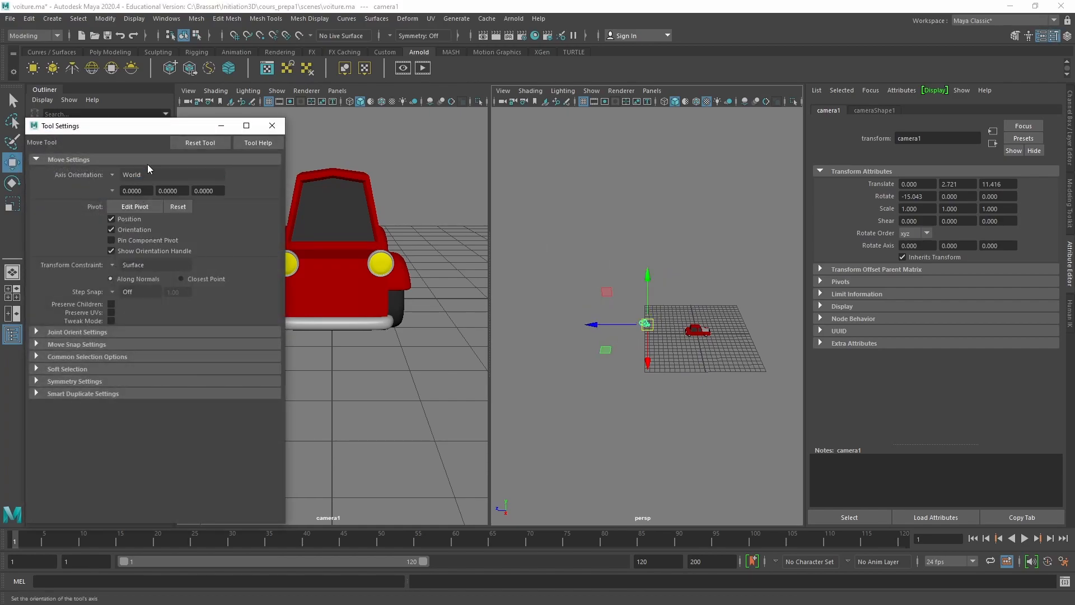
left_click(272, 126)
Move camera1 horizontally to the car's side, at about X 10.30 and Z 5.08.
left_click(617, 363)
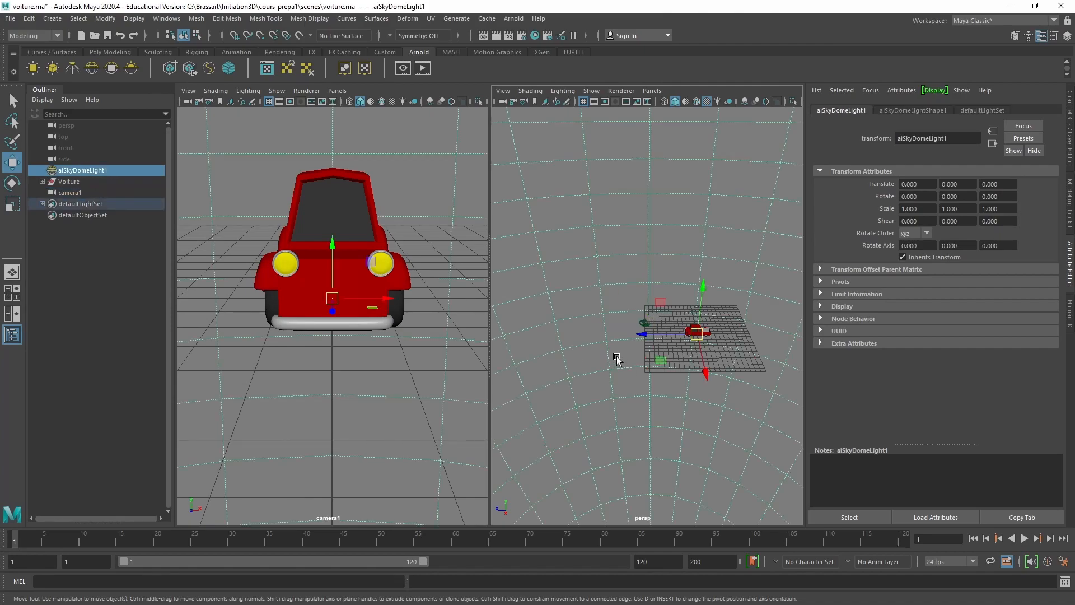
left_click(644, 324)
middle_click_drag(605, 353, 638, 385)
Set the Rotate tool's axis orientation to World and turn camera1 toward the car, to about 66° on Y.
key("e")
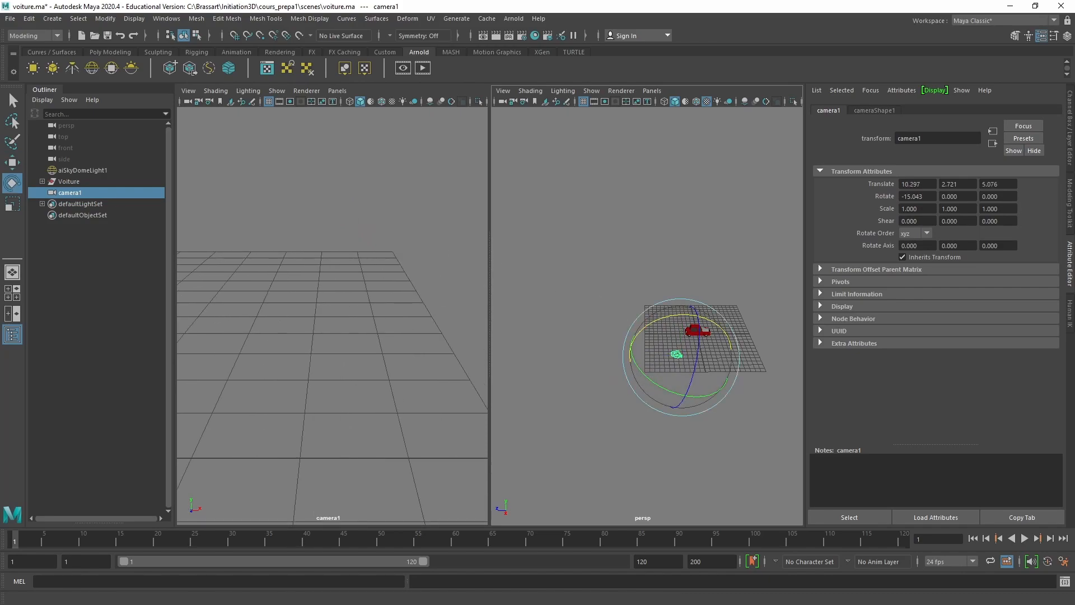
double_click(12, 182)
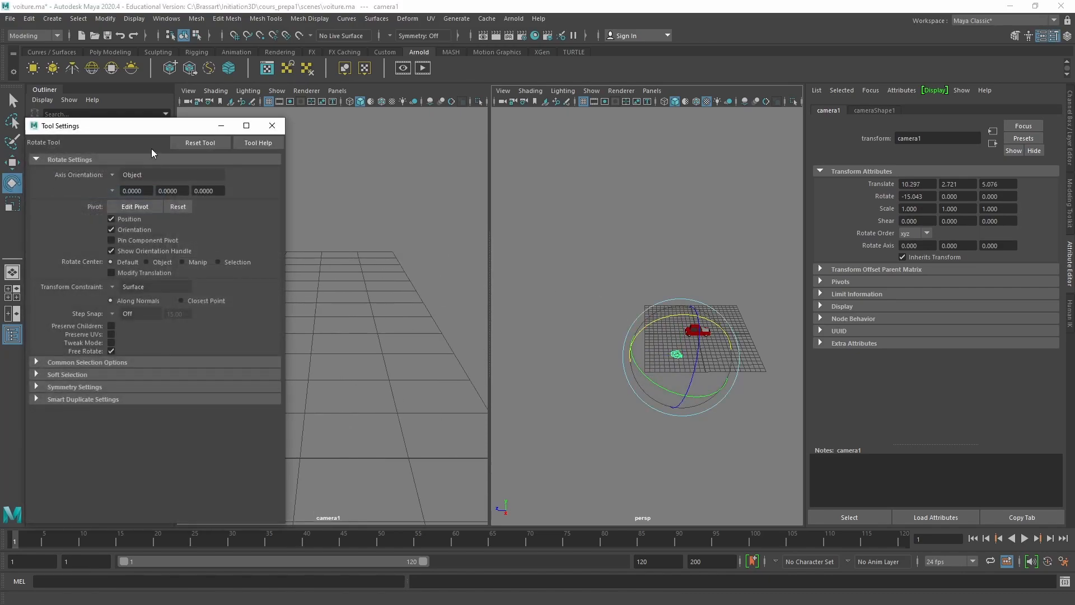
left_click(112, 175)
left_click(167, 192)
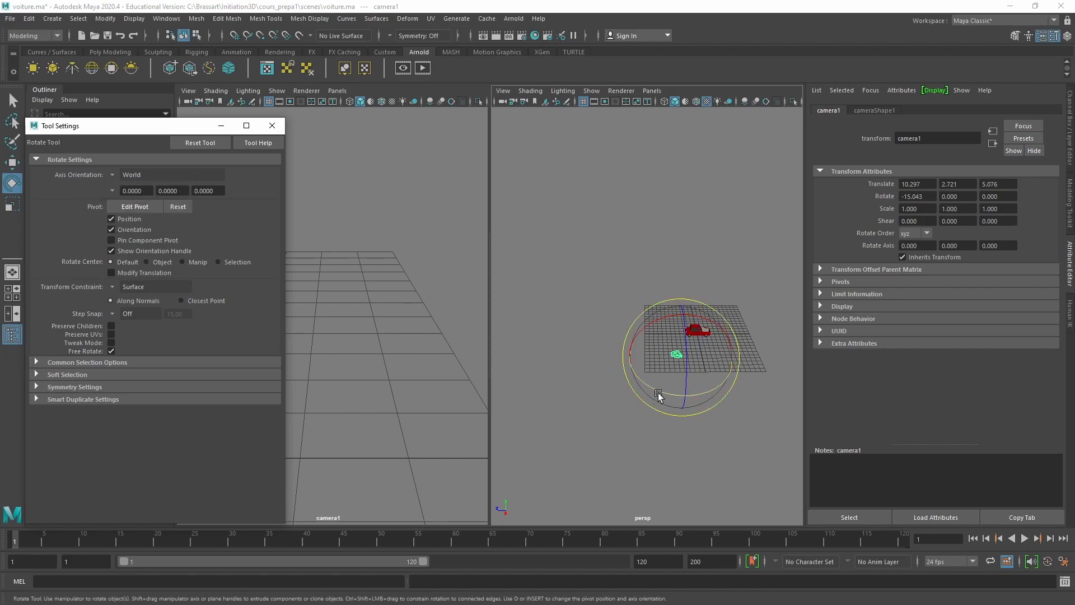
left_click_drag(654, 387, 708, 396)
left_click(272, 126)
left_click_drag(656, 389, 650, 386)
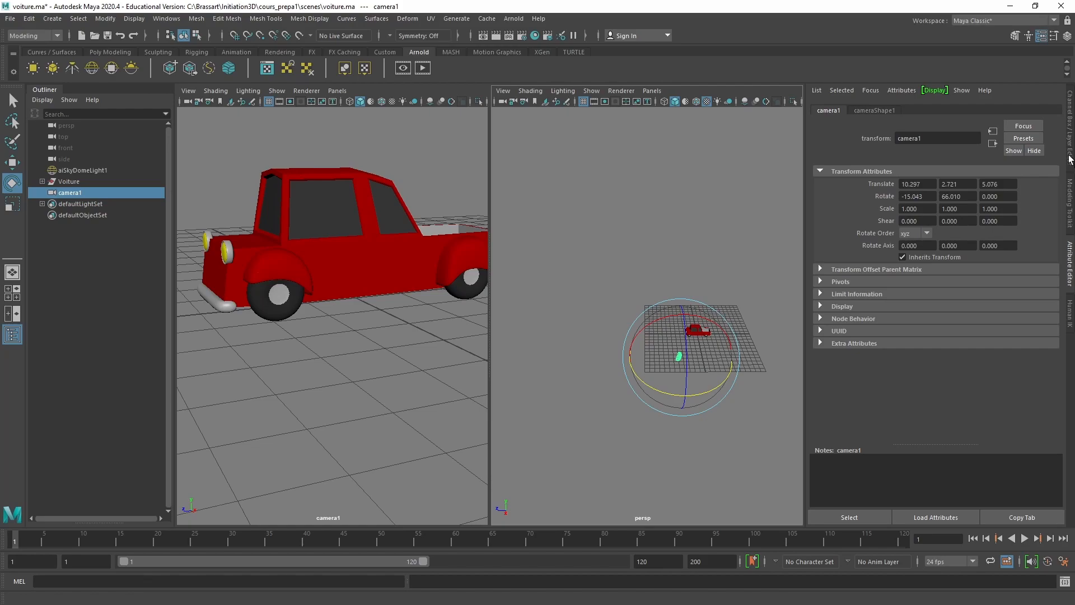
Show camera1's channel values, and set its view to Overscan with the Resolution Gate.
left_click(1070, 160)
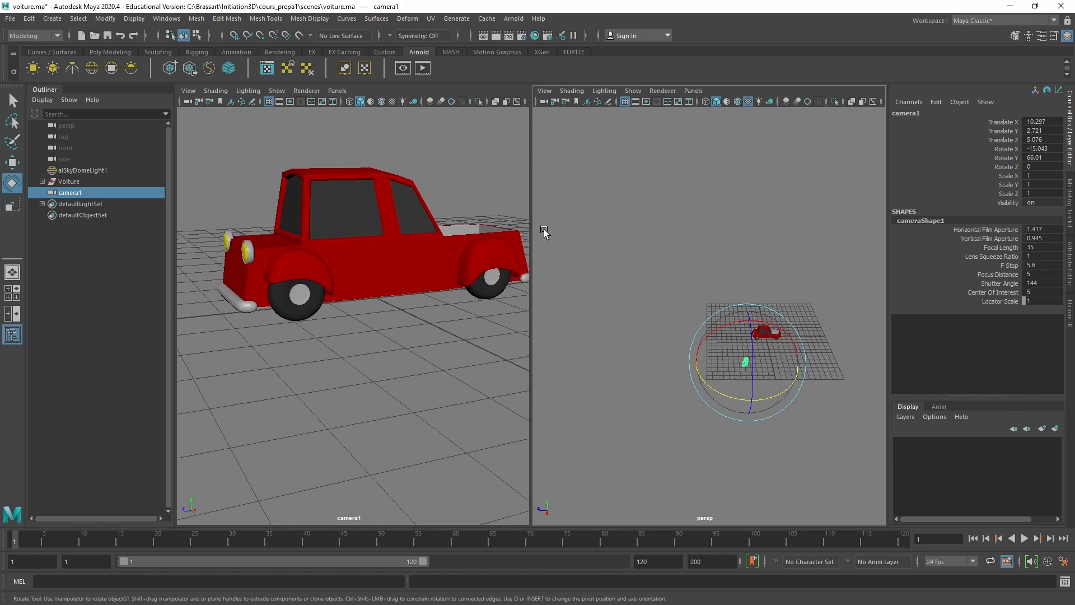
left_click(187, 91)
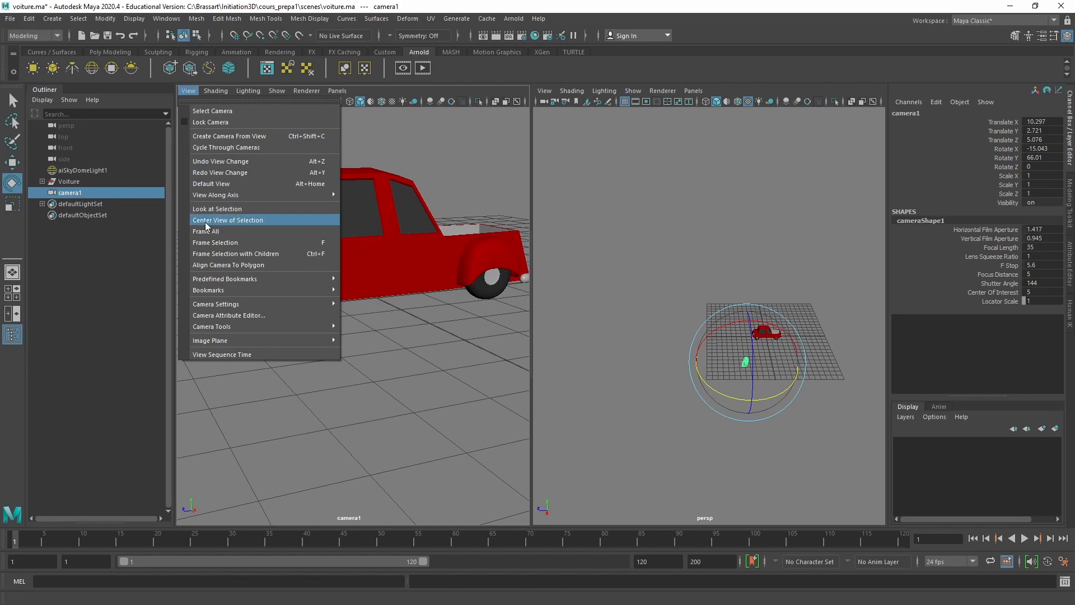
mouse_move(228, 305)
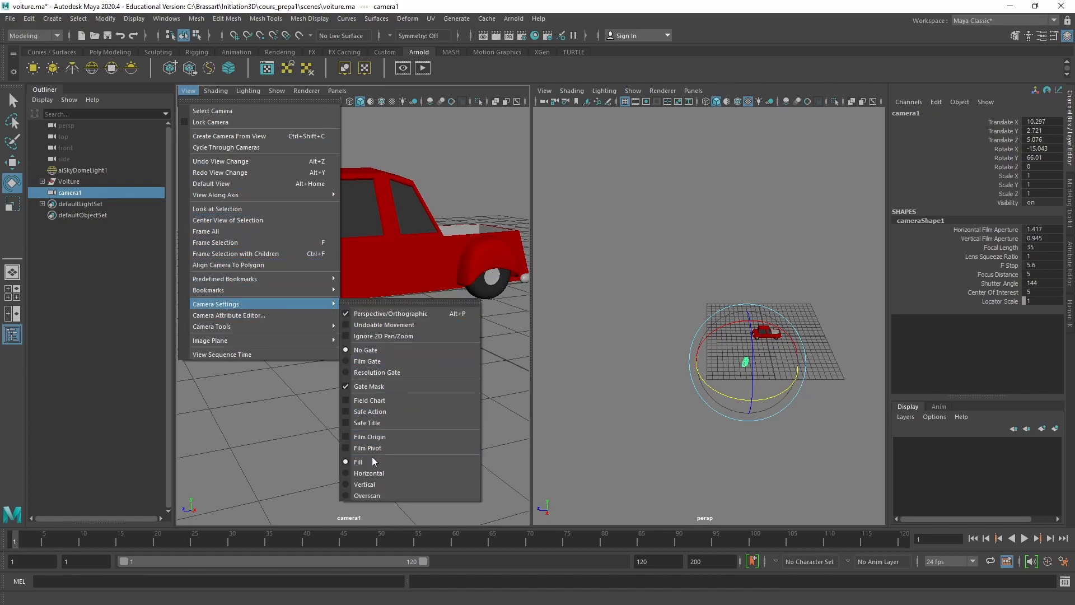
left_click(371, 495)
left_click(188, 91)
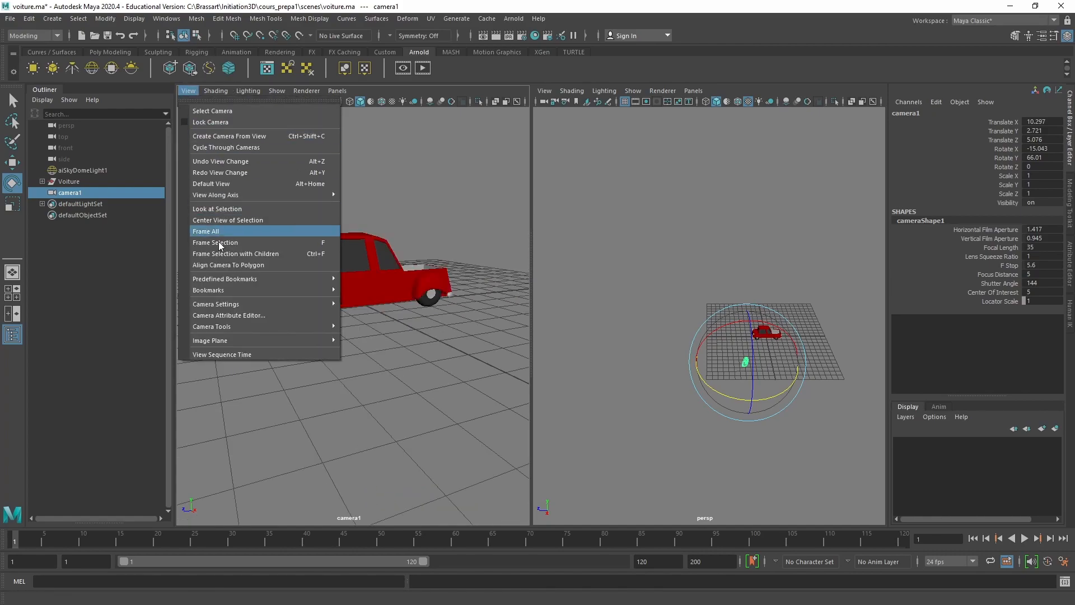
mouse_move(242, 310)
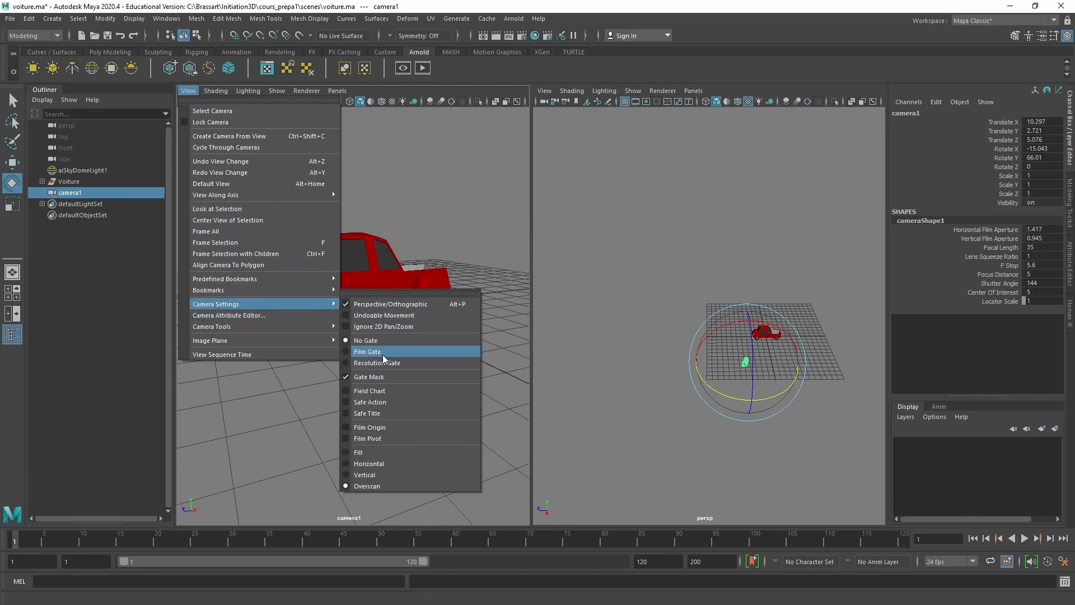
left_click(390, 365)
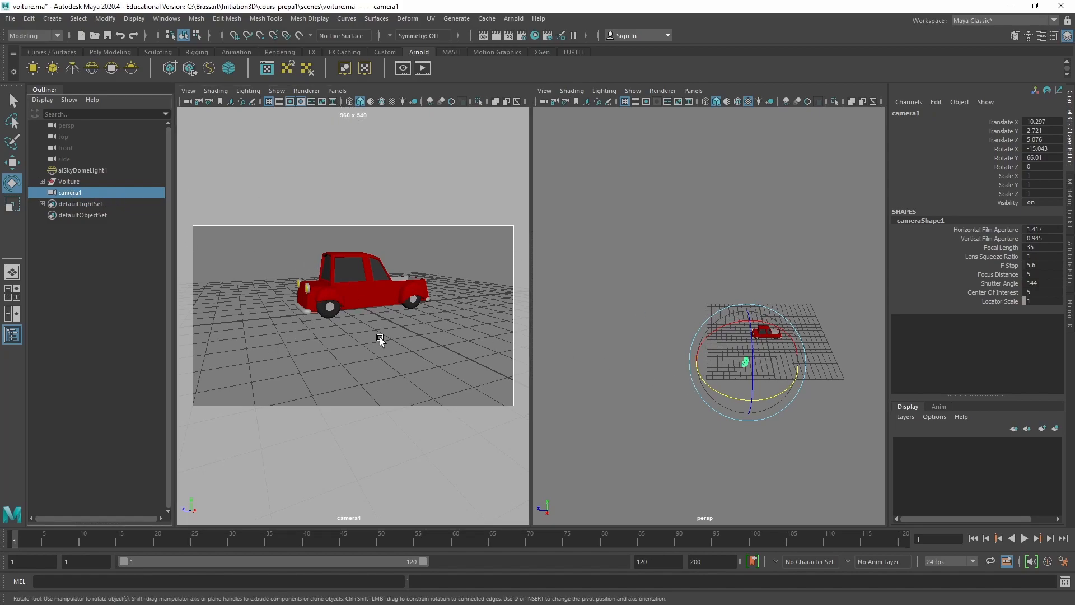
Reposition camera1 to about X 10.30, Y 4.29 and Z 4.21 to reframe the car inside the resolution gate.
key("w")
left_click_drag(751, 321, 751, 310)
left_click_drag(707, 381, 716, 380)
left_click_drag(760, 307, 759, 310)
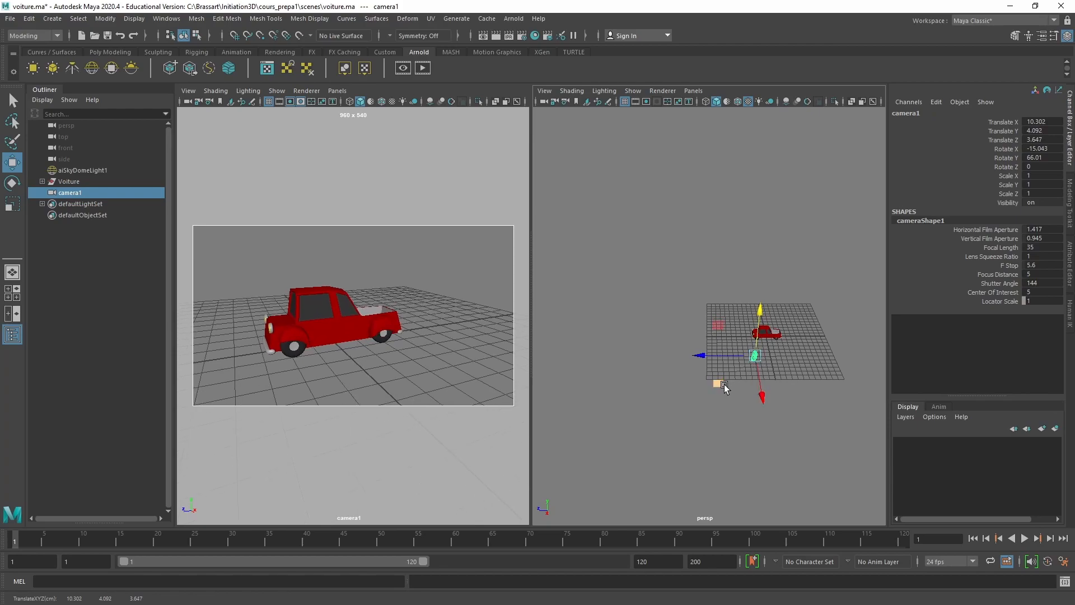
left_click_drag(803, 339, 788, 399, "alt")
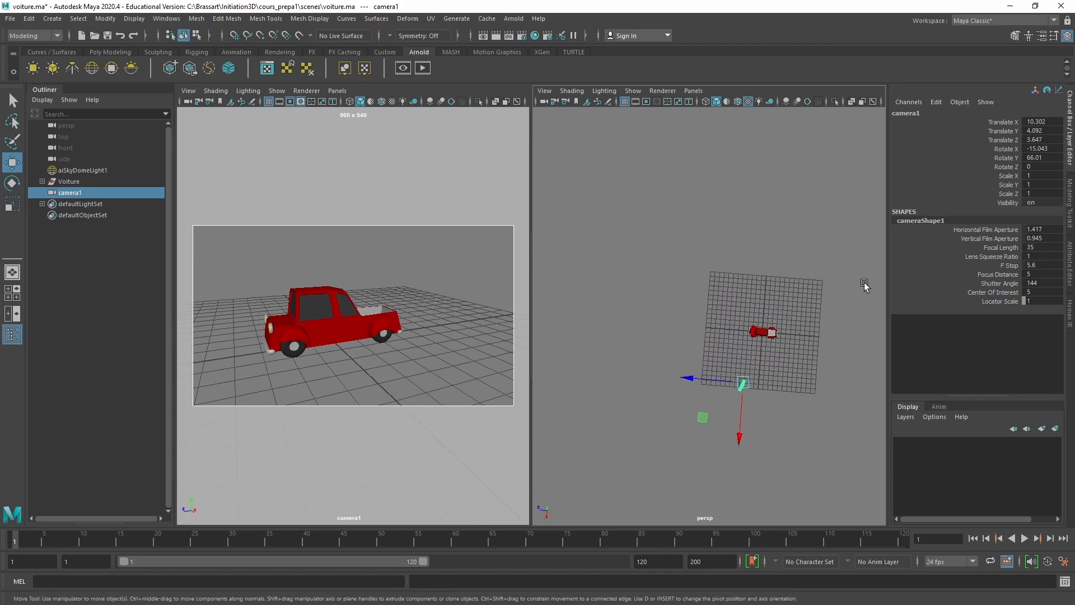
left_click_drag(773, 357, 734, 362, "alt")
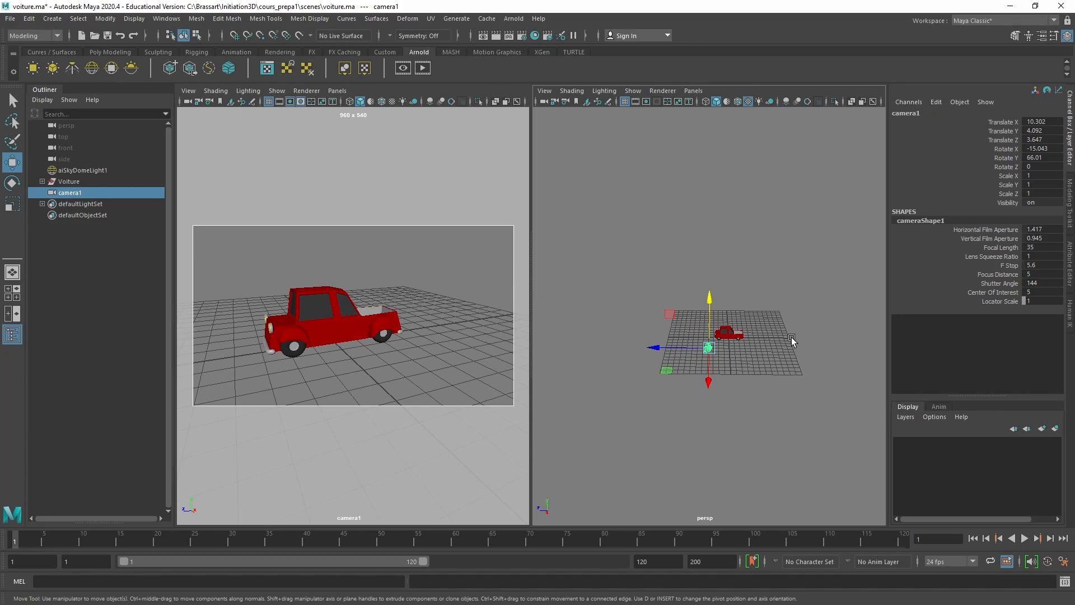
left_click_drag(678, 347, 664, 350)
left_click_drag(706, 312, 708, 307)
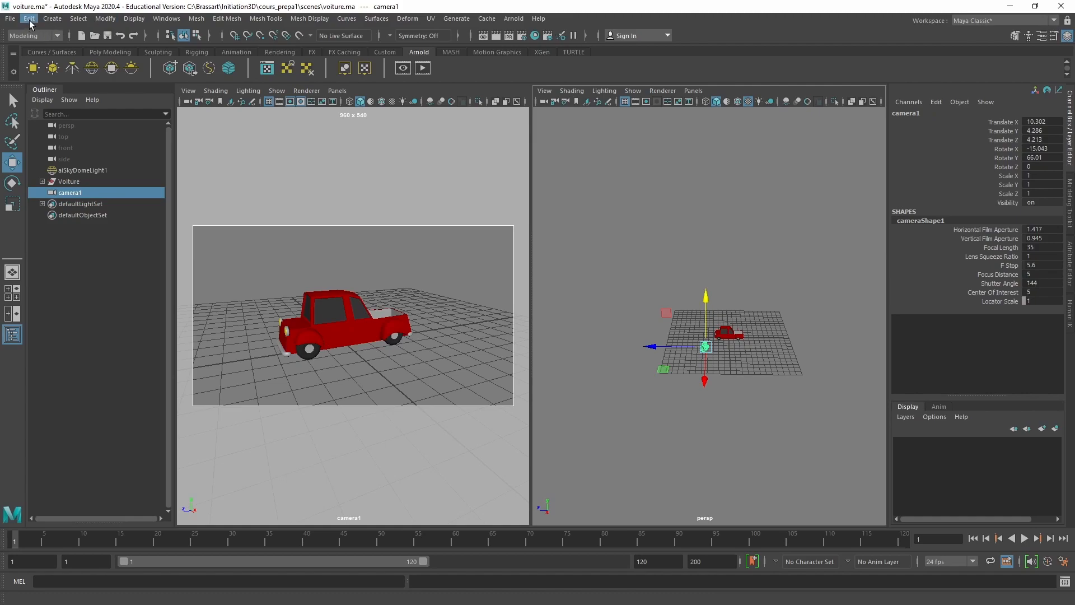
Create a locator at the scene origin and rename it Turn.
left_click(52, 18)
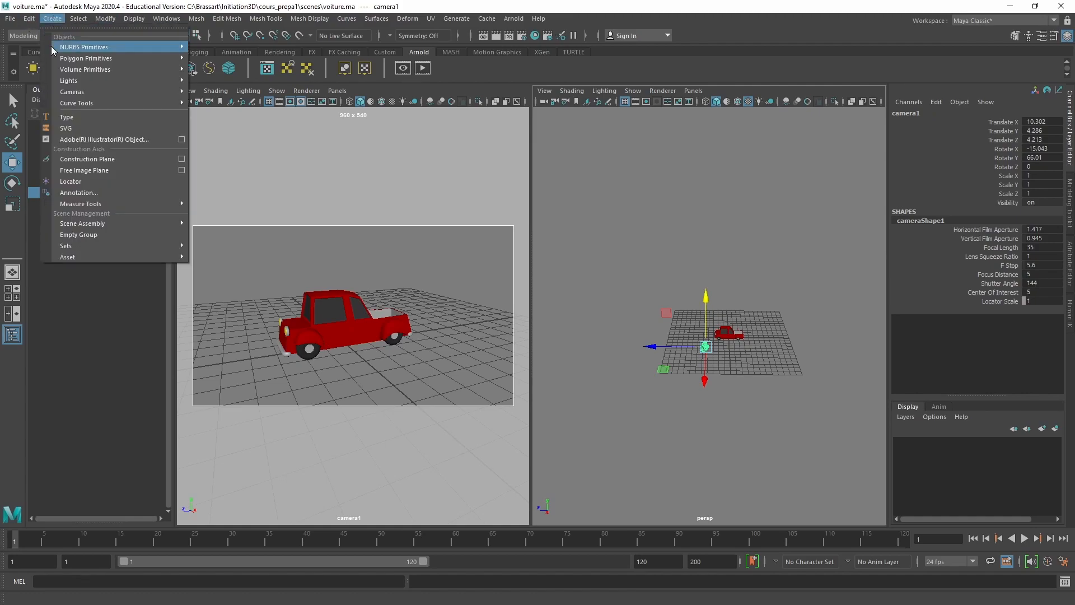
left_click(79, 180)
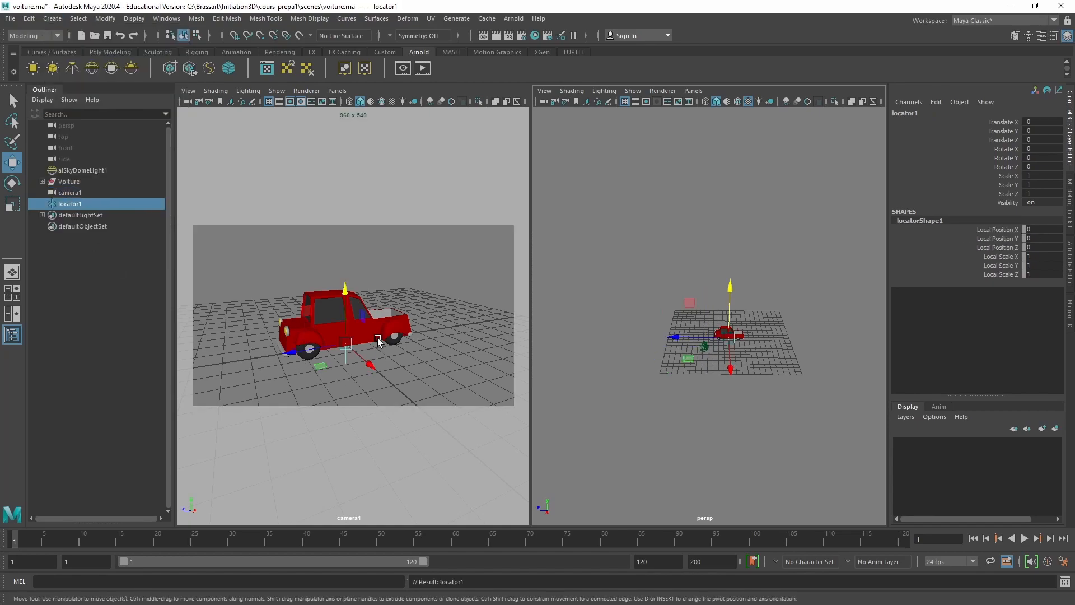
double_click(75, 204)
type("Turn")
key("Return")
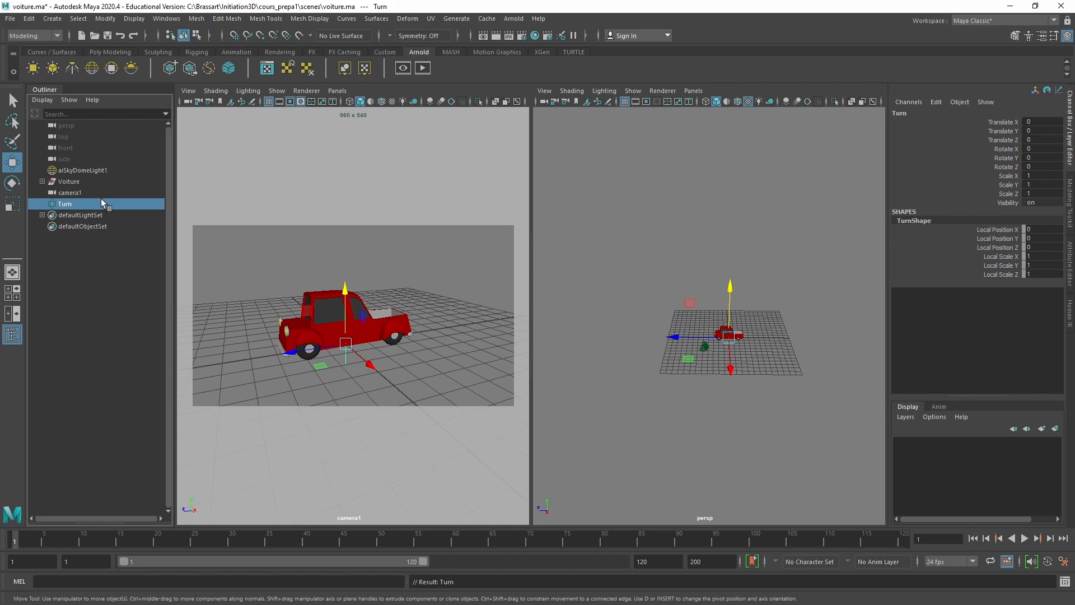
Parent camera1 under the Turn locator and expand Turn's hierarchy in the Outliner.
left_click(72, 192)
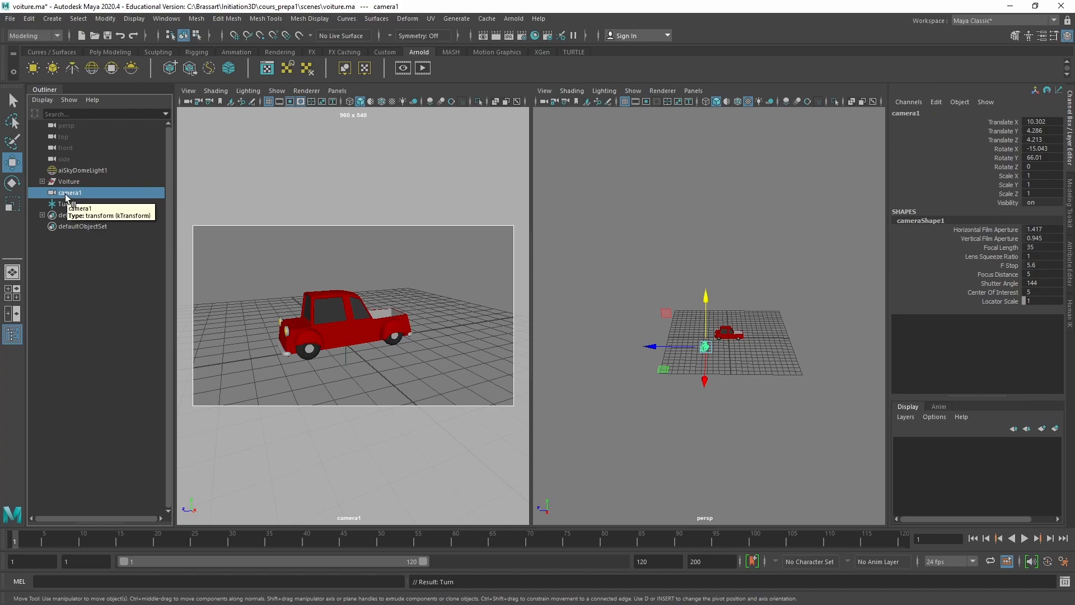
left_click(30, 18)
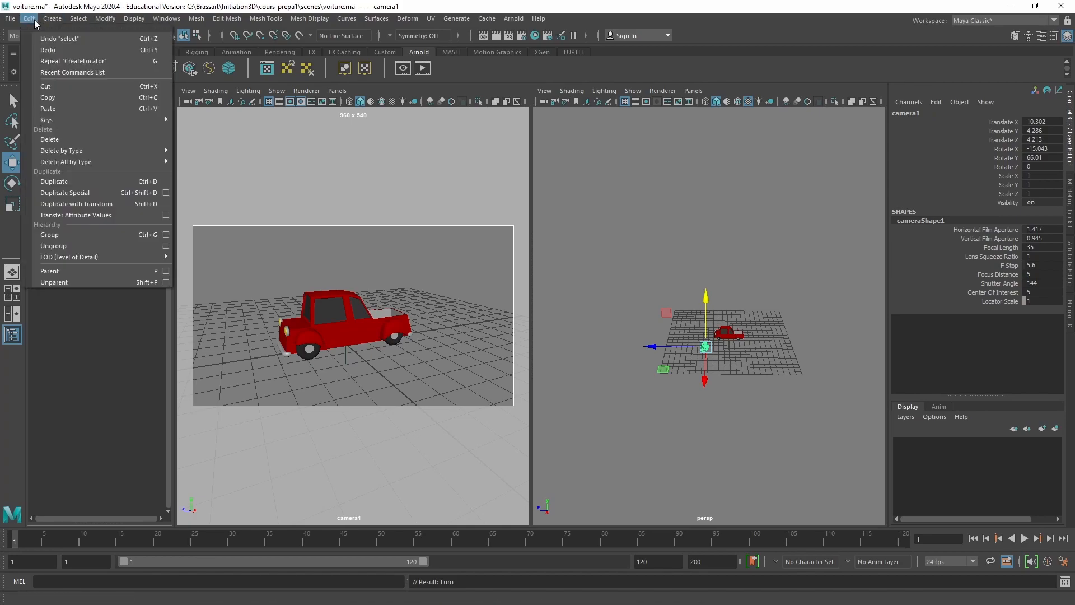
left_click(61, 290)
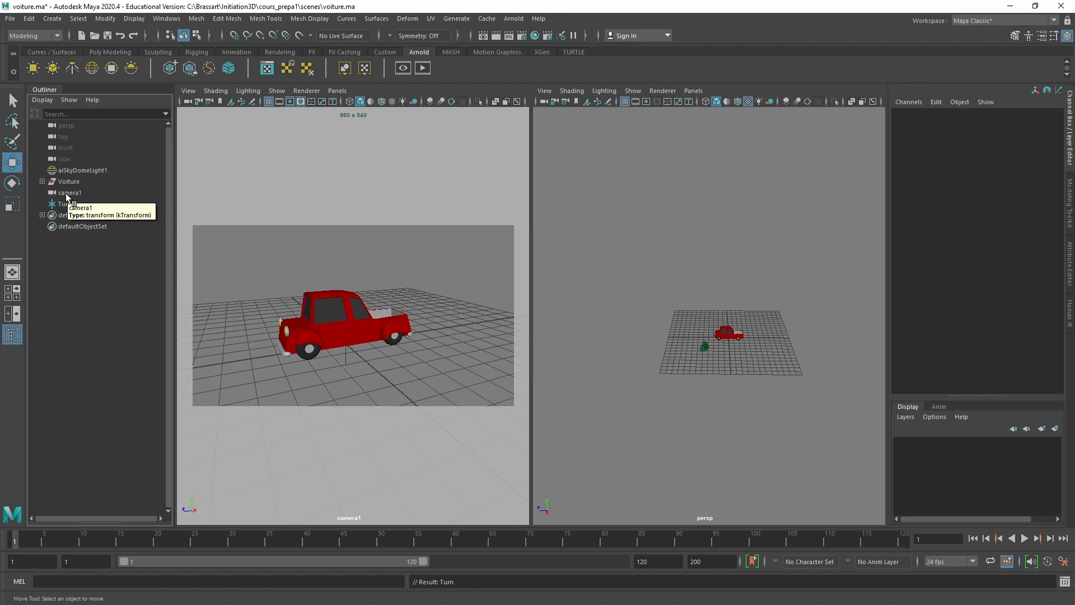
middle_click_drag(65, 194, 66, 208)
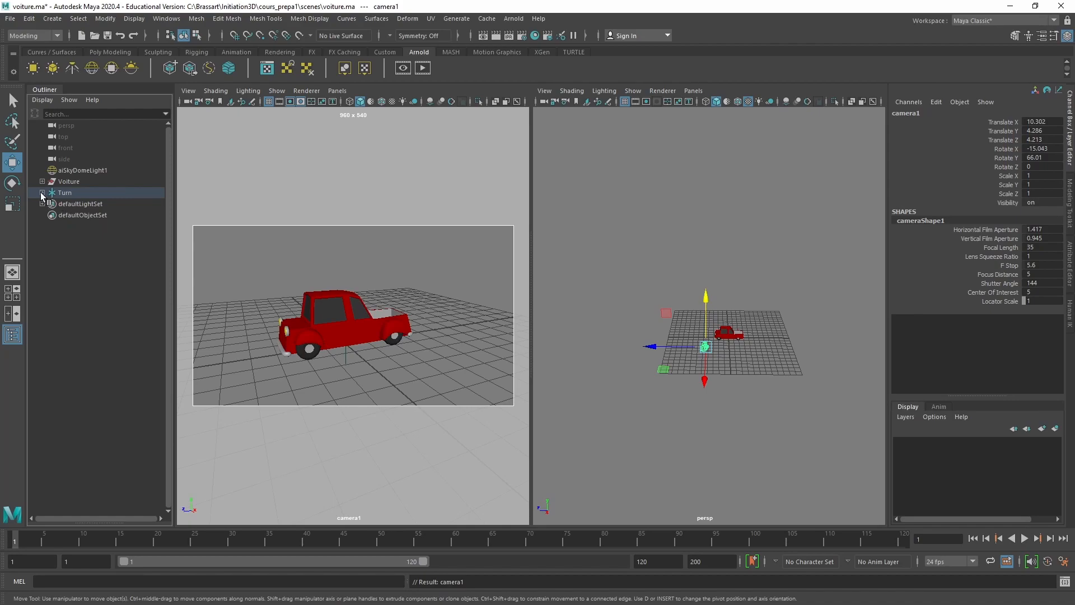
left_click(42, 192)
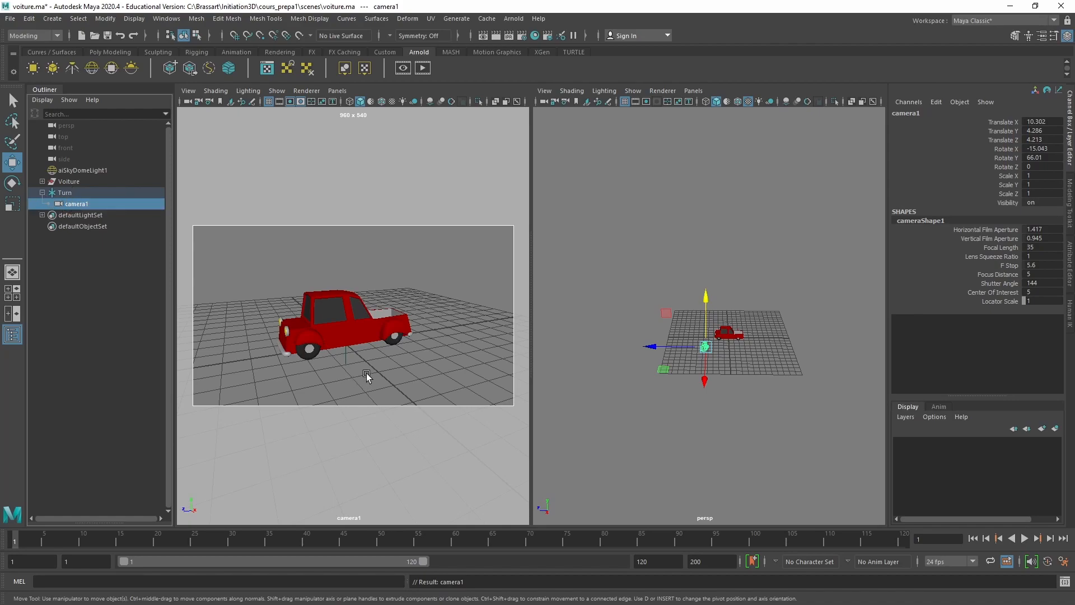
Spin the Turn locator around Y to test the camera orbiting the car, and reset its Rotate Y to 0.
left_click(72, 193)
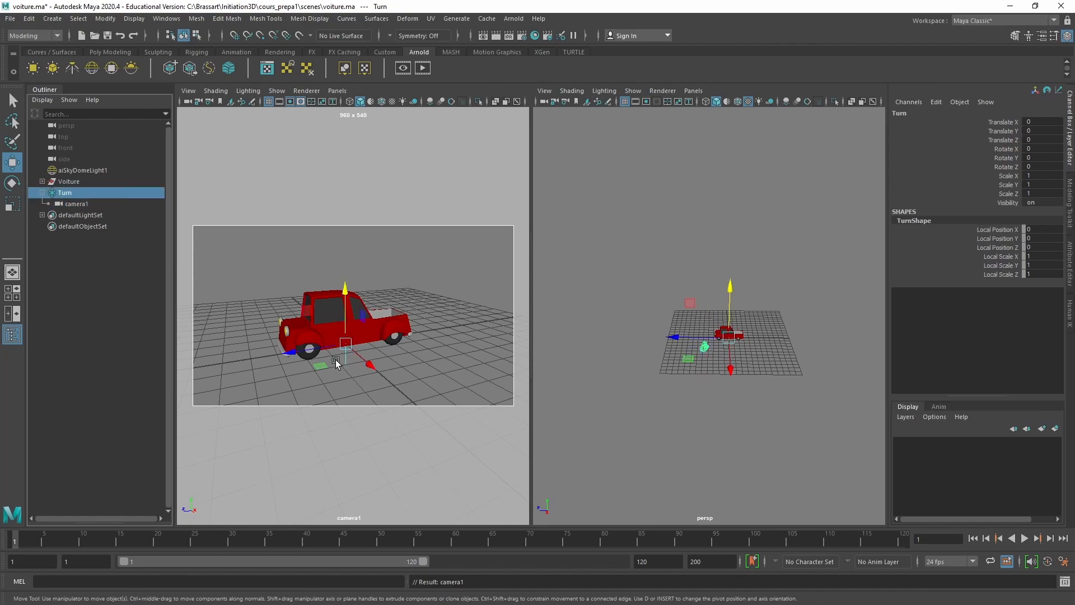
key("e")
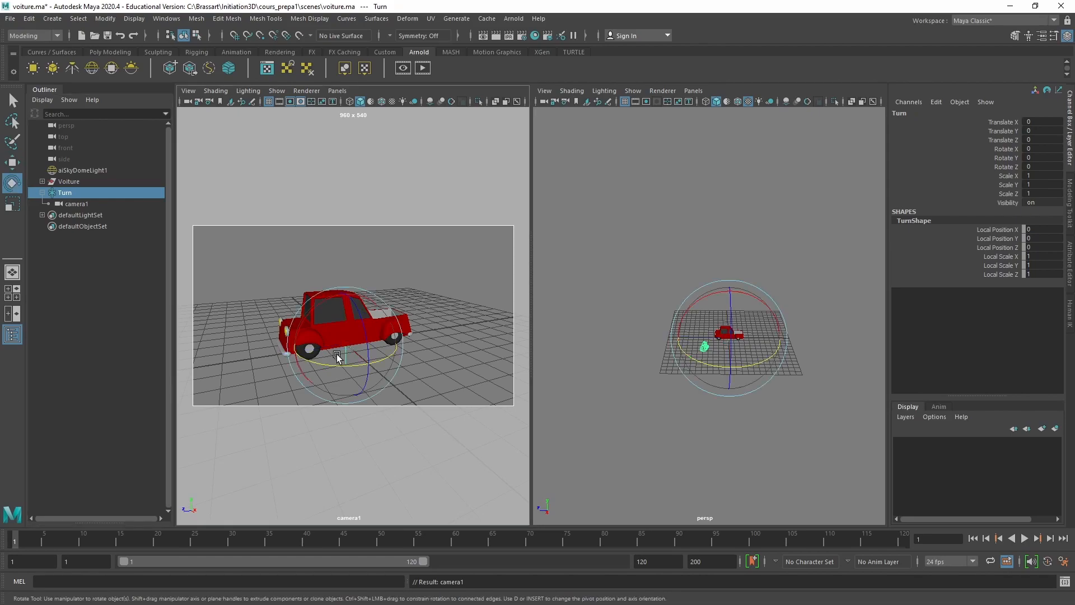
mouse_move(356, 369)
left_mouse_down()
mouse_move(319, 362)
mouse_move(340, 363)
left_mouse_up()
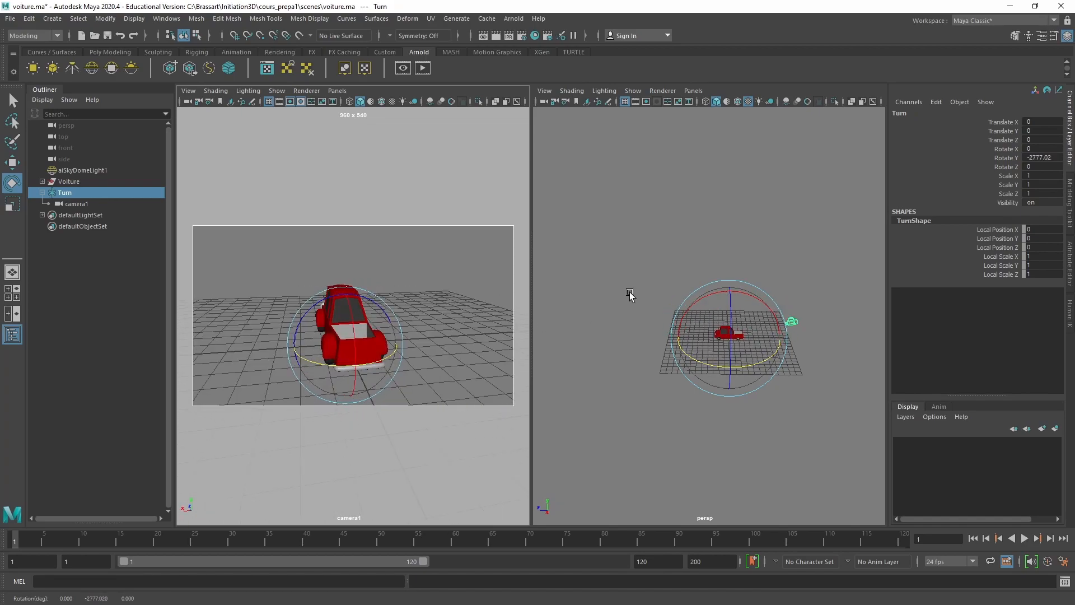
double_click(1039, 157)
type("0")
key("Return")
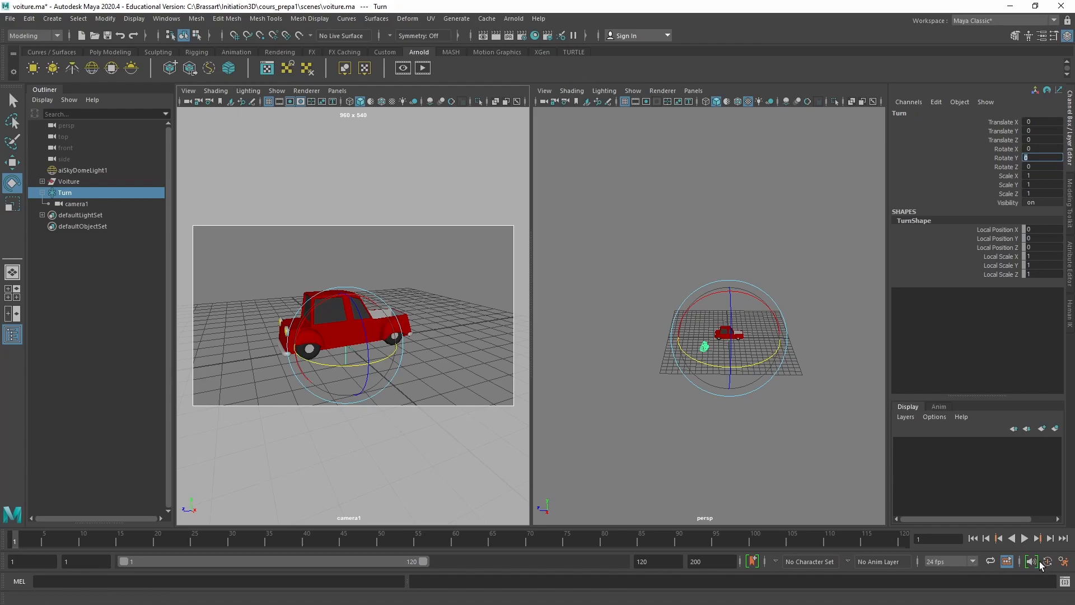
Set the Time Slider frame rate to 25 fps in the preferences and save them.
left_click(1064, 563)
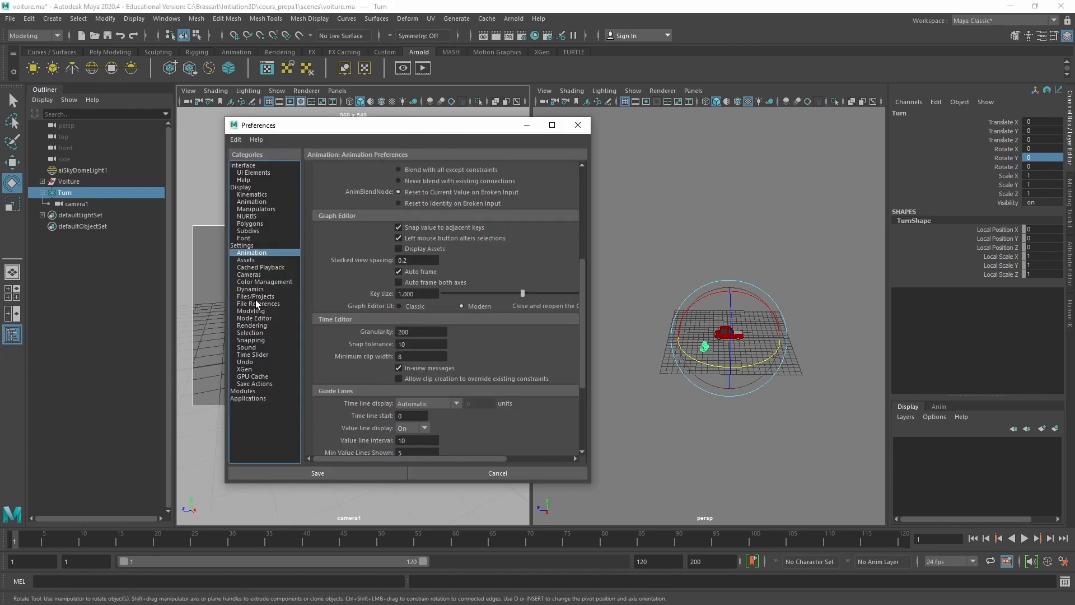
left_click(255, 297)
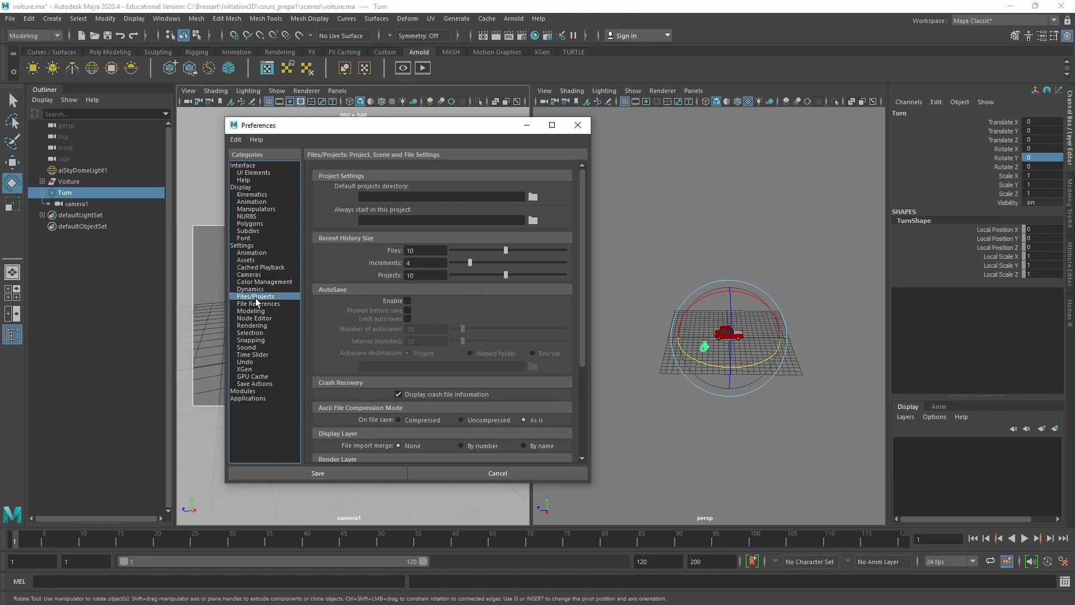
left_click(252, 355)
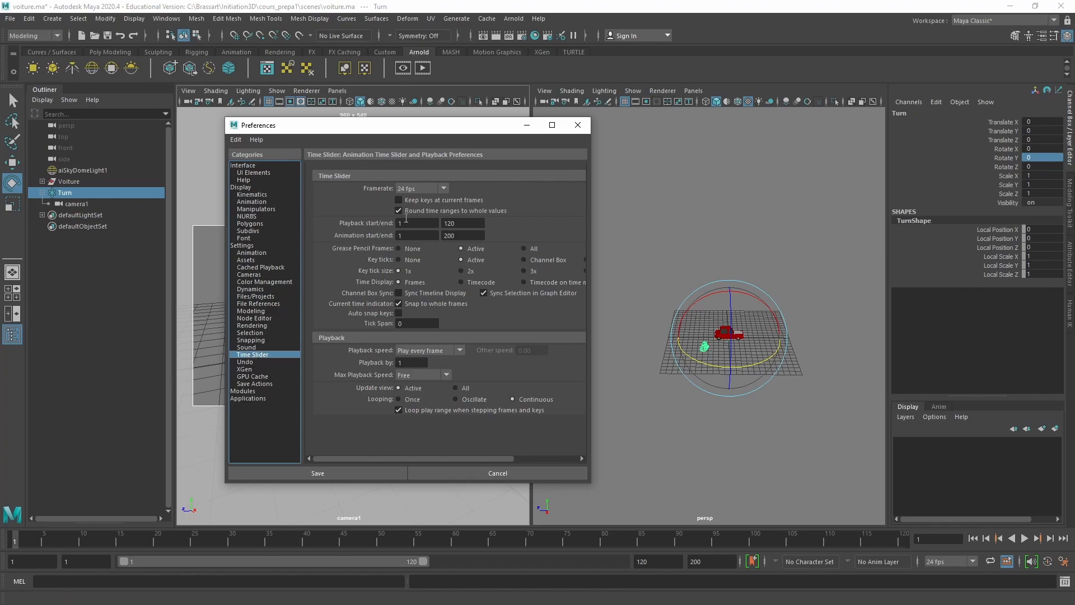
left_click(443, 187)
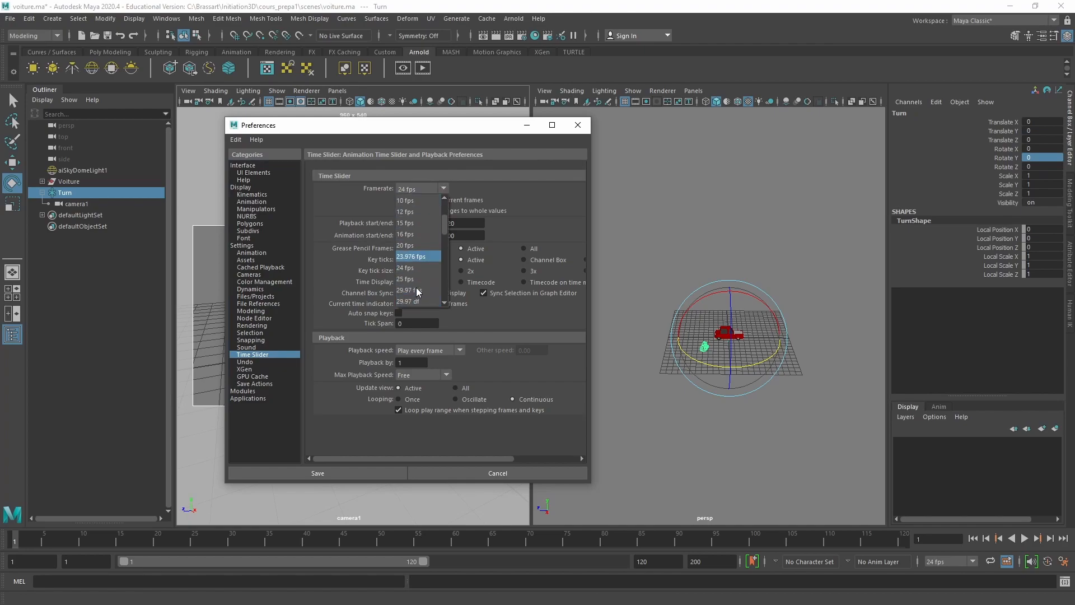
left_click(414, 279)
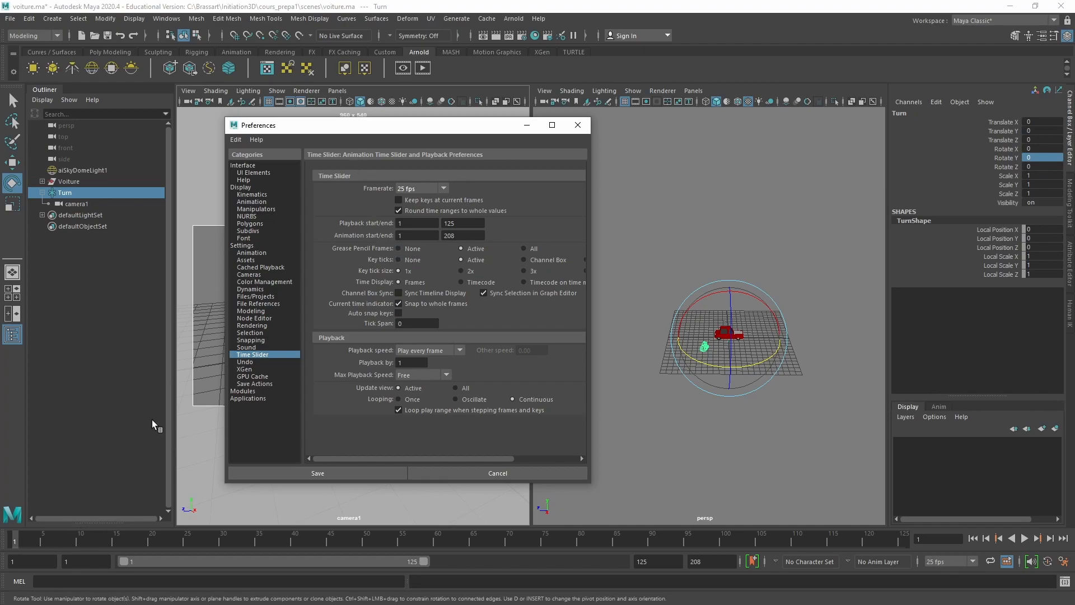
left_click(974, 562)
left_click(959, 550)
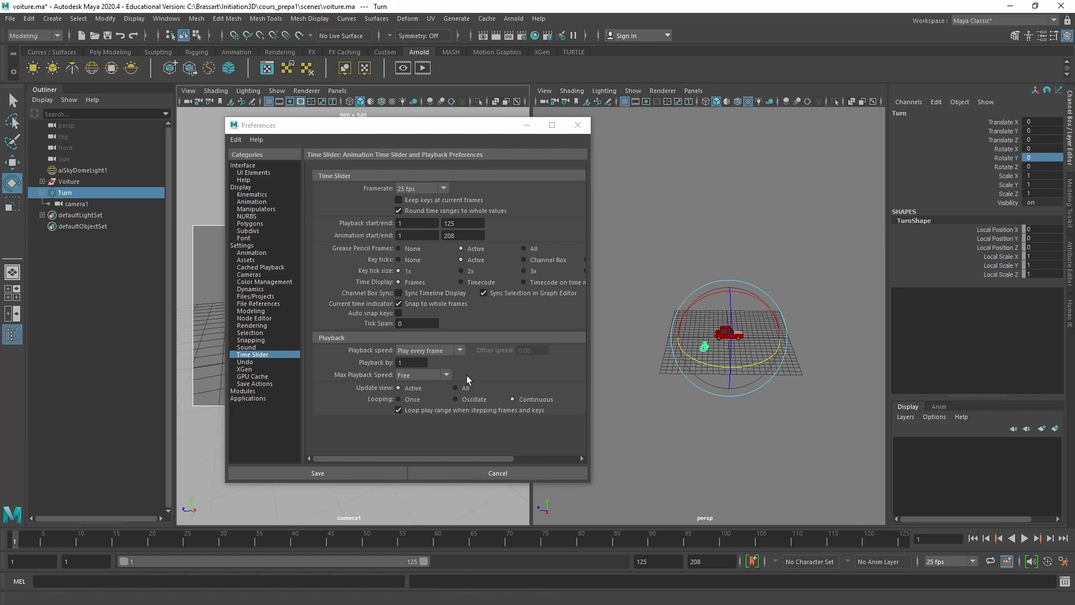
left_click(348, 473)
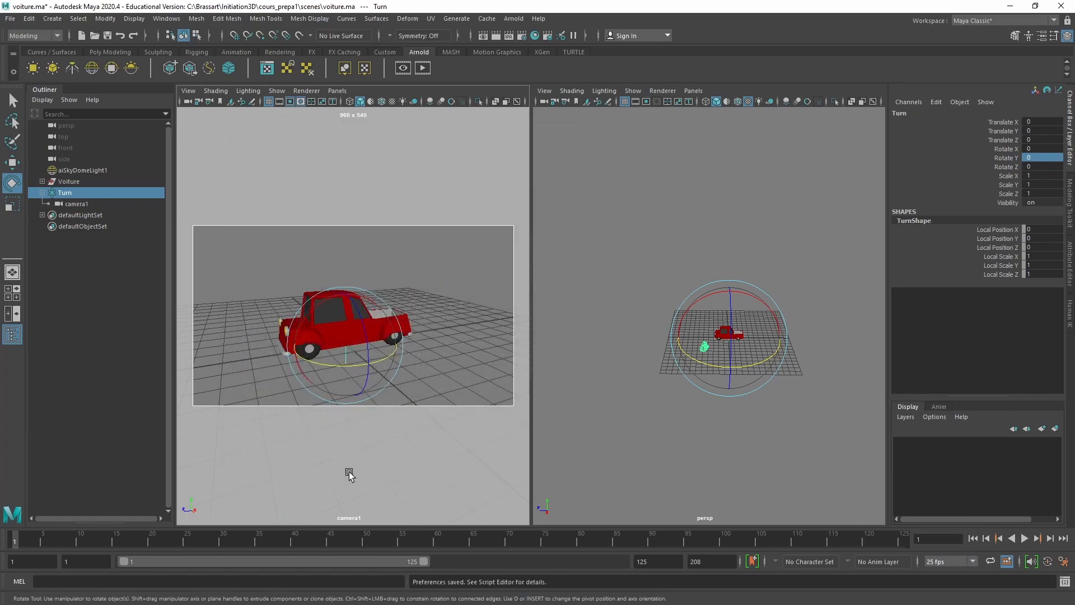
Set the timeline's playback speed to Real-time.
mouse_move(22, 543)
left_mouse_down()
mouse_move(49, 543)
mouse_move(15, 542)
left_mouse_up()
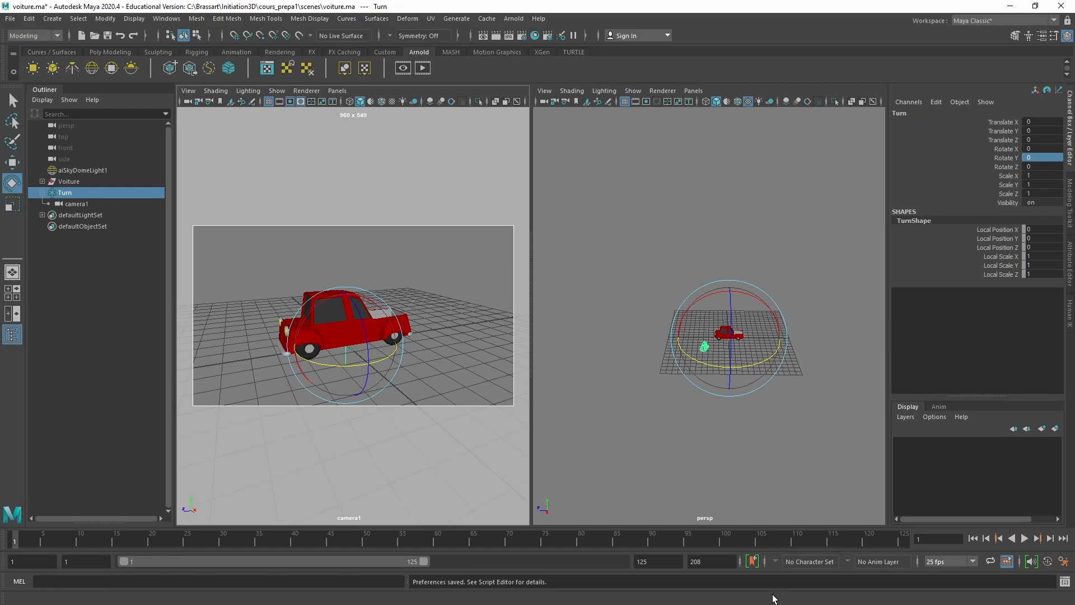
right_click(1024, 539)
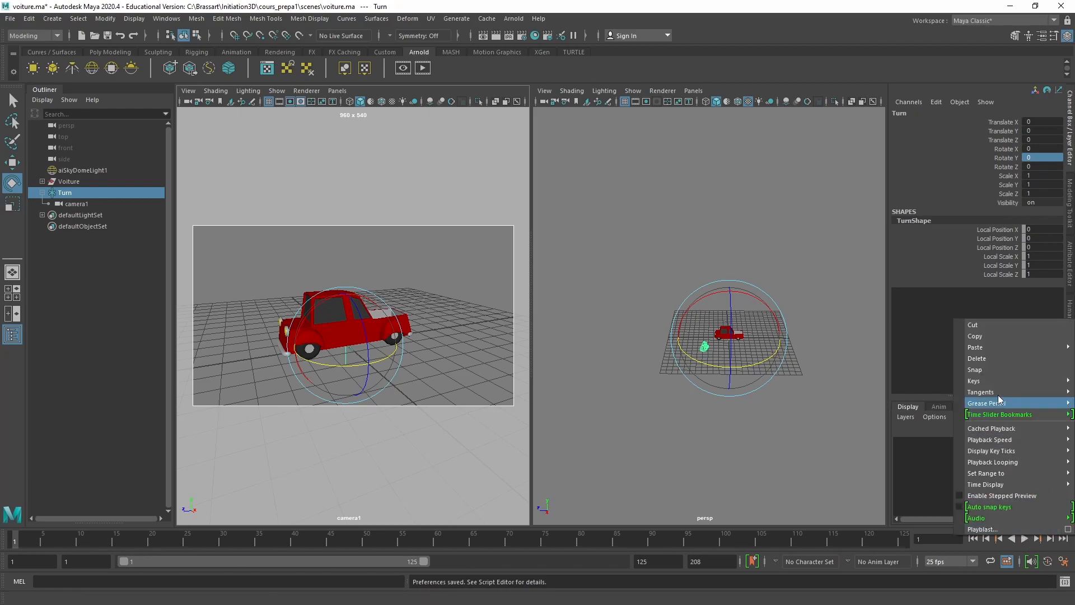
mouse_move(1017, 402)
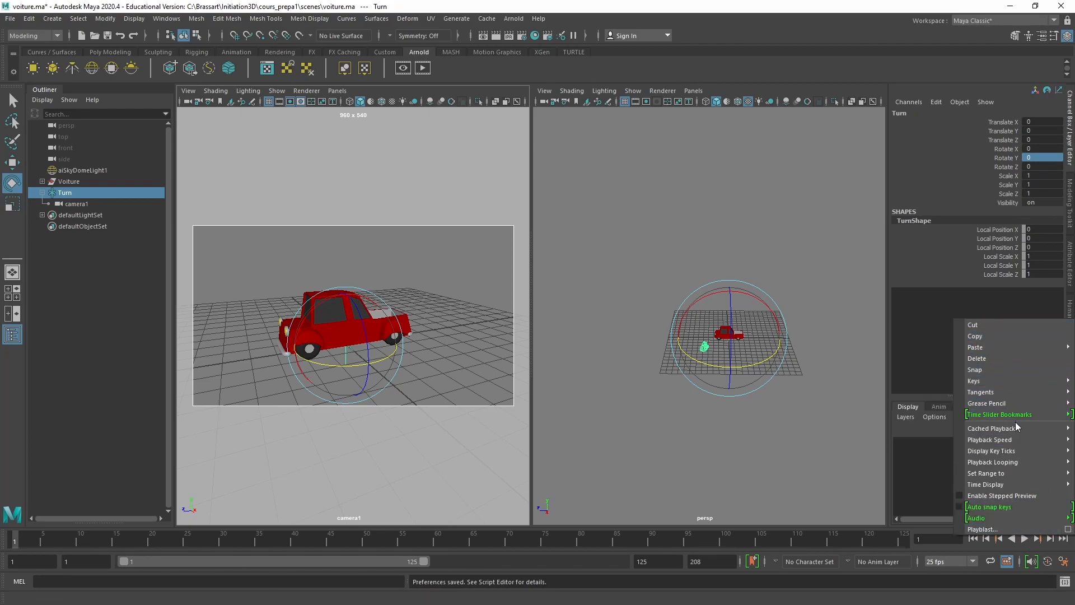
mouse_move(1014, 439)
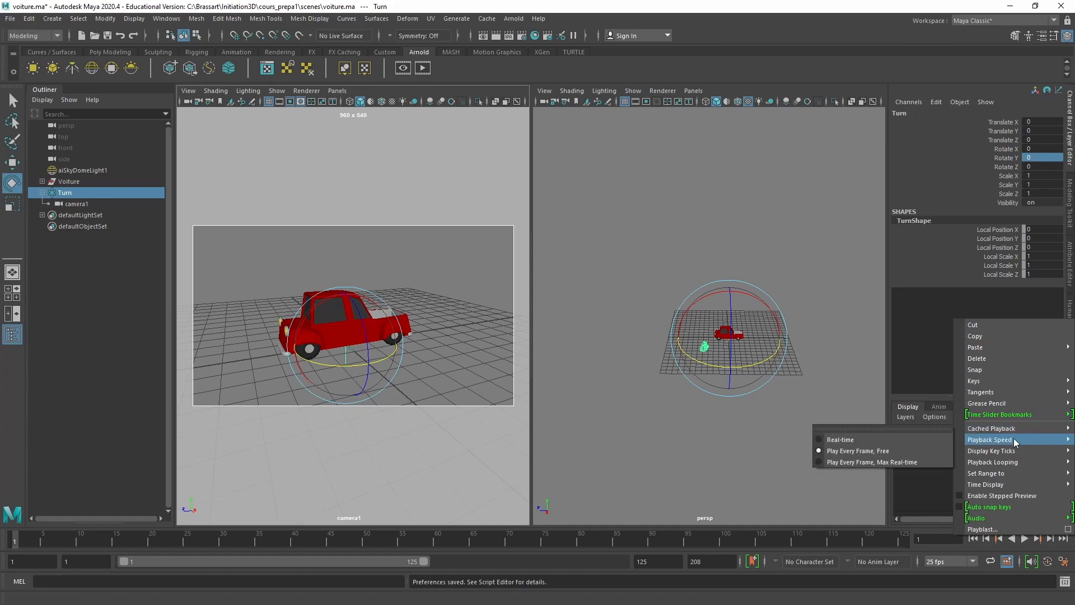
left_click(862, 442)
right_click(1024, 540)
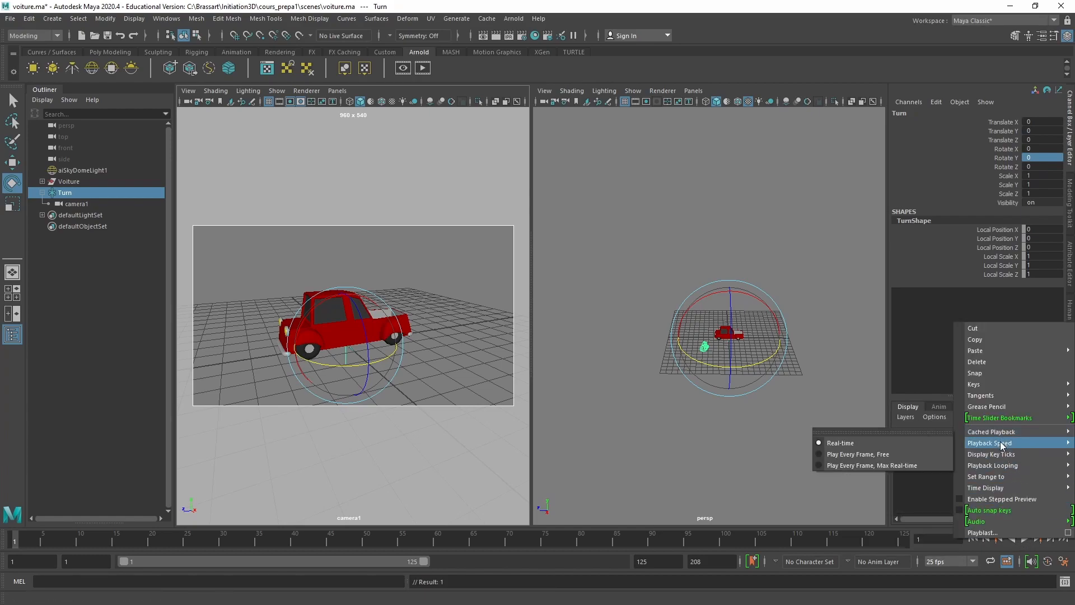
left_click(866, 444)
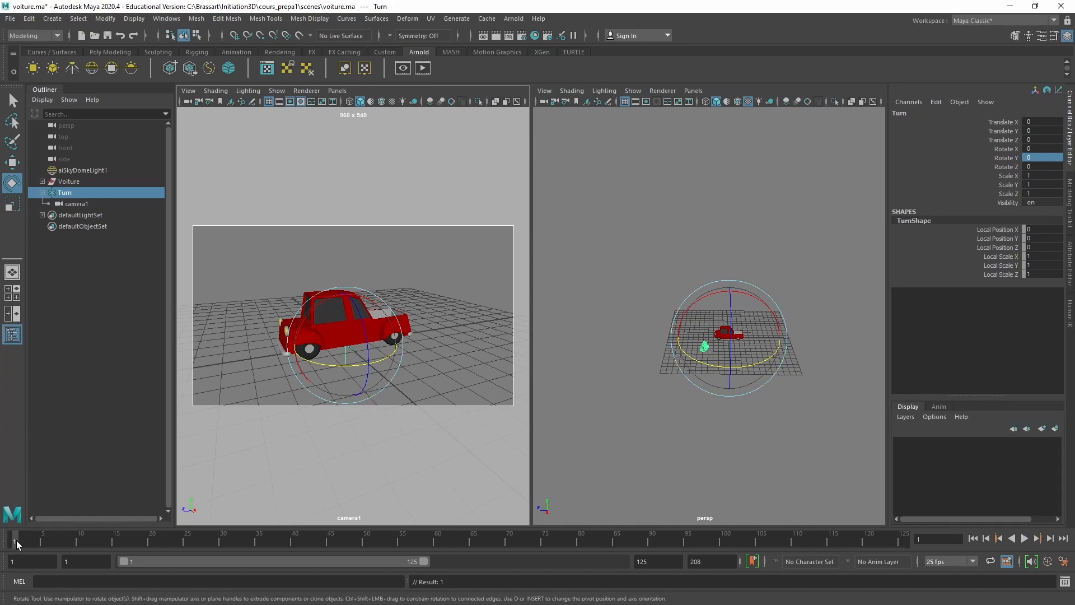
key("alt+v")
key("Escape")
Set both the playback end and the animation end to frame 120.
double_click(644, 562)
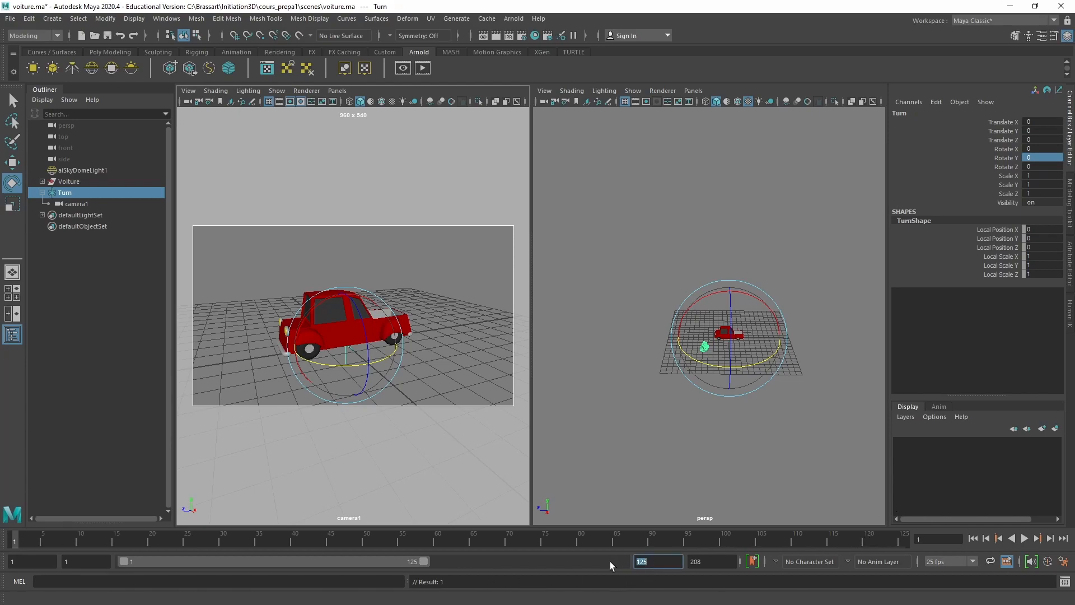
type("120")
key("Return")
key("Tab")
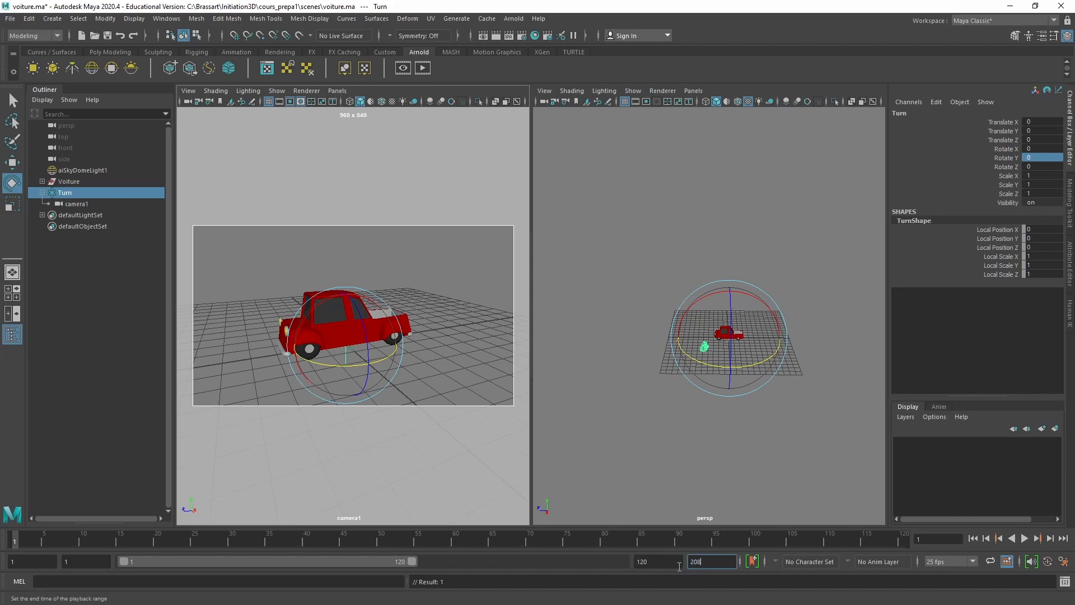
type("120")
key("Return")
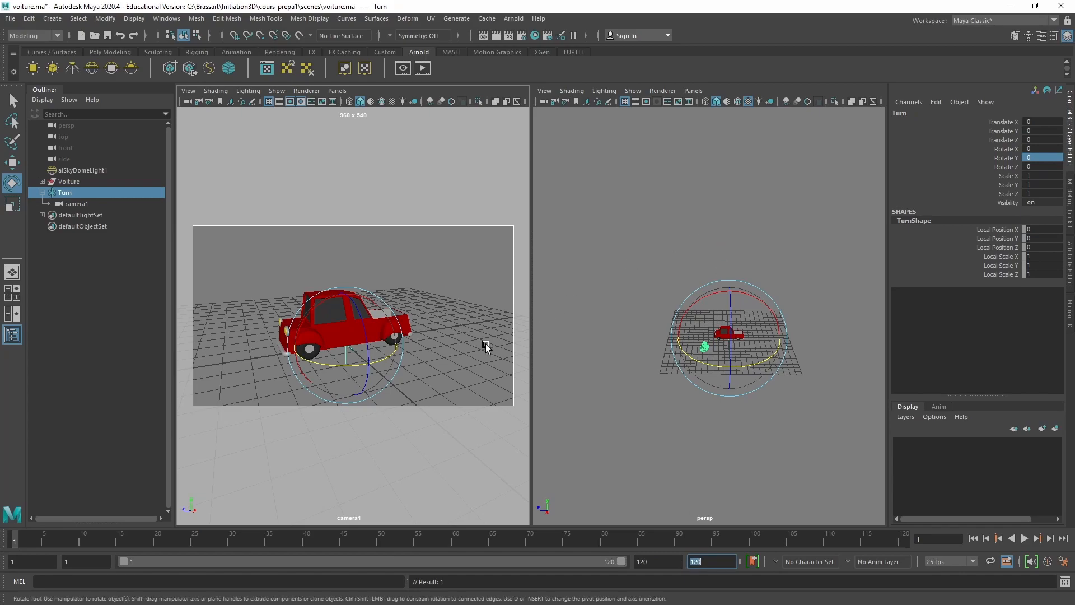
Try another Y rotation of the Turn locator in the camera1 view, and return Rotate Y to 0.
left_click(69, 193)
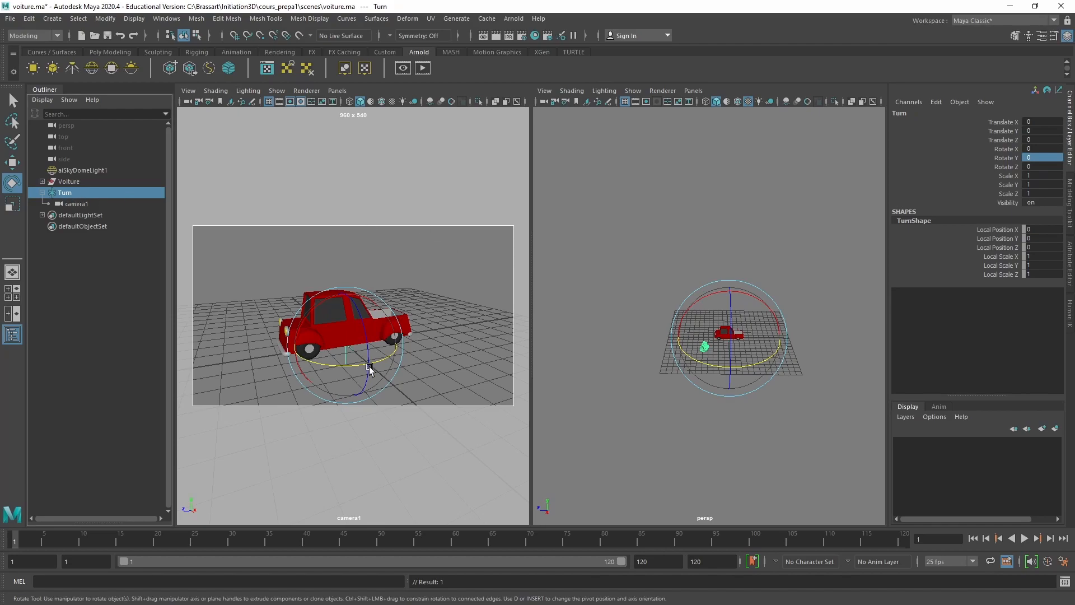
mouse_move(355, 368)
left_mouse_down()
mouse_move(342, 370)
mouse_move(360, 367)
left_mouse_up()
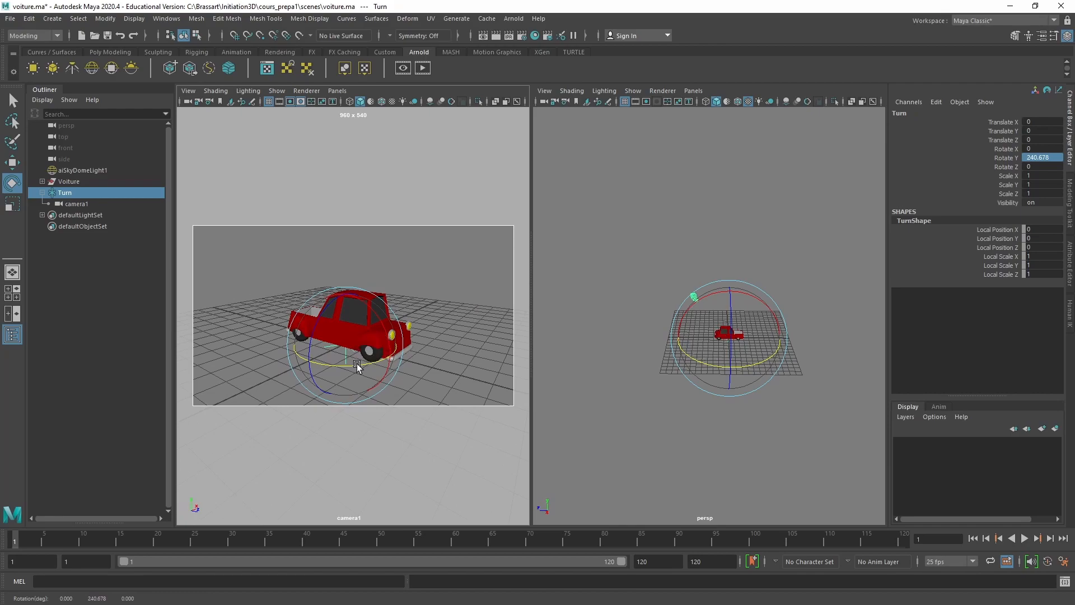
type("0")
key("Return")
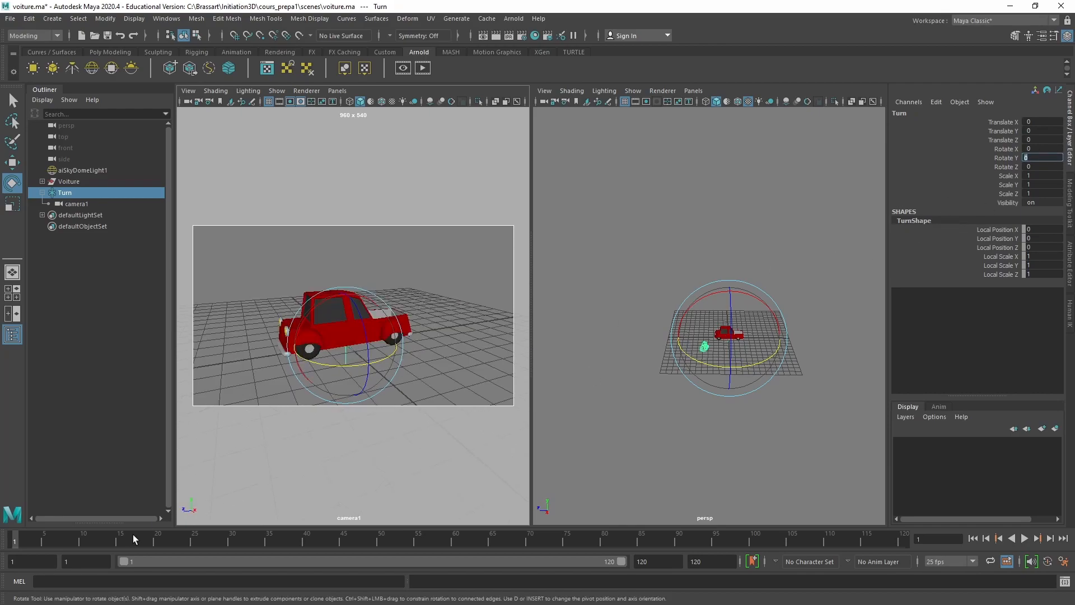
Key the Turn locator's Rotate Y at 0 on frame 1 and at 360 on frame 120.
right_click(1004, 162)
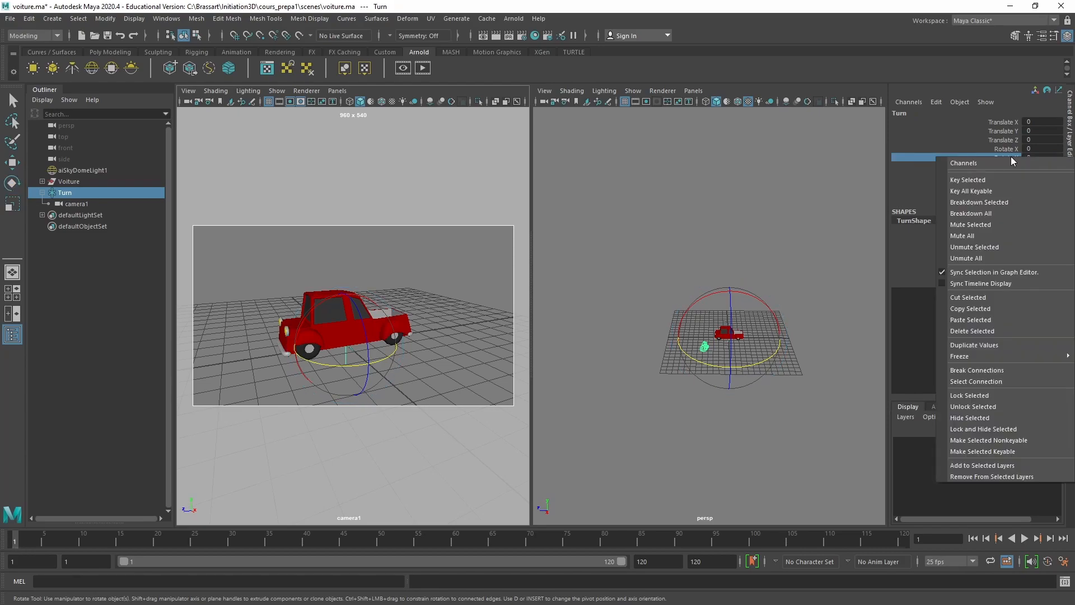
left_click(971, 180)
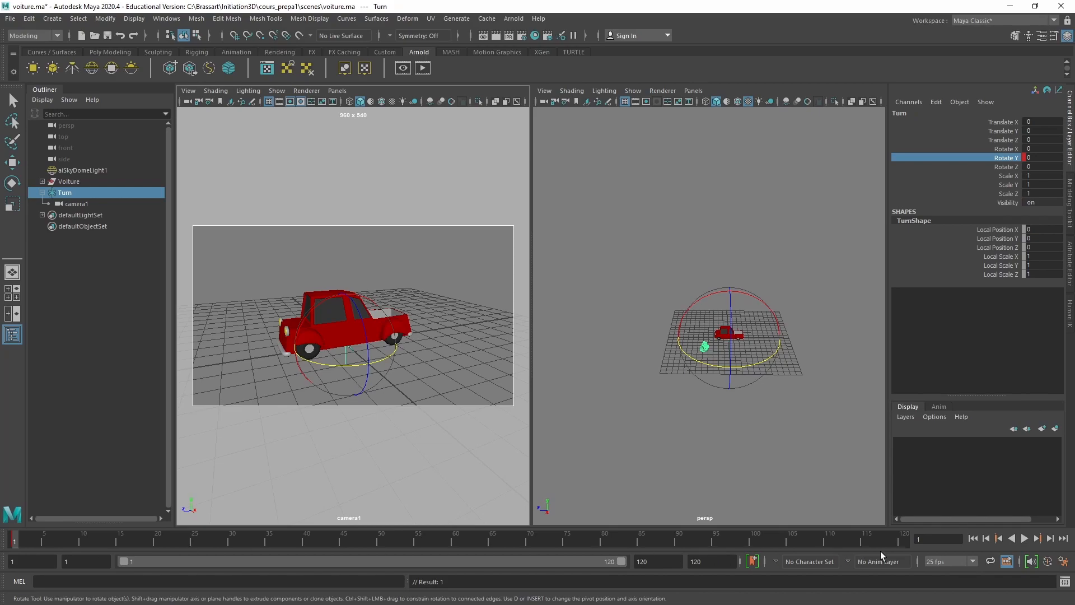
left_click(905, 541)
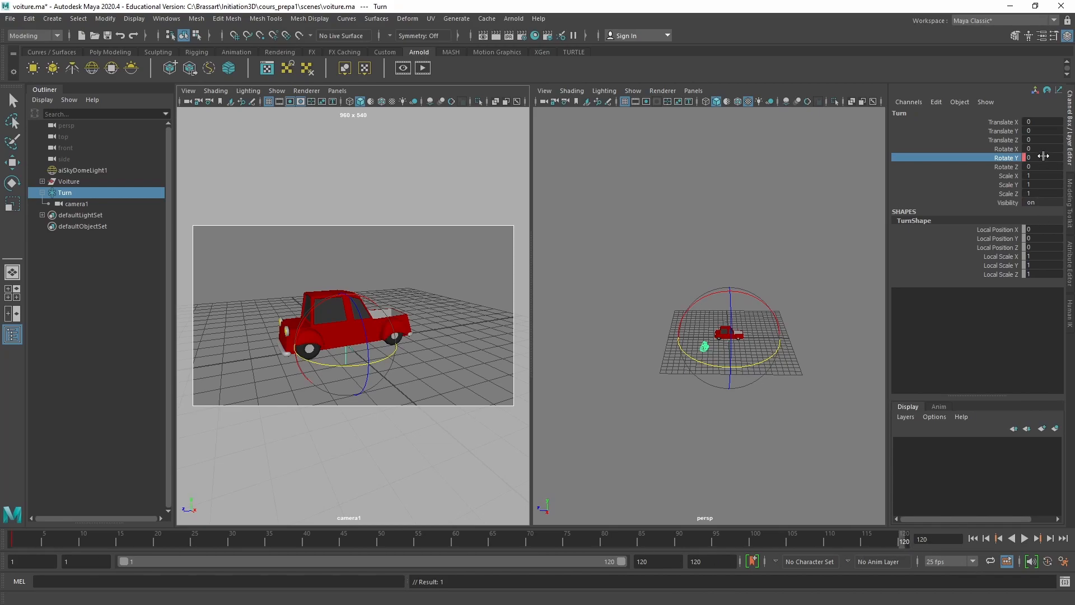
left_click(1044, 158)
type("360")
key("Return")
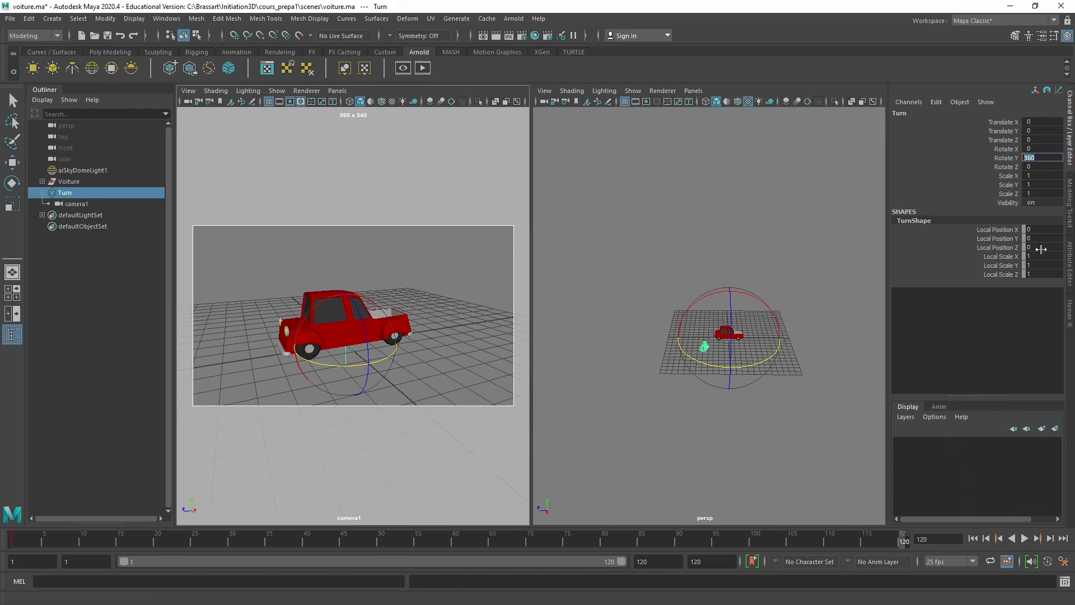
left_click(1015, 159)
right_click(1015, 159)
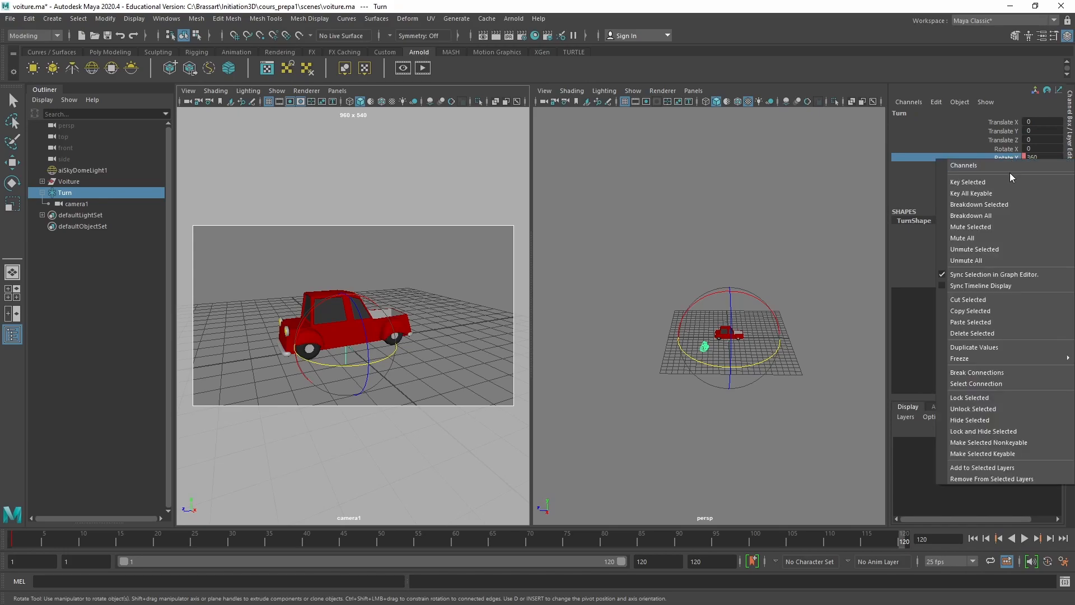
left_click(1010, 185)
Scrub and play the turntable animation to check the camera orbit, and return to frame 1.
left_click_drag(894, 546, 457, 542)
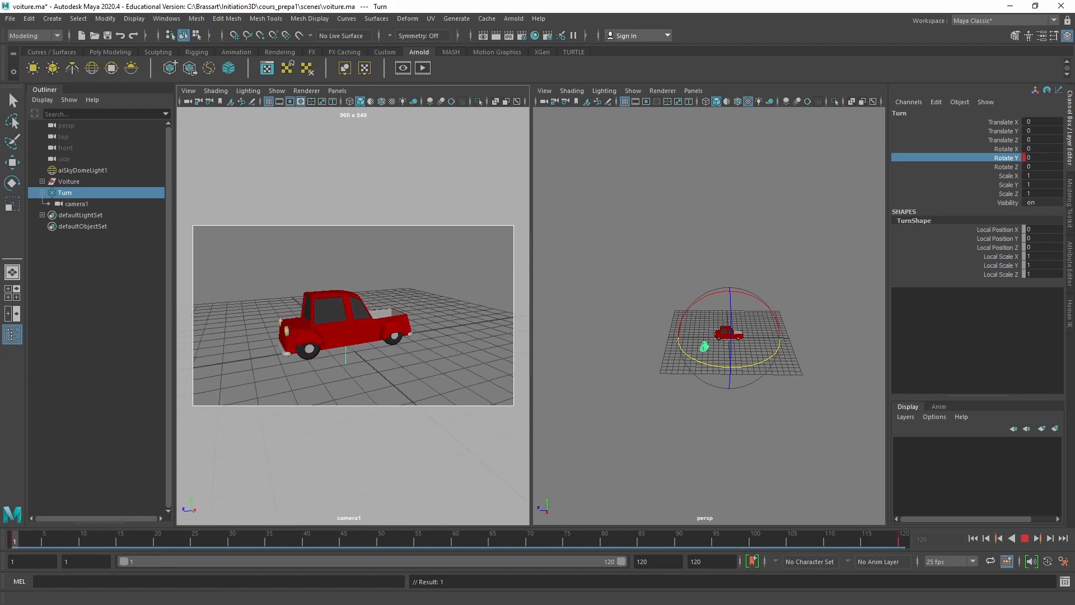
left_click(14, 539)
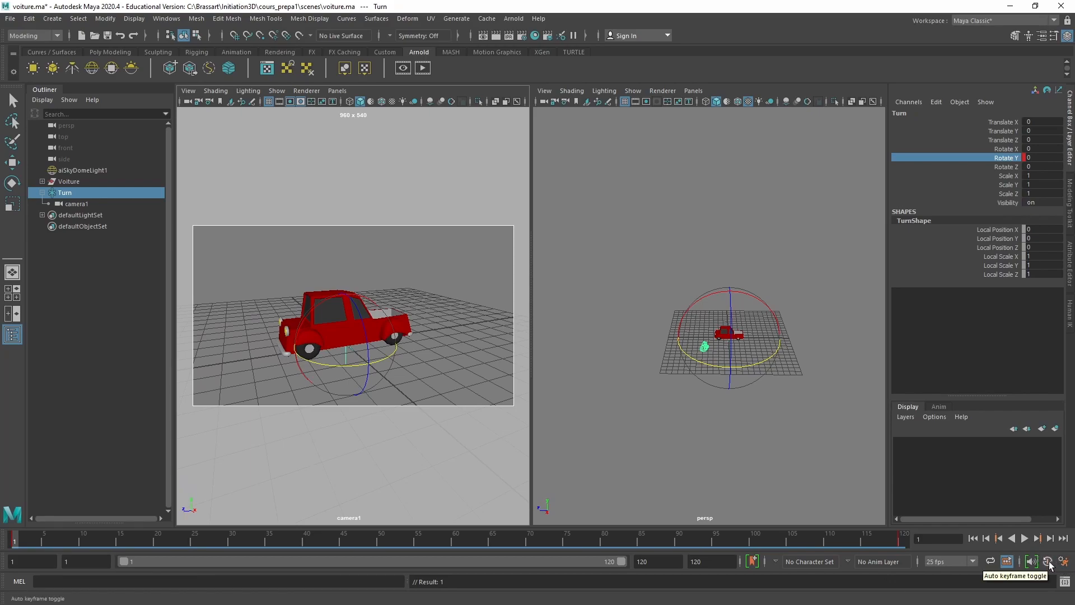
left_click_drag(18, 536, 2, 513)
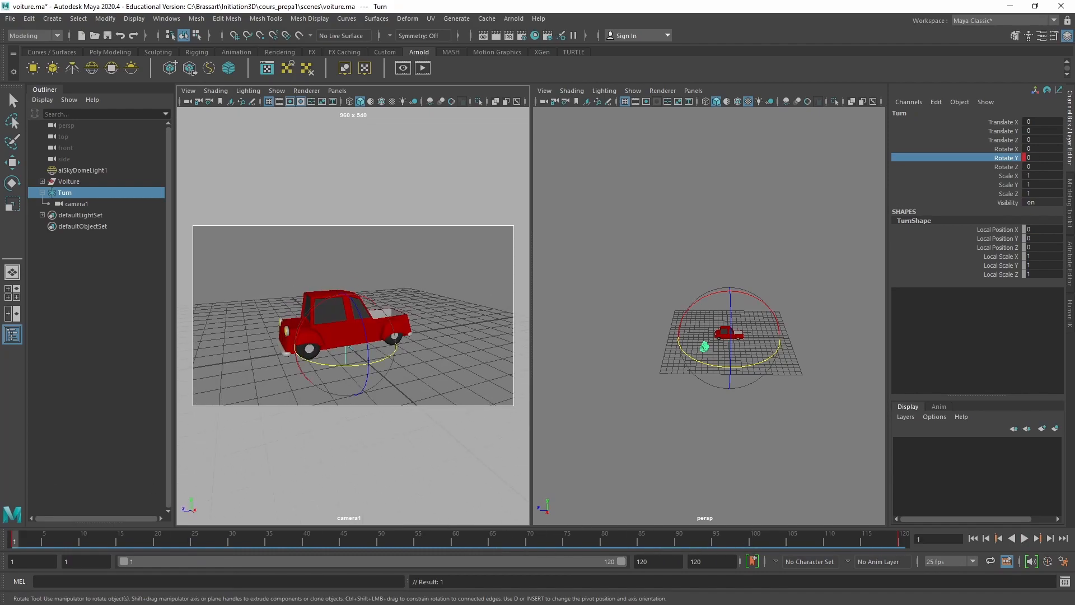
left_click(1027, 542)
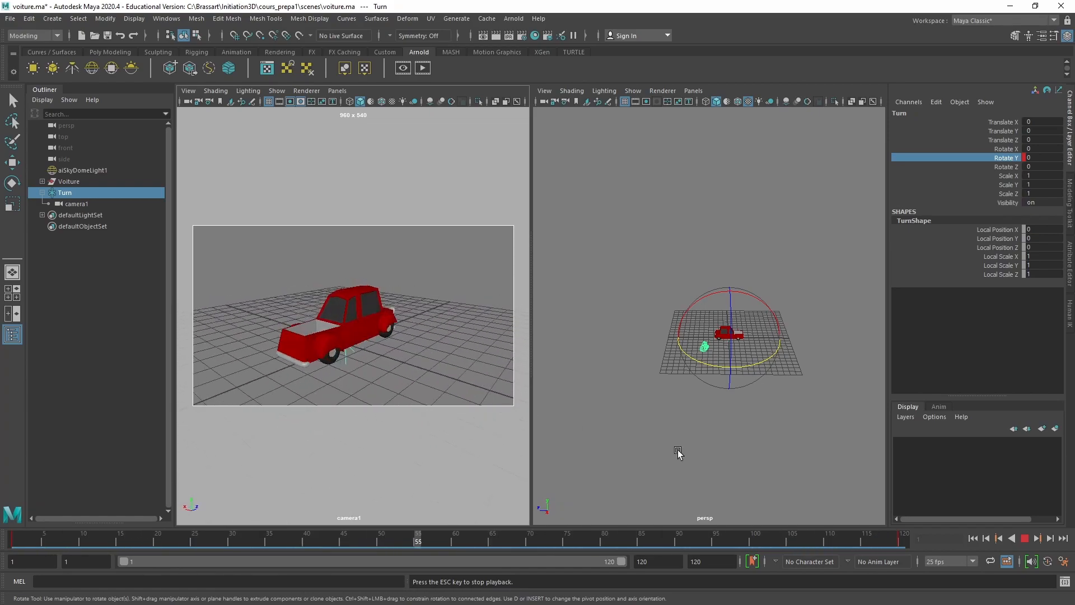
key("Escape")
left_click_drag(52, 536, 12, 536)
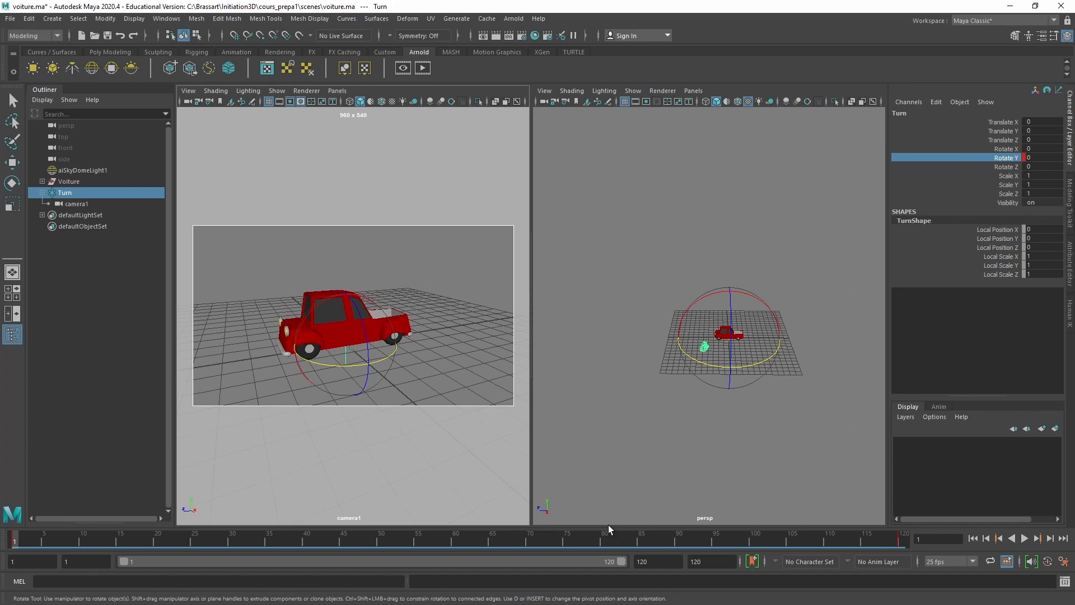
In the Graph Editor, give both keys of the Turn locator's Rotate Y curve linear tangents, and close the editor.
left_click(165, 20)
mouse_move(257, 80)
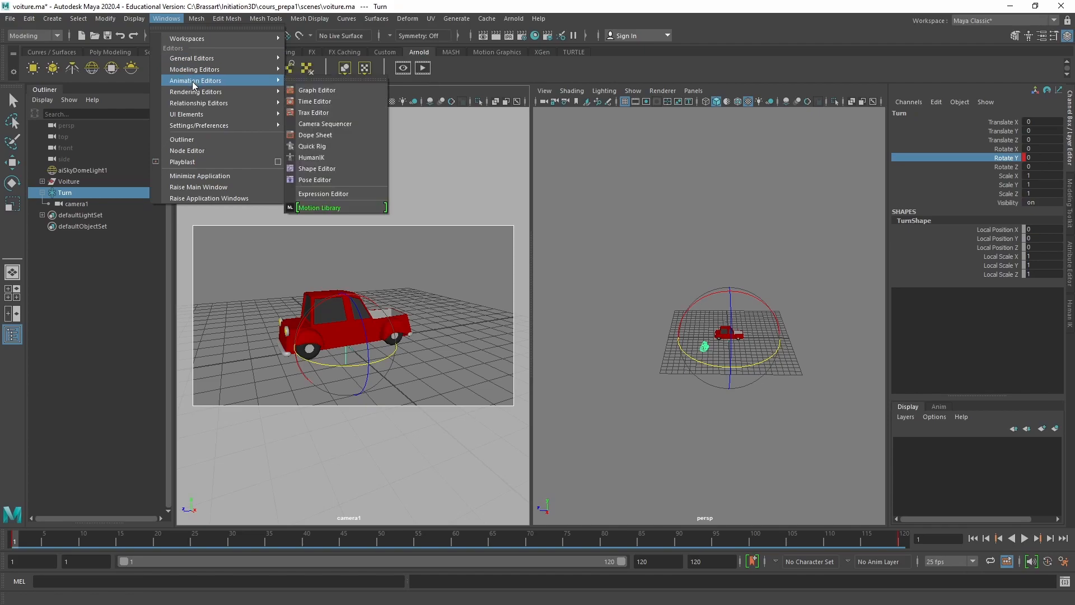
left_click(329, 96)
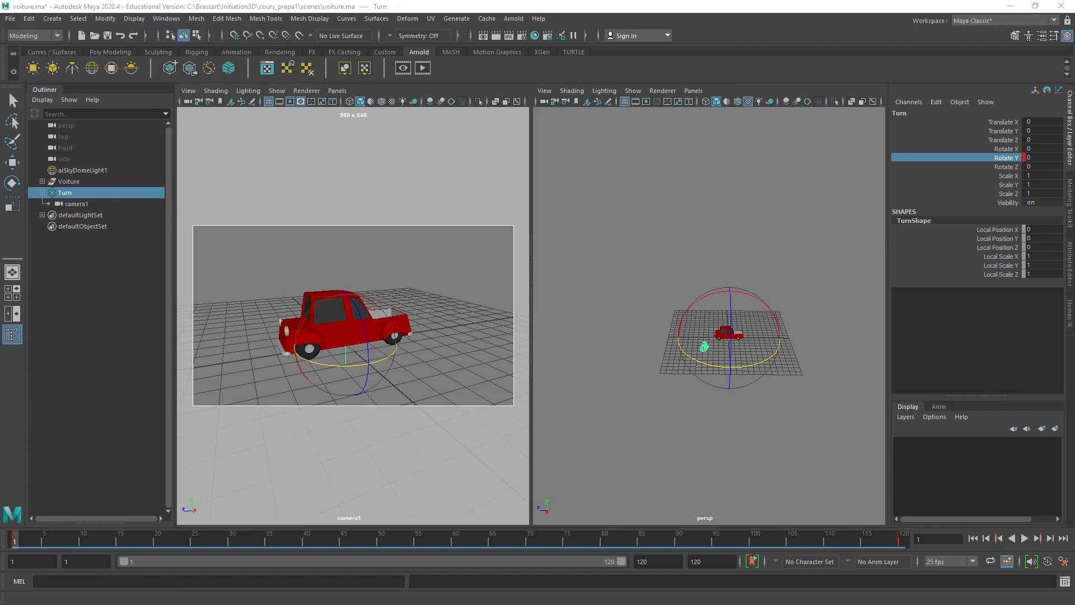
left_click_drag(5, 314, 756, 152)
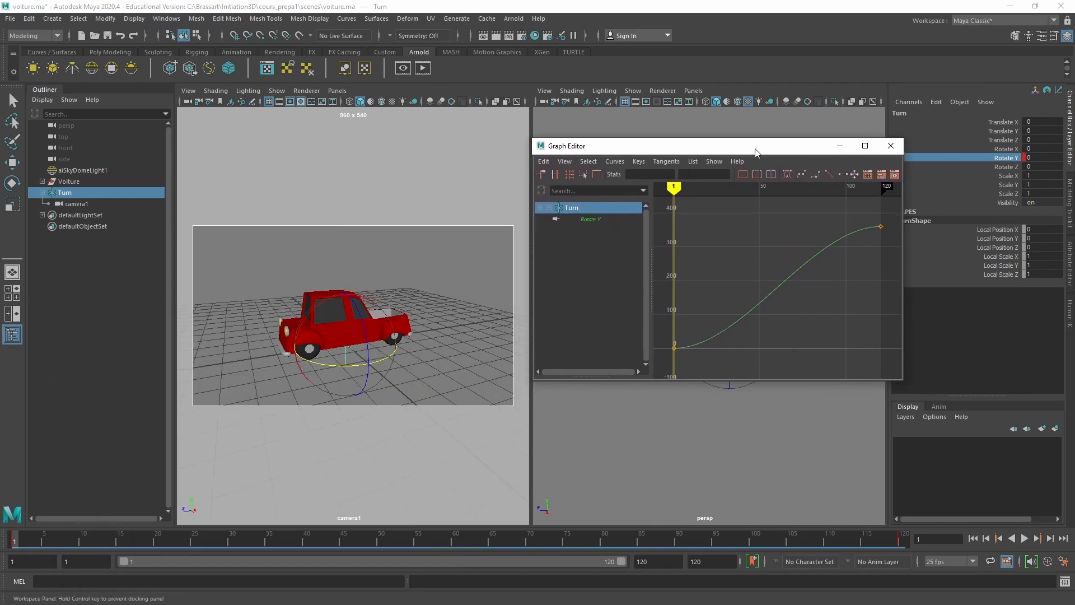
left_click_drag(903, 216, 1027, 216)
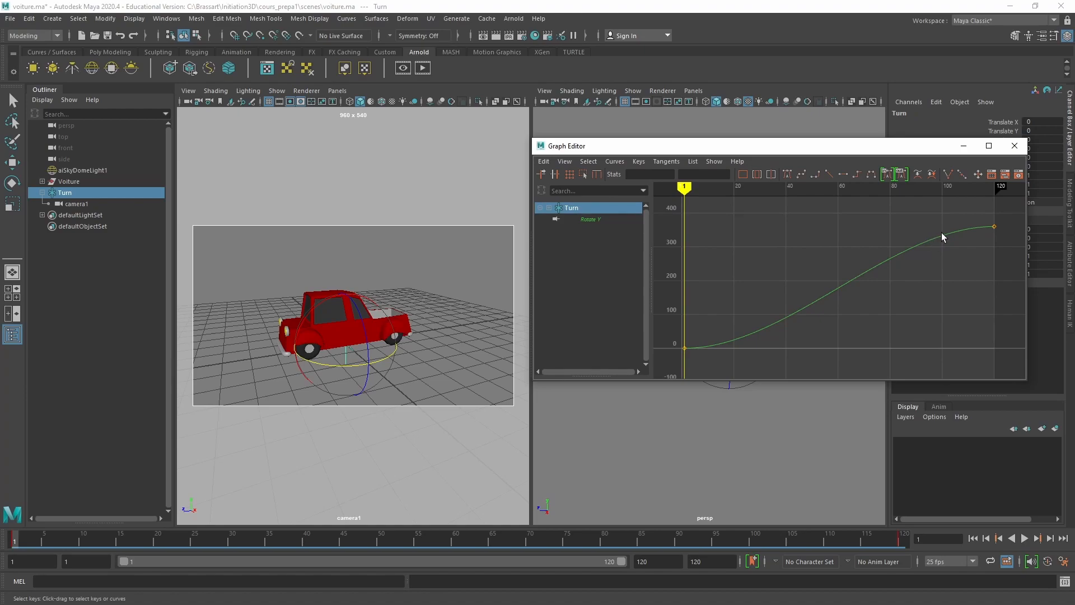
left_click_drag(668, 360, 999, 217)
left_click(829, 175)
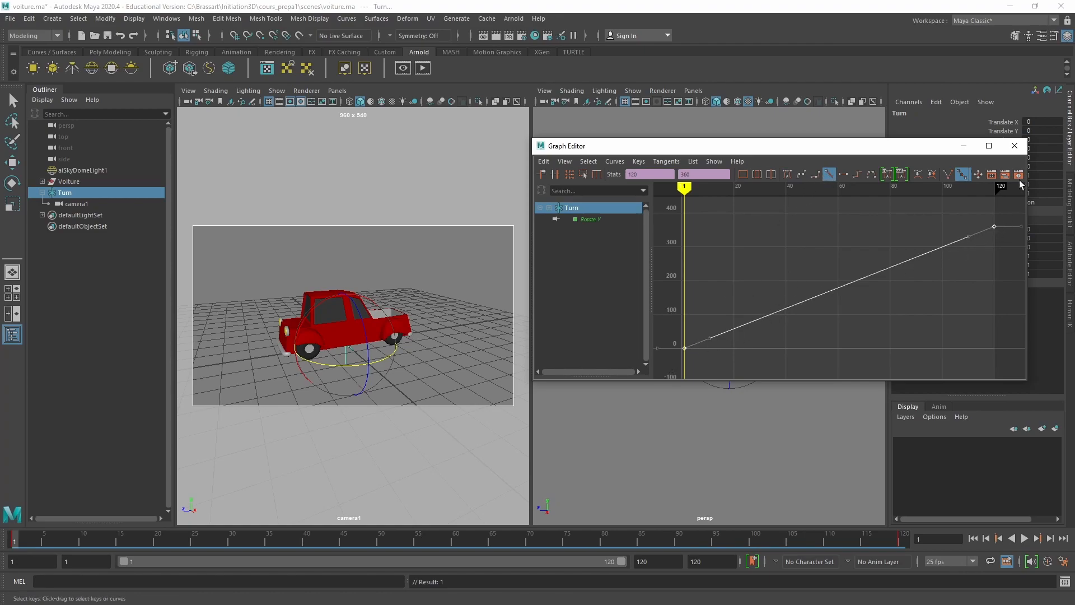
left_click(1014, 146)
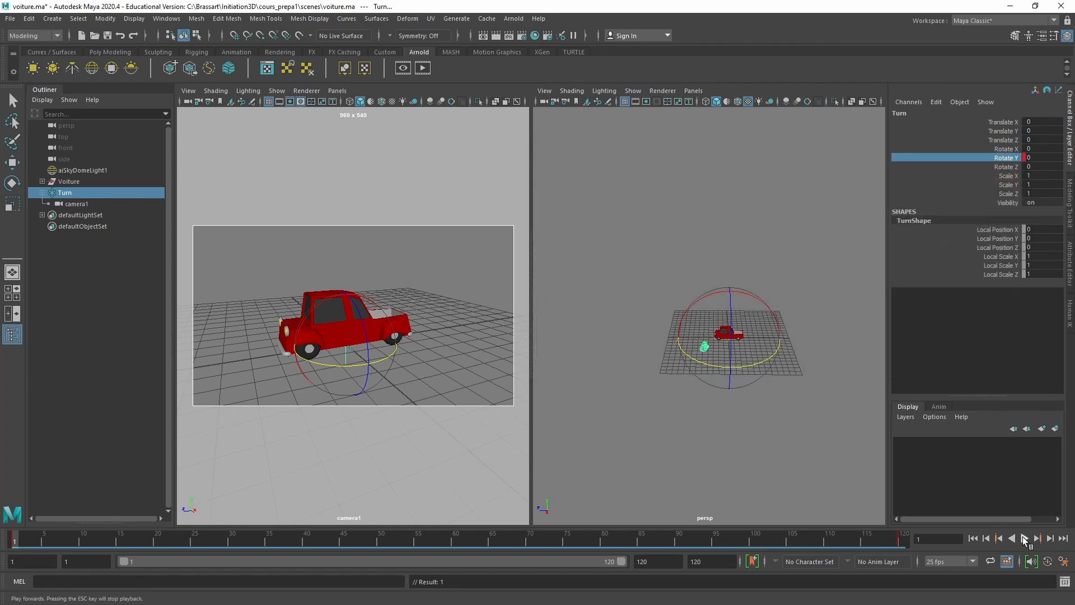
Play the turntable in the camera1 view and compare its first frame with frame 120.
left_click(1024, 538)
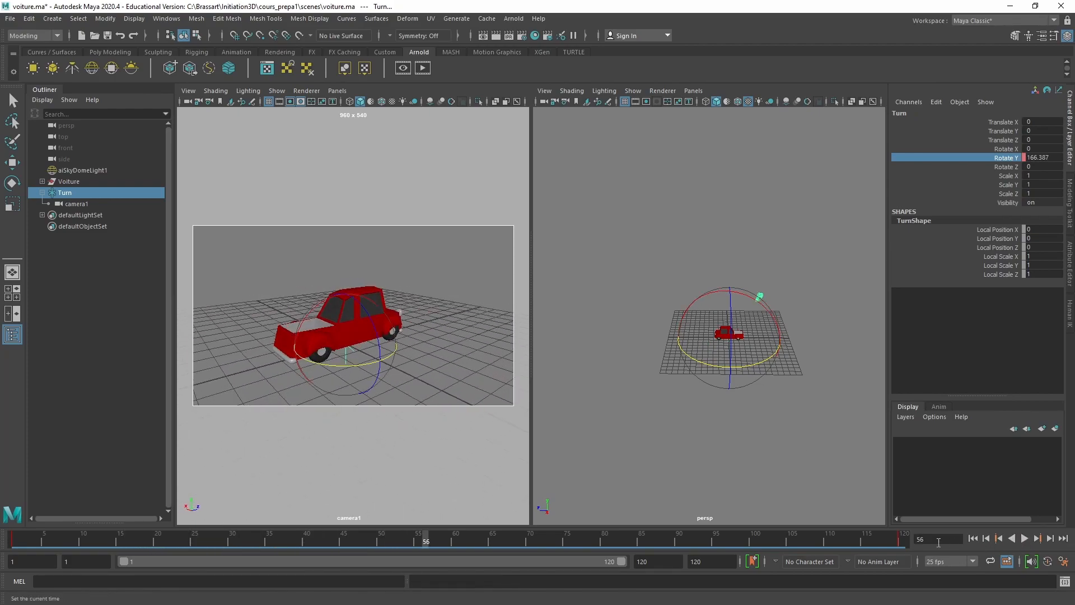
left_click(899, 542)
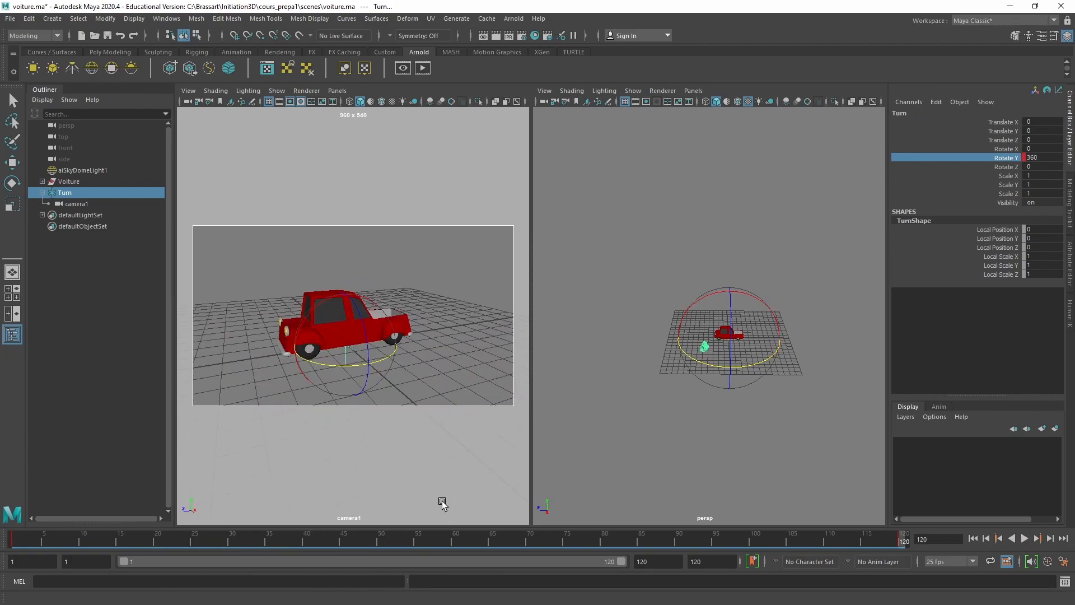
left_click(11, 544)
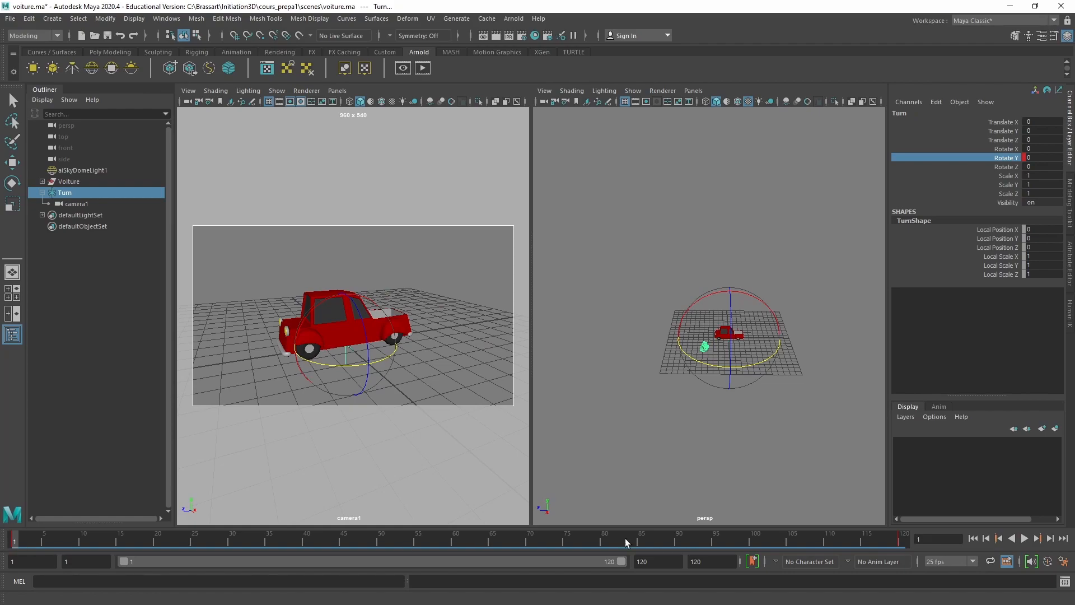
left_click(901, 541)
Set the playback end to frame 119.
left_click(658, 561)
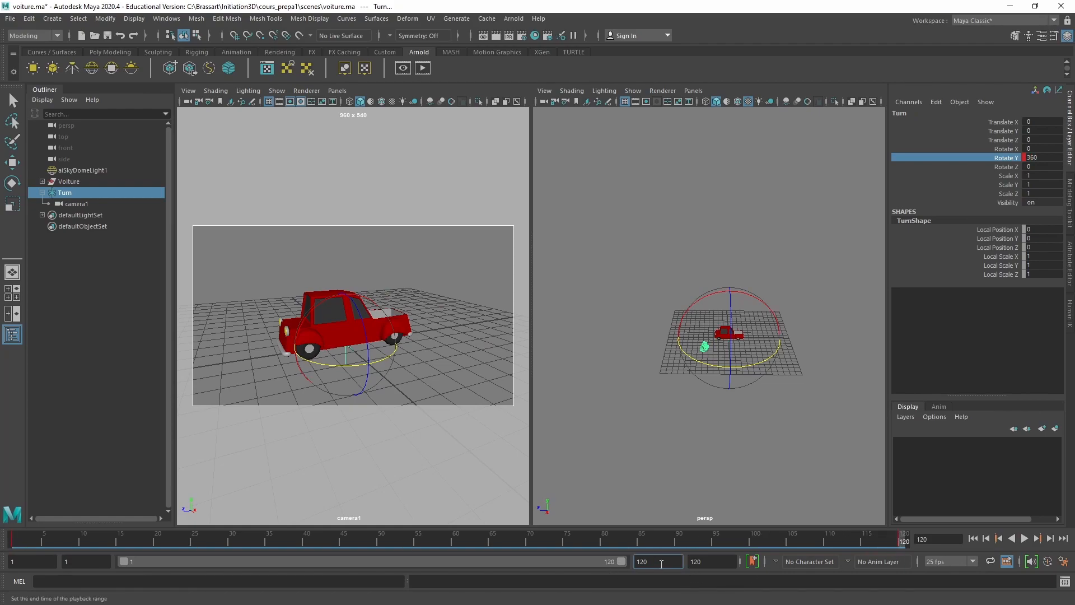
type("119")
key("Return")
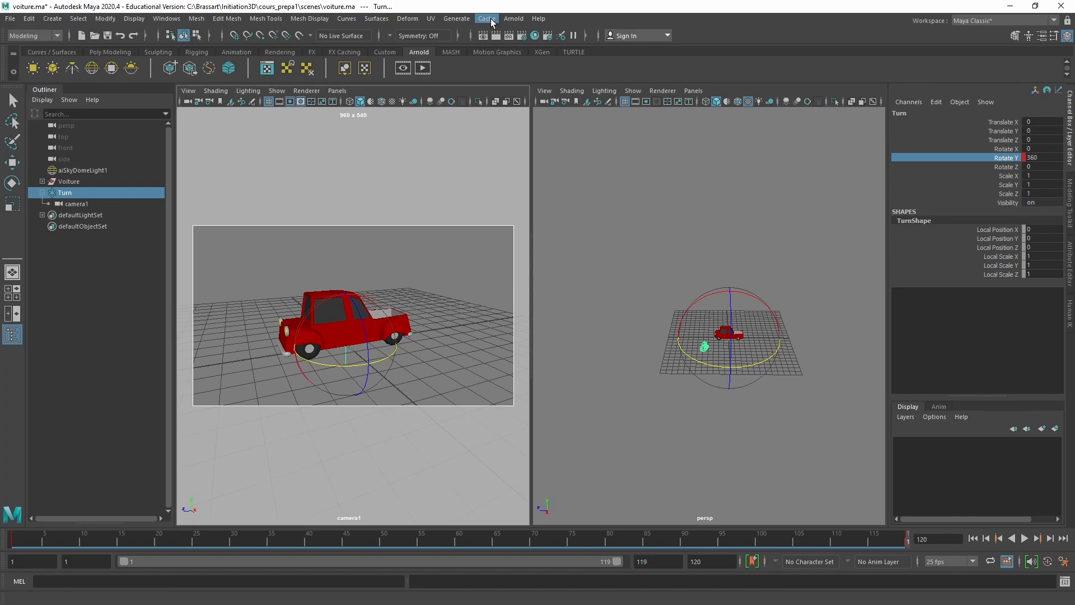
Preview the car in the Arnold RenderView through cameraShape1, with the render window moved clear of the camera1 view.
left_click(514, 18)
left_click(527, 38)
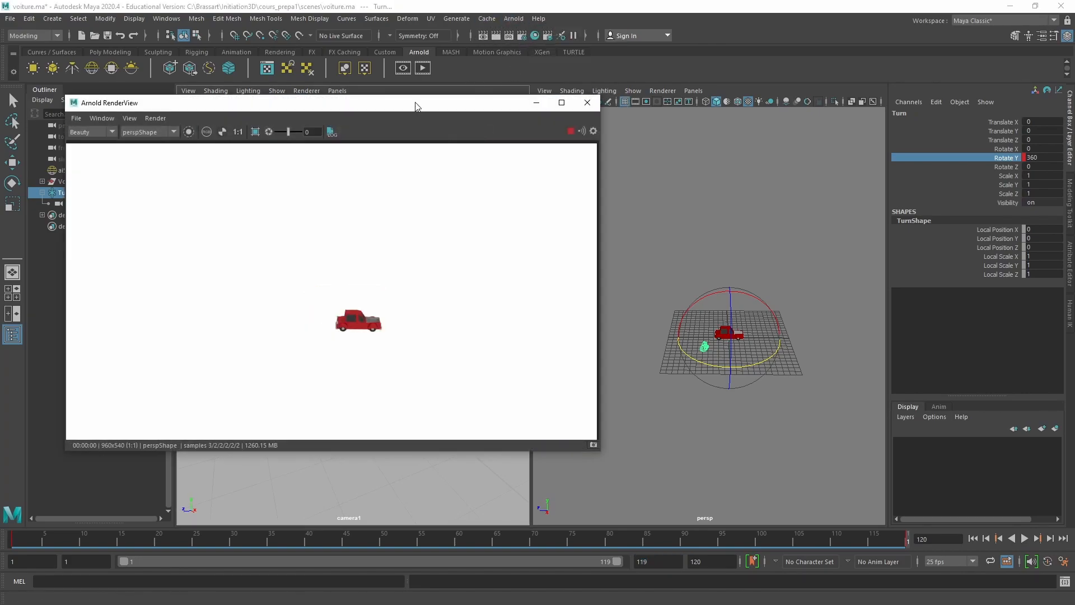
left_click_drag(416, 107, 842, 134)
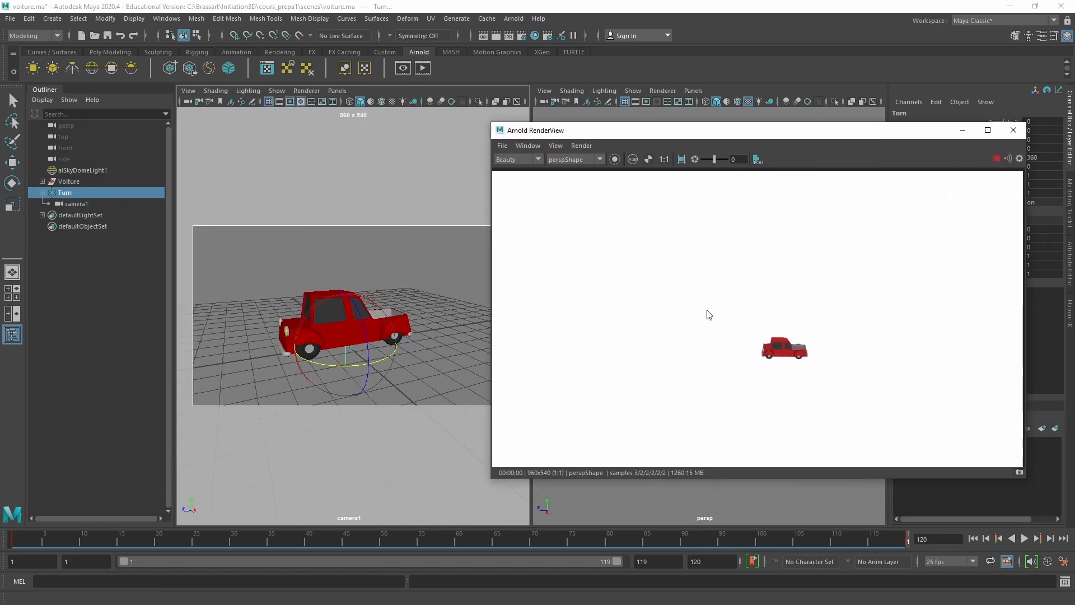
left_click(599, 159)
left_click(587, 178)
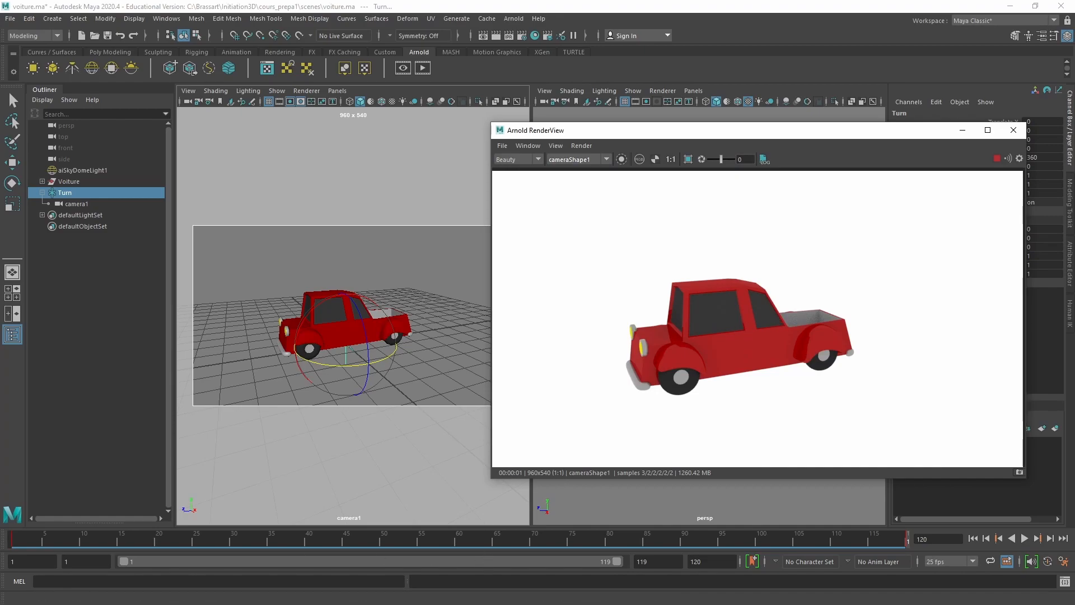
Play the animation with the live Arnold render, return to frame 1 and close the render view.
key("alt+v")
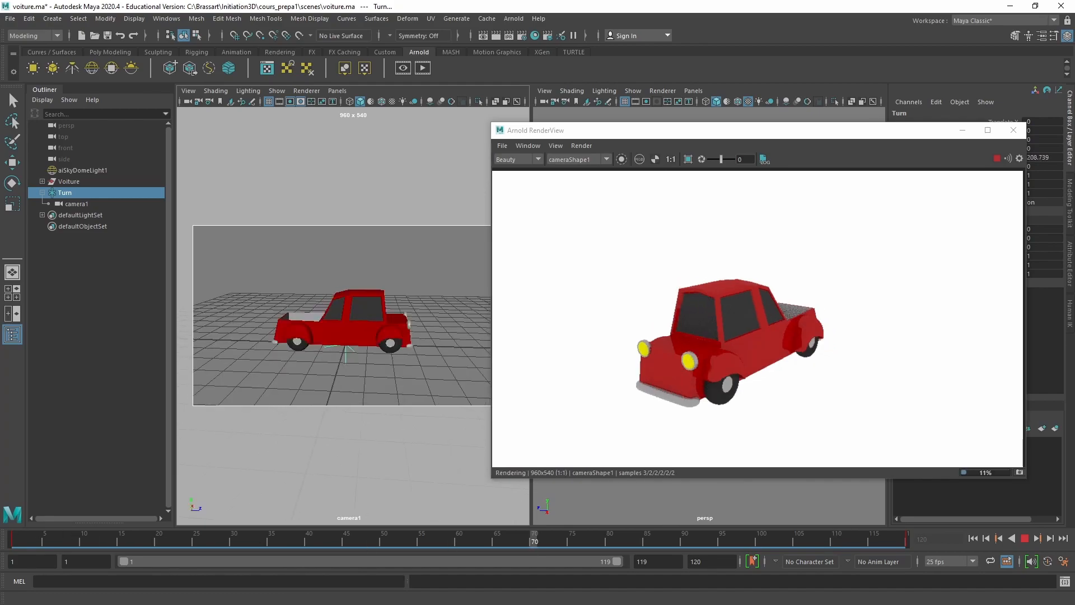
mouse_move(14, 543)
left_mouse_down()
mouse_move(465, 576)
mouse_move(83, 543)
mouse_move(215, 545)
mouse_move(12, 550)
left_mouse_up()
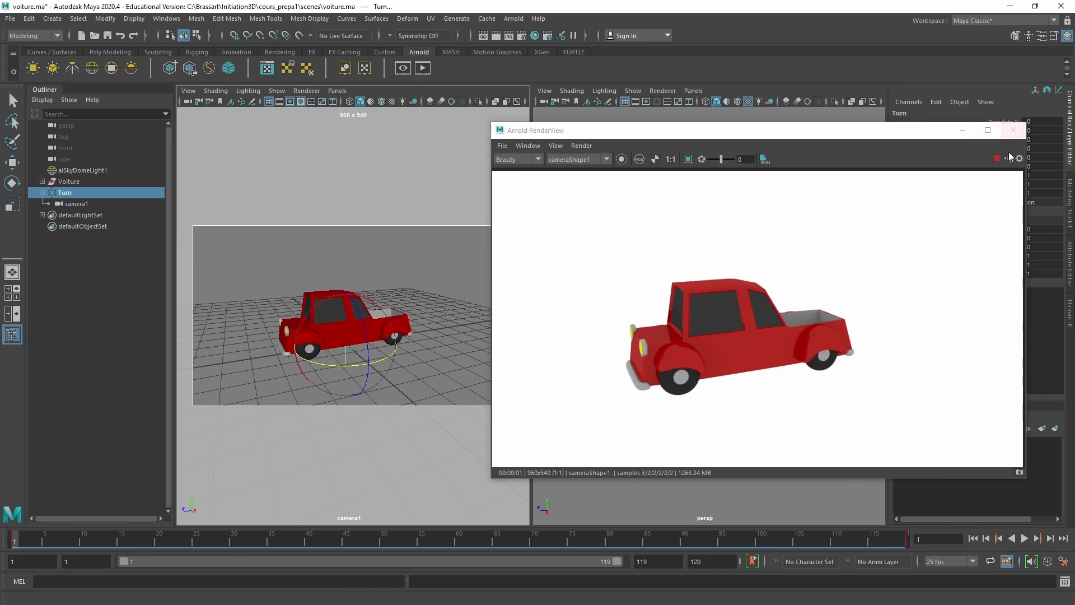
left_click(1013, 130)
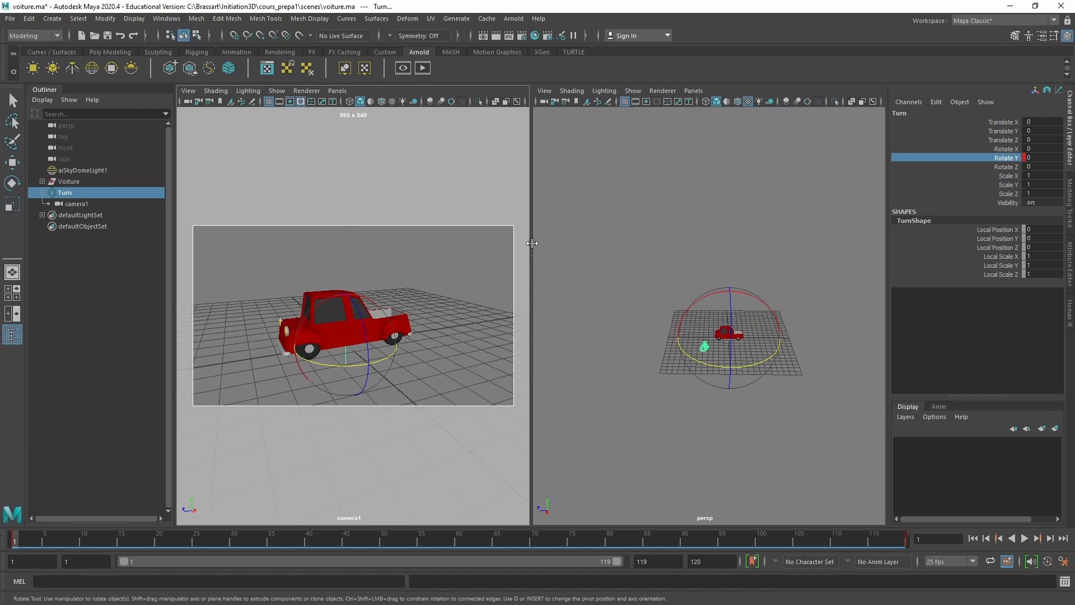
Save the scene under the new name voiture_turn.ma in the project's scenes folder.
left_click(8, 19)
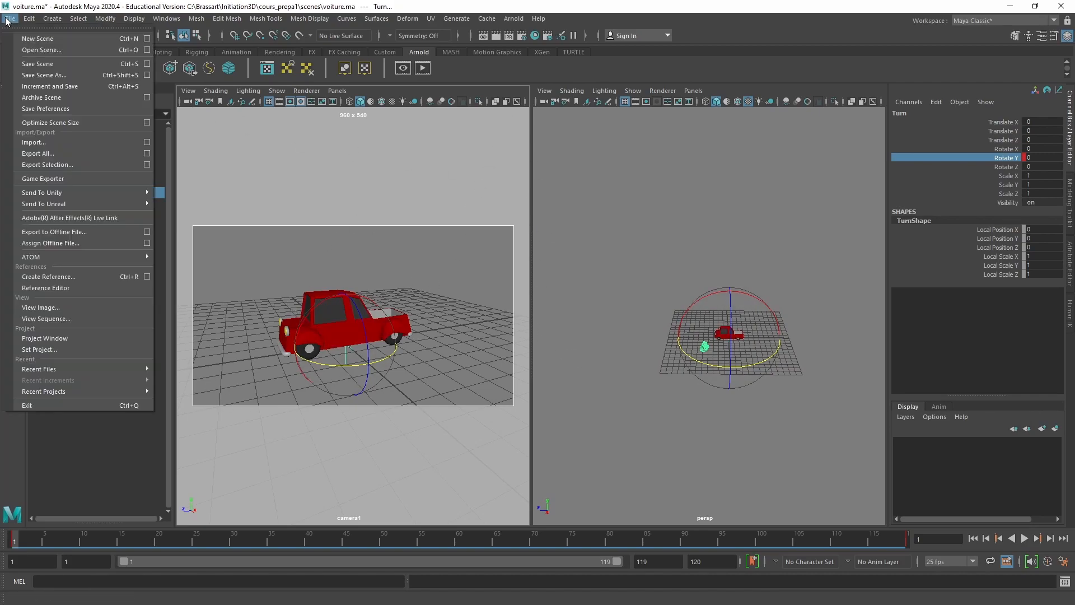
left_click(42, 77)
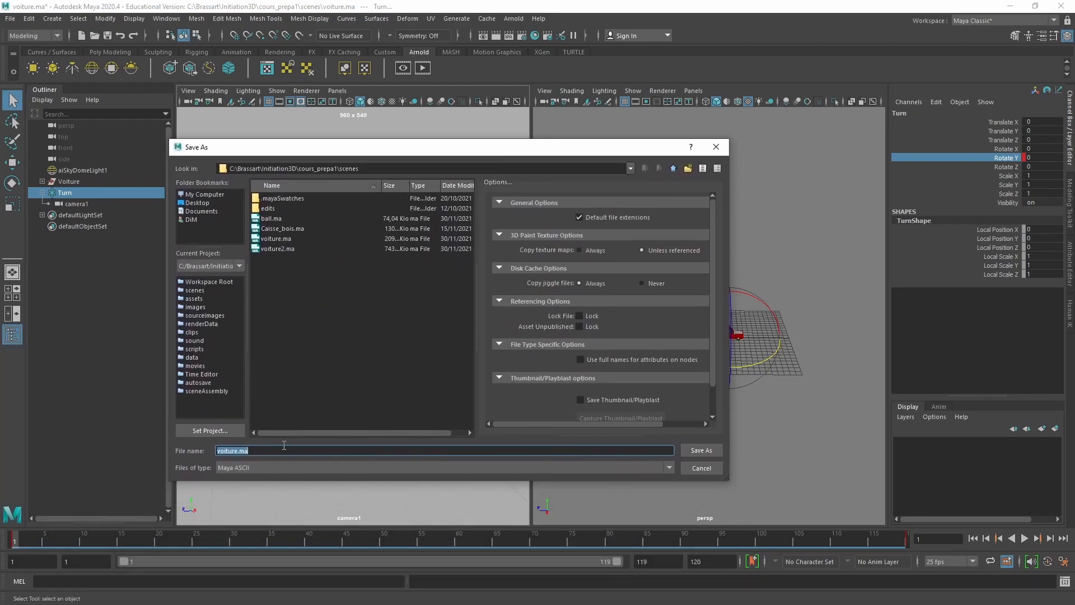
left_click(237, 450)
key("Return")
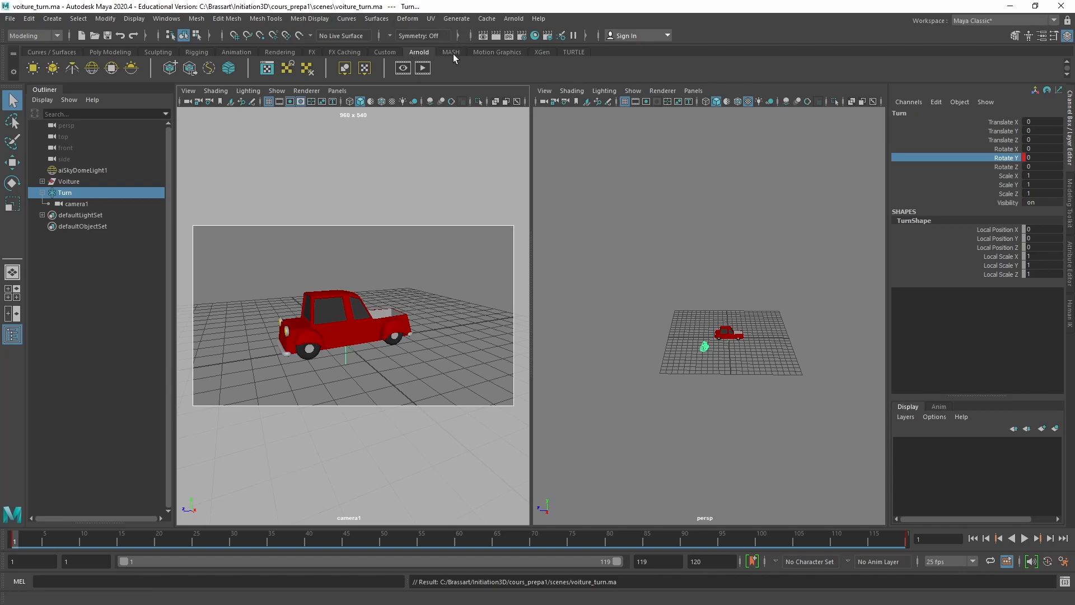
Set the output image format to jpeg in the Render Settings.
left_click(515, 34)
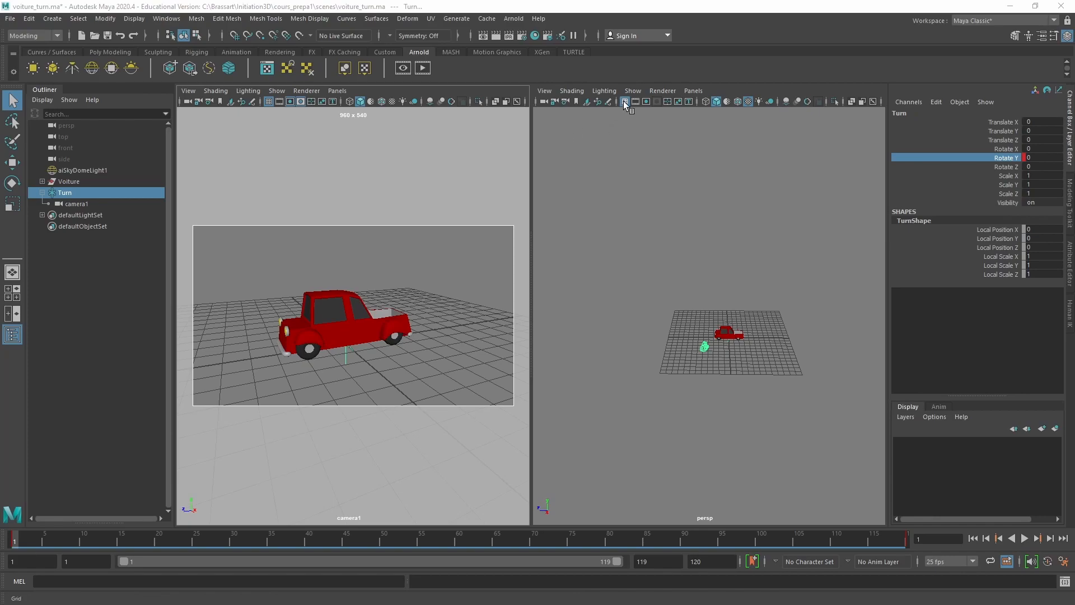
left_click(521, 36)
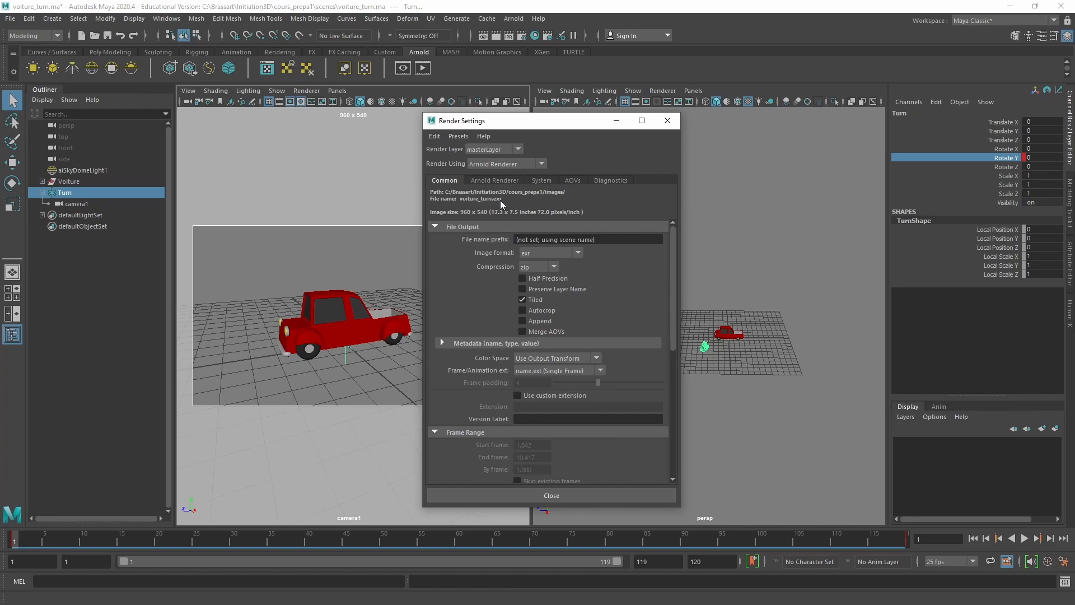
left_click(577, 253)
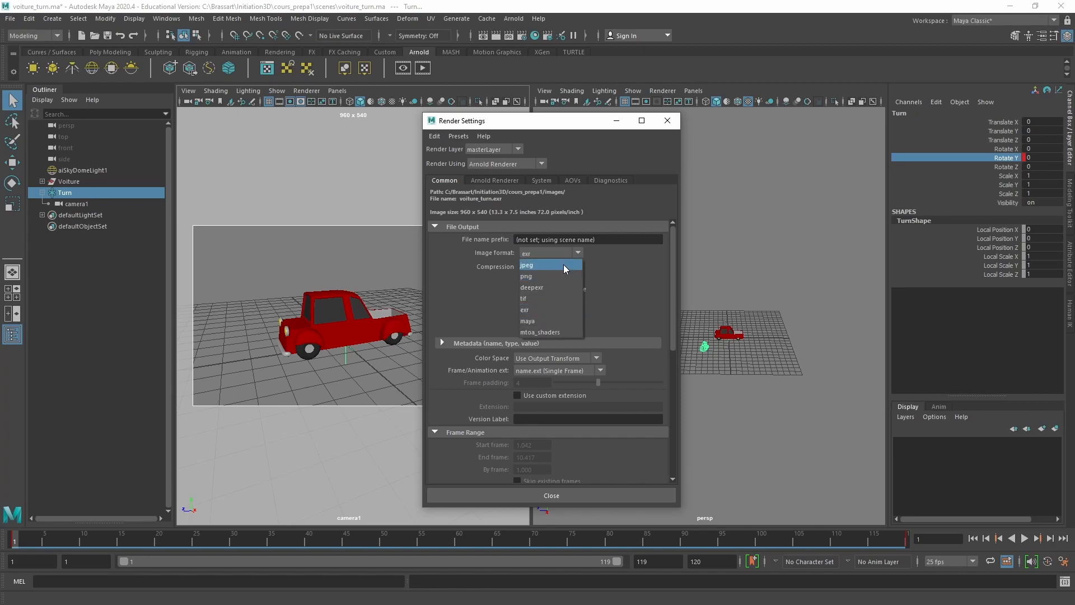
left_click(564, 265)
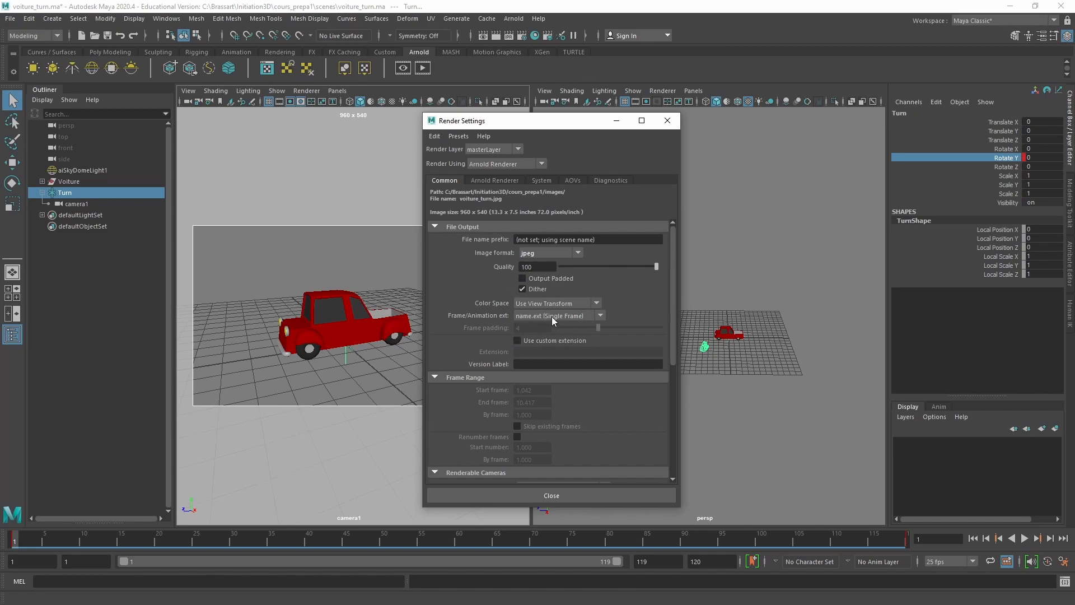
Set the render output's frame/animation naming to name_#.ext, so the images are written as a numbered sequence.
left_click(599, 316)
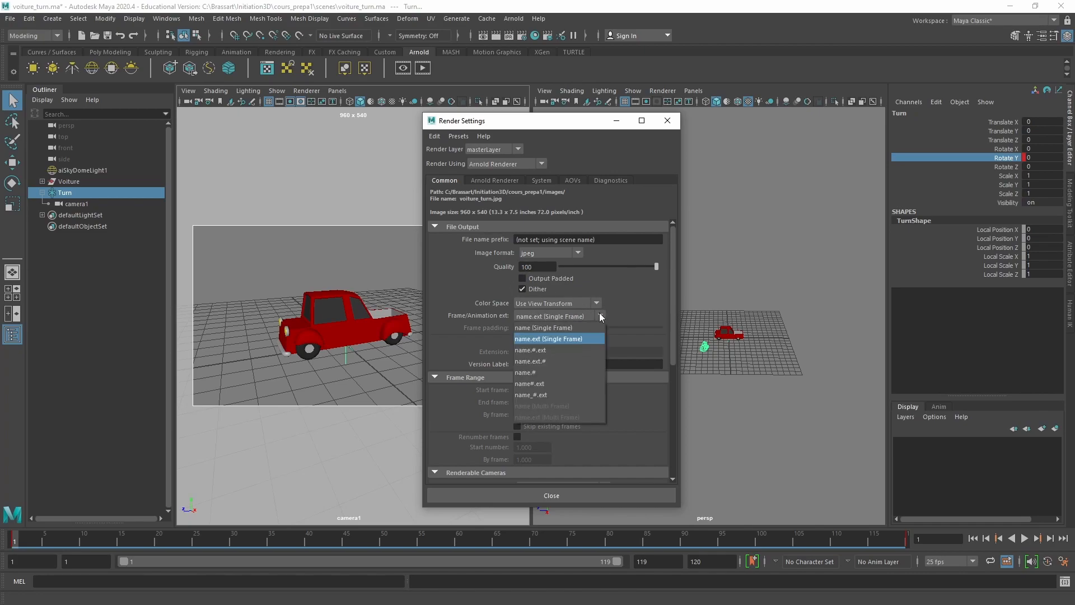
left_click(536, 395)
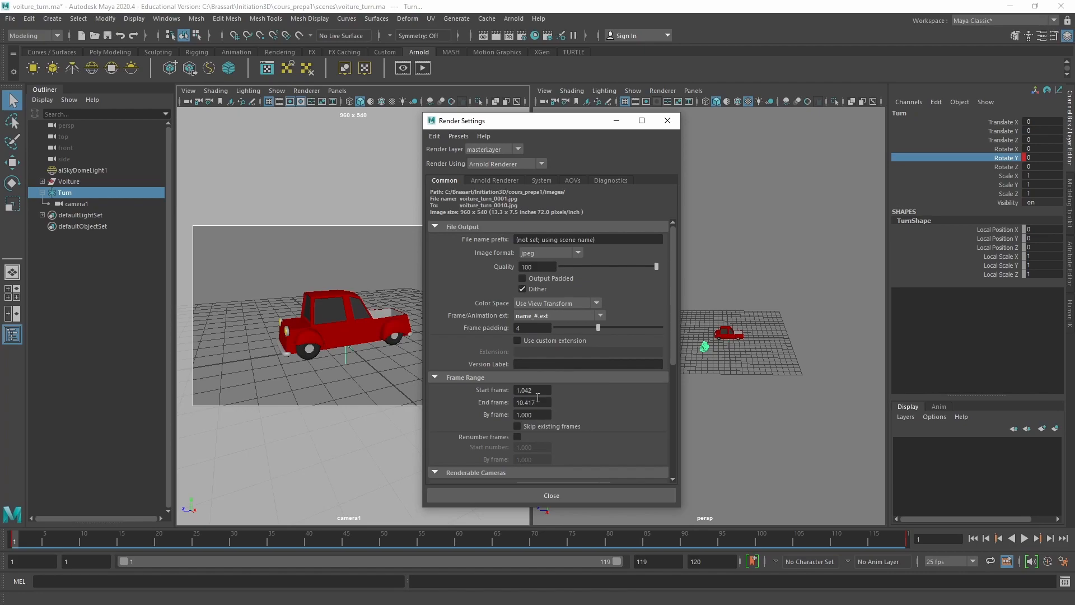
left_click_drag(520, 327, 509, 328)
Set the render frame range to start at frame 1 and end at frame 119.
left_click(527, 392)
type("1")
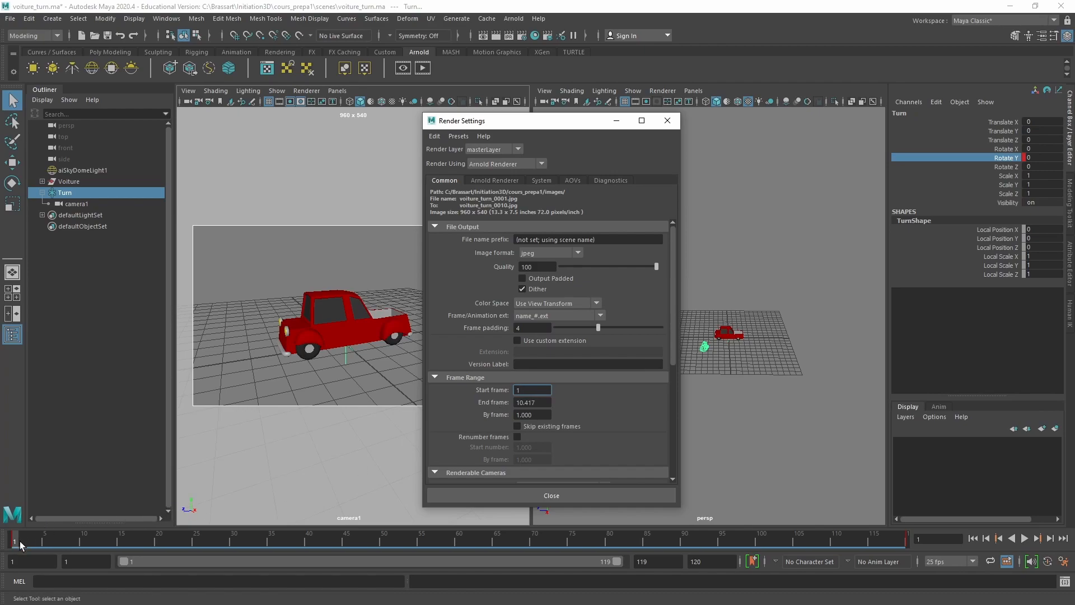
left_click(547, 402)
type("119")
left_click(549, 413)
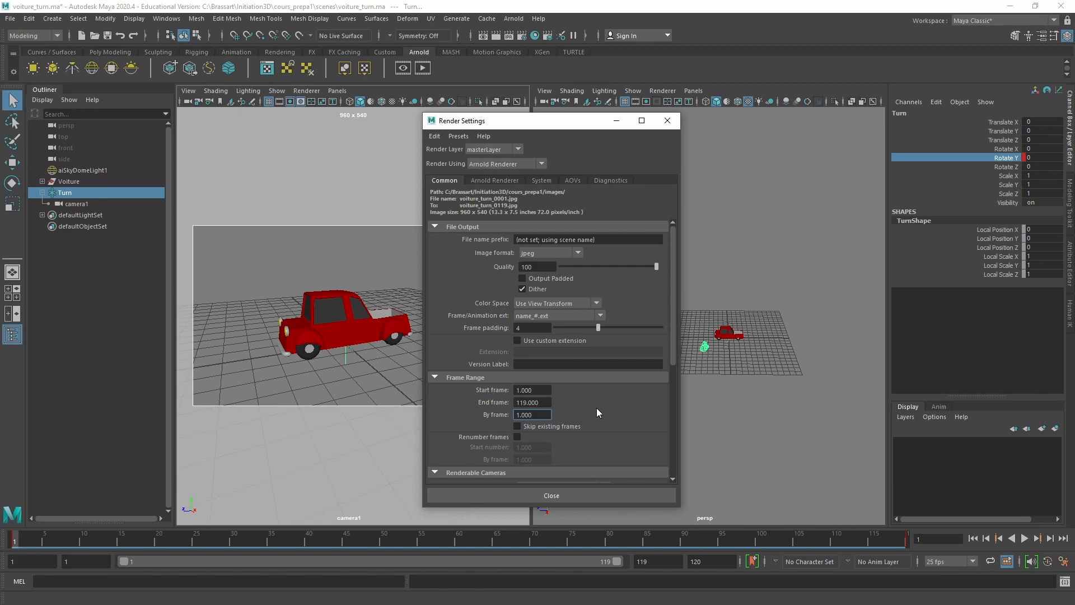
Set the image size preset to HD_1080 and the renderable camera to camera1.
scroll(596, 407, "down", 5)
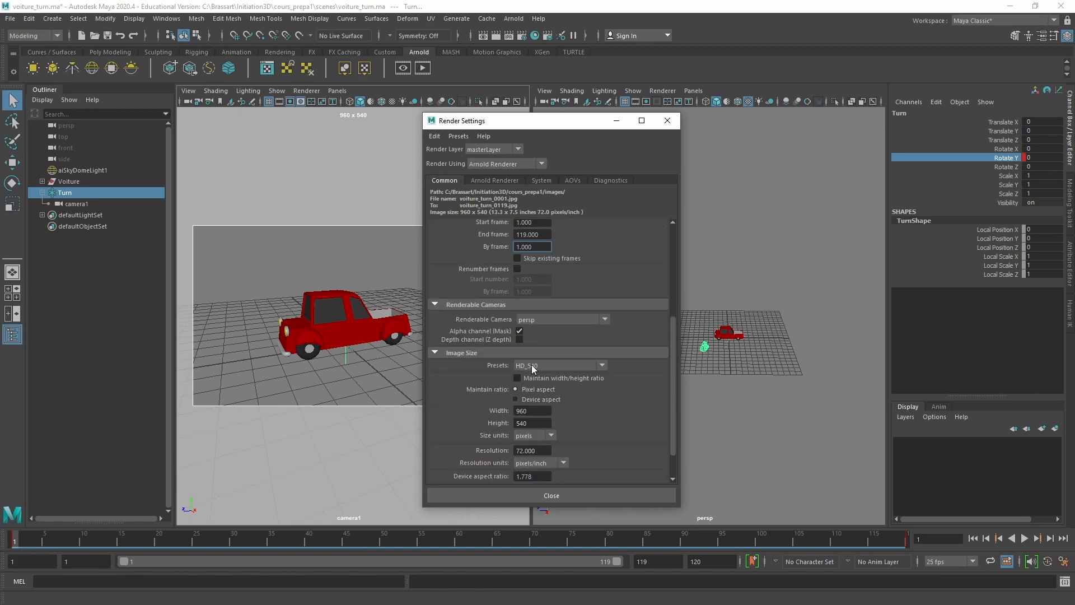
left_click(533, 367)
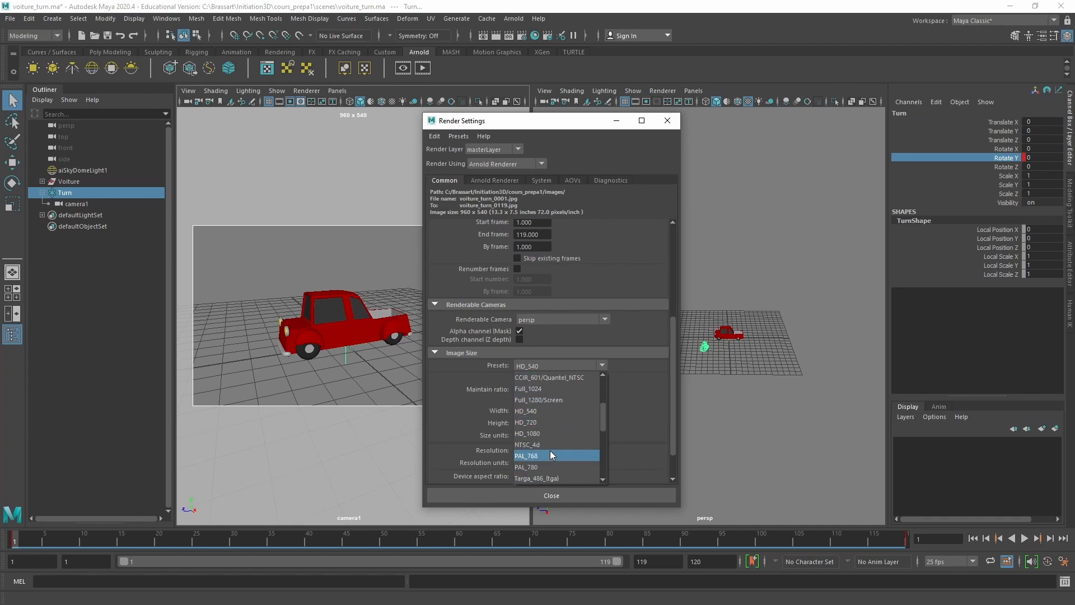
left_click(548, 435)
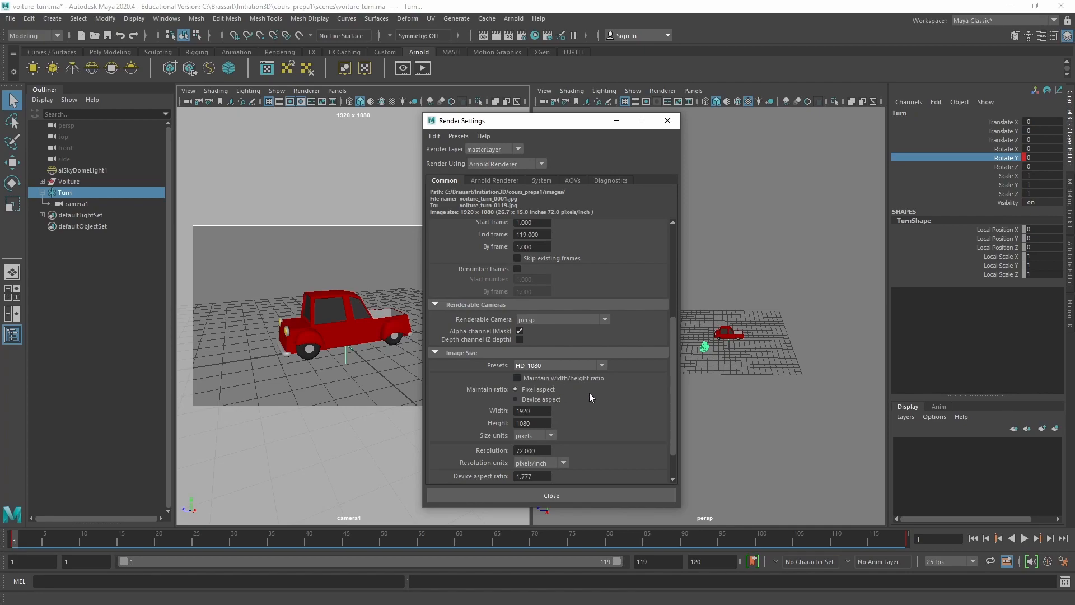
left_click(530, 320)
left_click(546, 346)
scroll(590, 321, "up", 5)
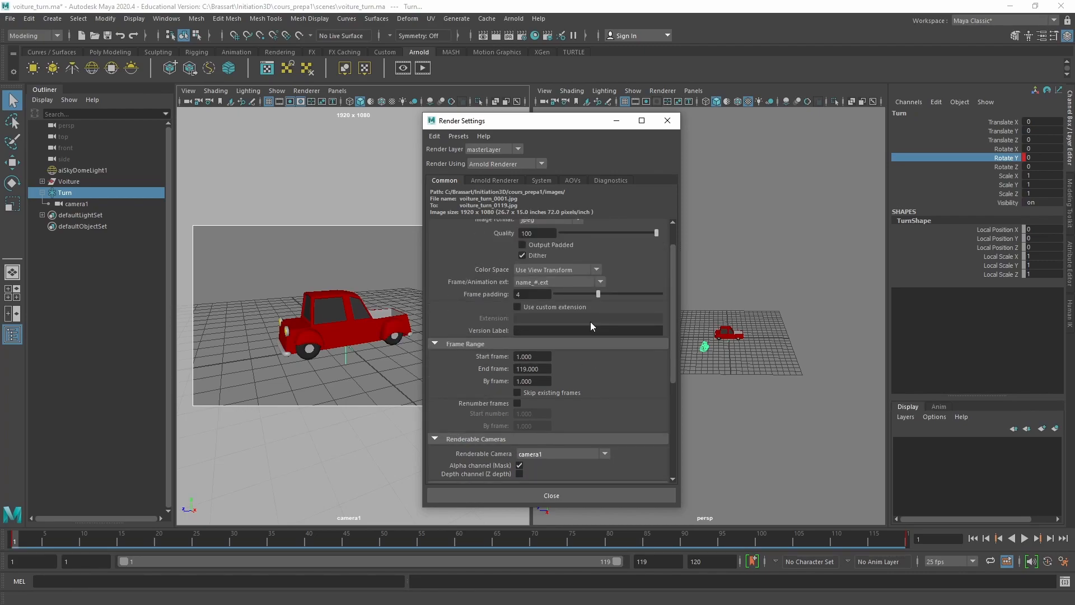
Review the common render settings, close them and save the scene.
scroll(591, 322, "down", 5)
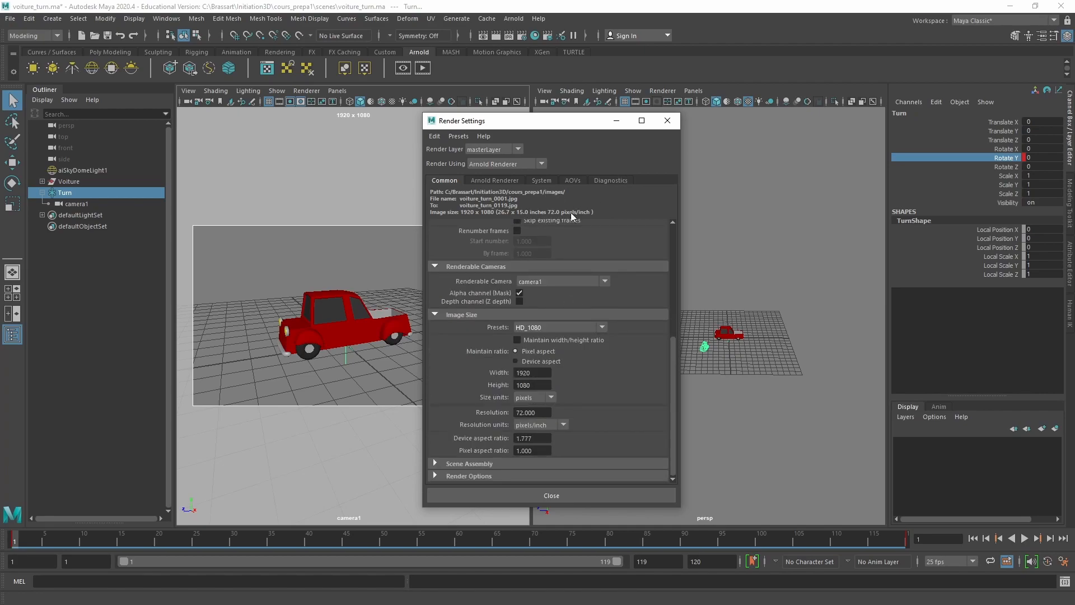
scroll(490, 305, "up", 5)
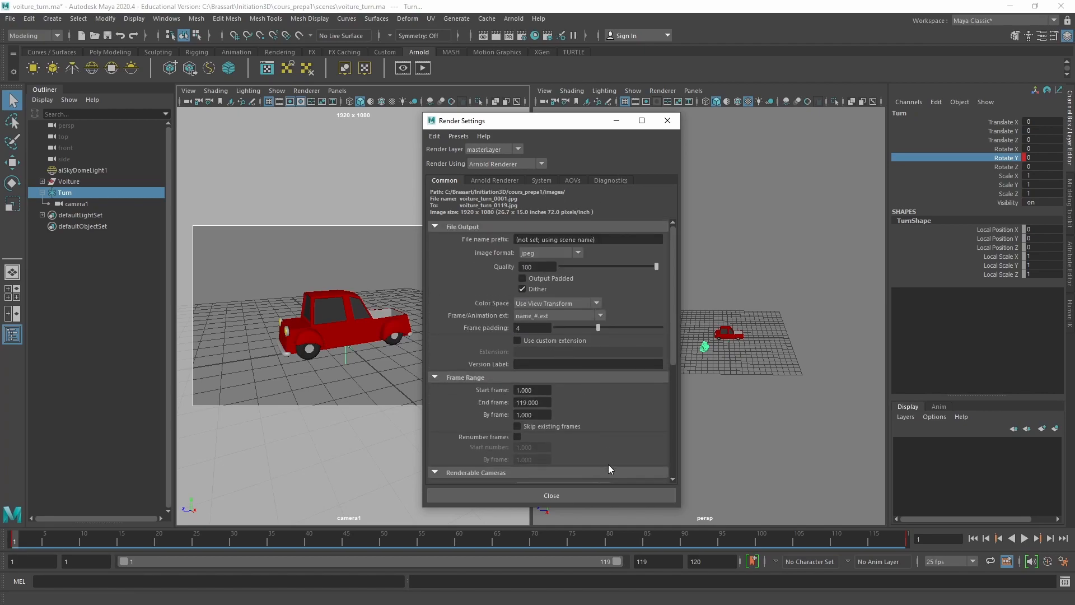
left_click(564, 492)
left_click(10, 18)
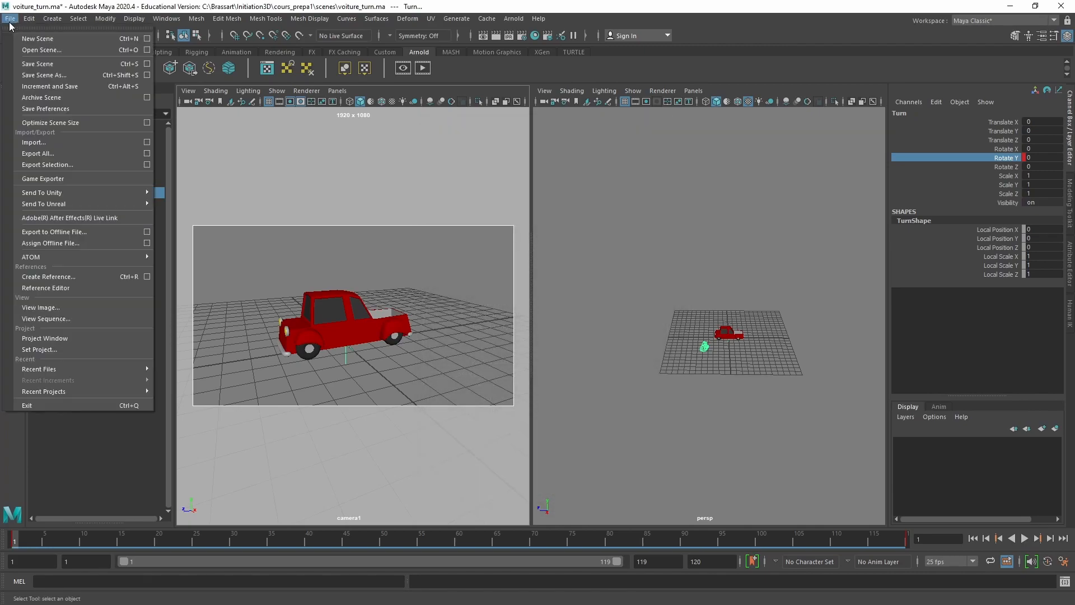
left_click(34, 69)
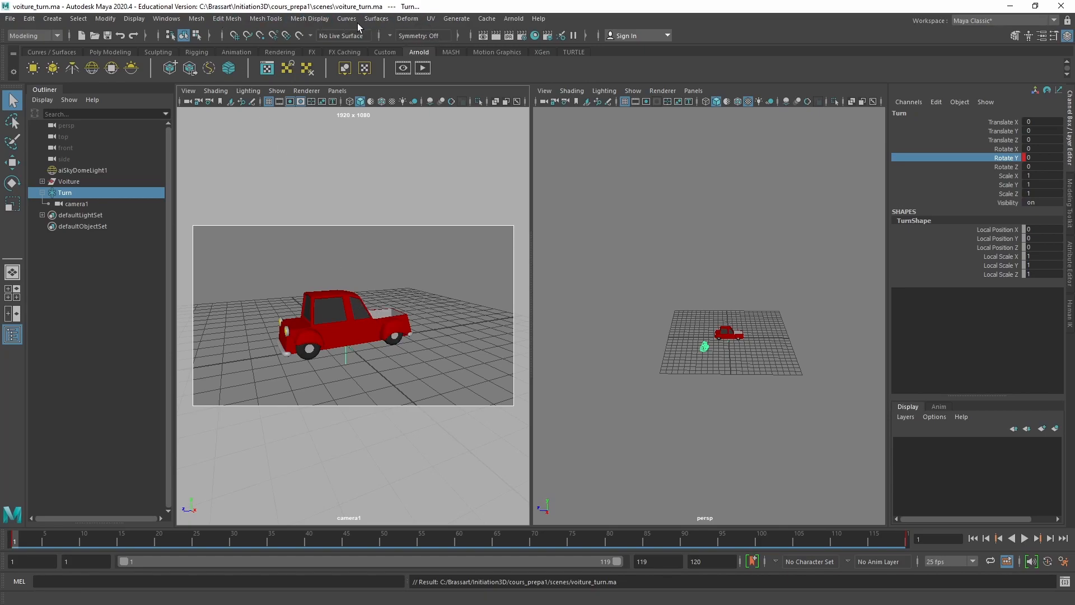
Switch to the Rendering menu set and render the sequence from camera1, with the Render Sequence options window moved higher up.
left_click(58, 37)
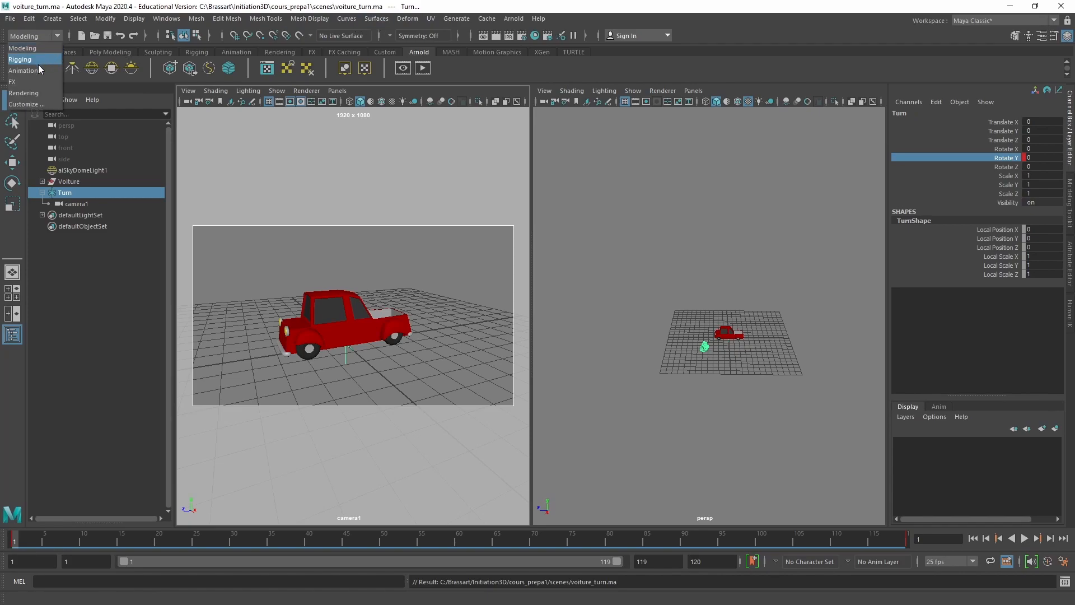
left_click(34, 91)
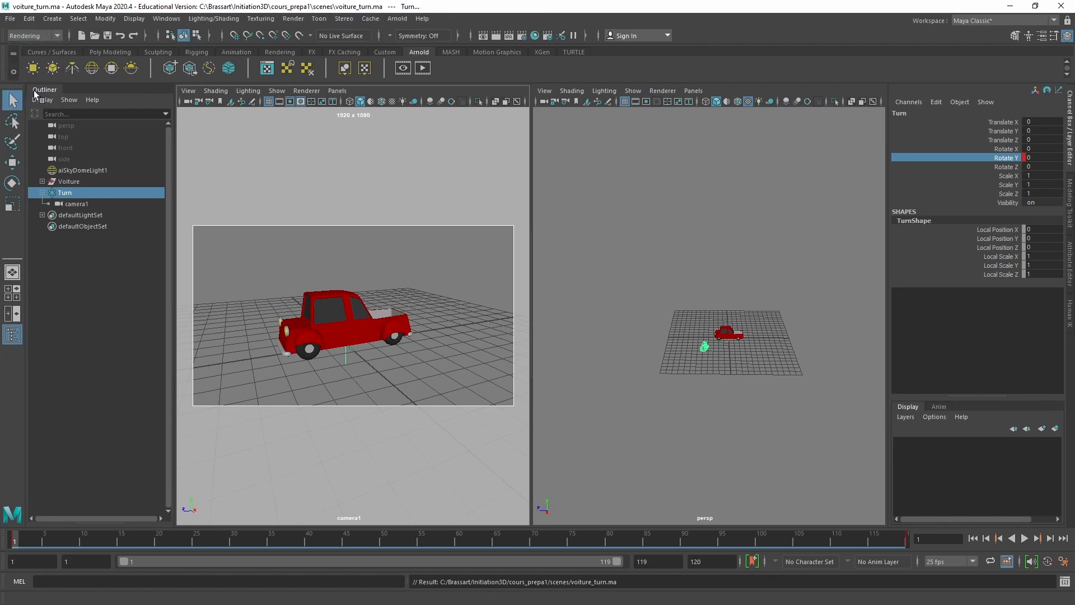
left_click(295, 20)
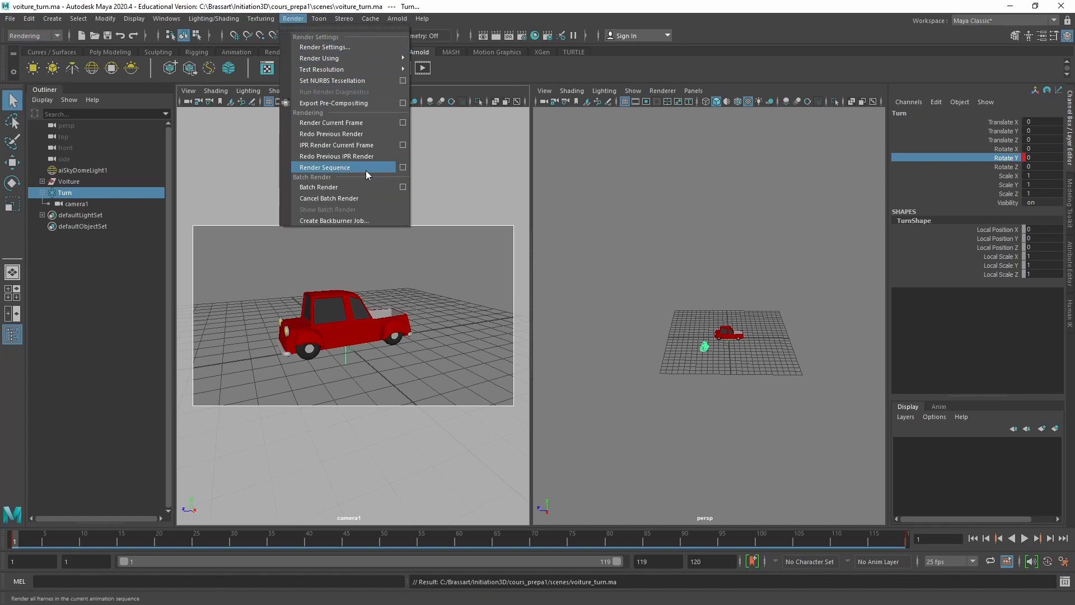
left_click(403, 168)
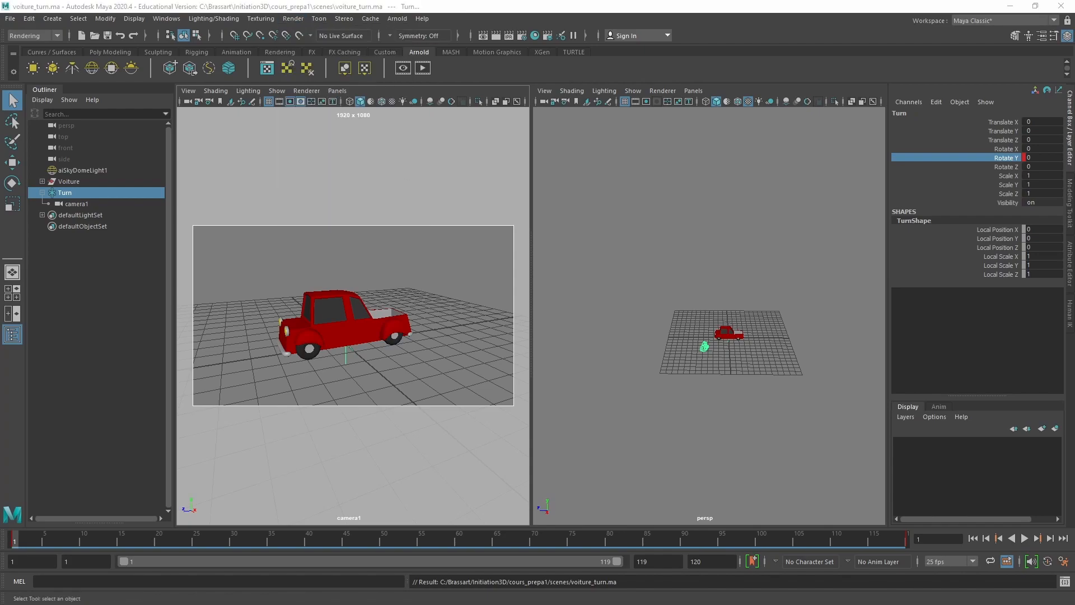
left_click_drag(436, 283, 533, 189)
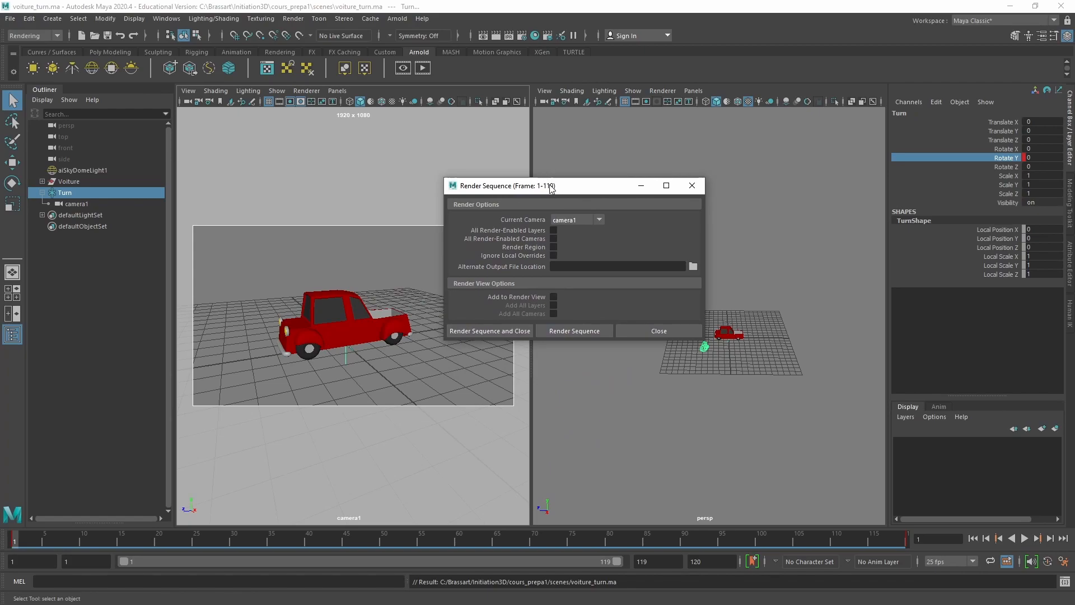
left_click_drag(552, 187, 534, 109)
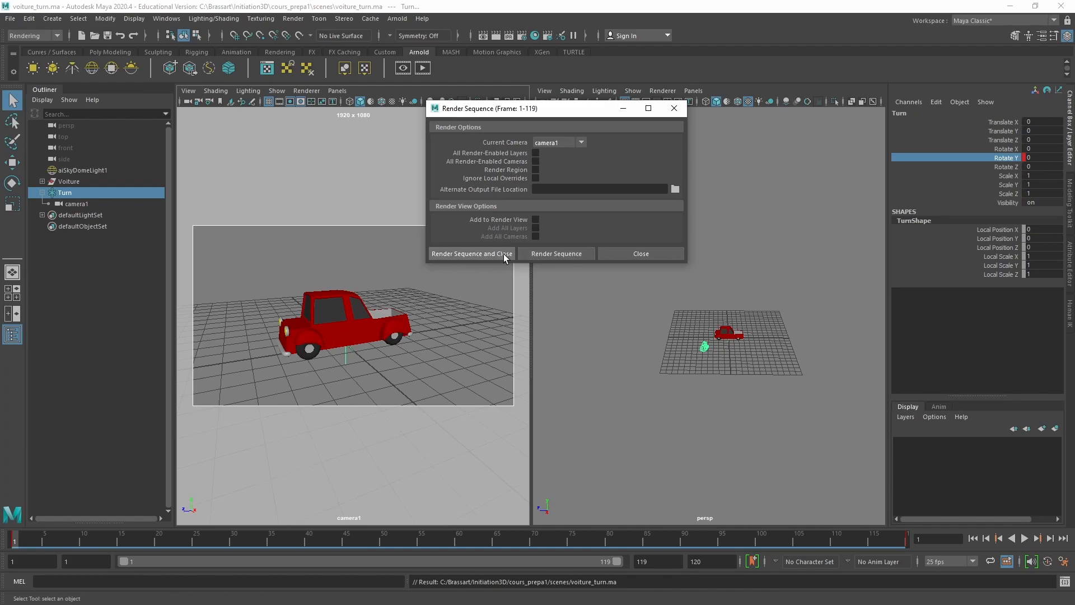
left_click(543, 255)
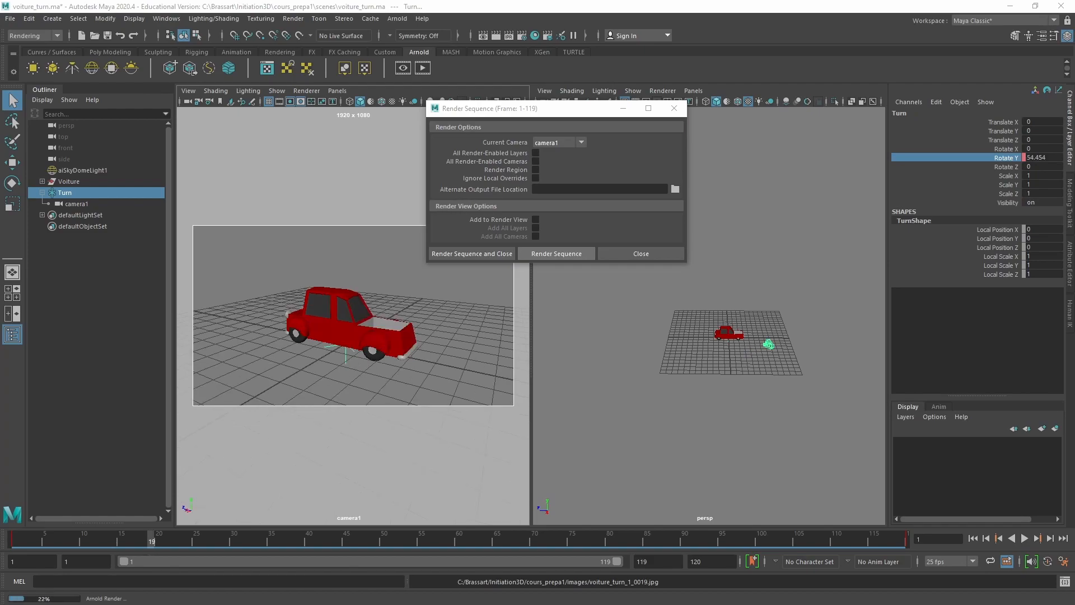
Switch to File Explorer and open the images folder of the cours_prepa1 project to check the rendered jpegs.
left_click_drag(0, 187, 389, 79)
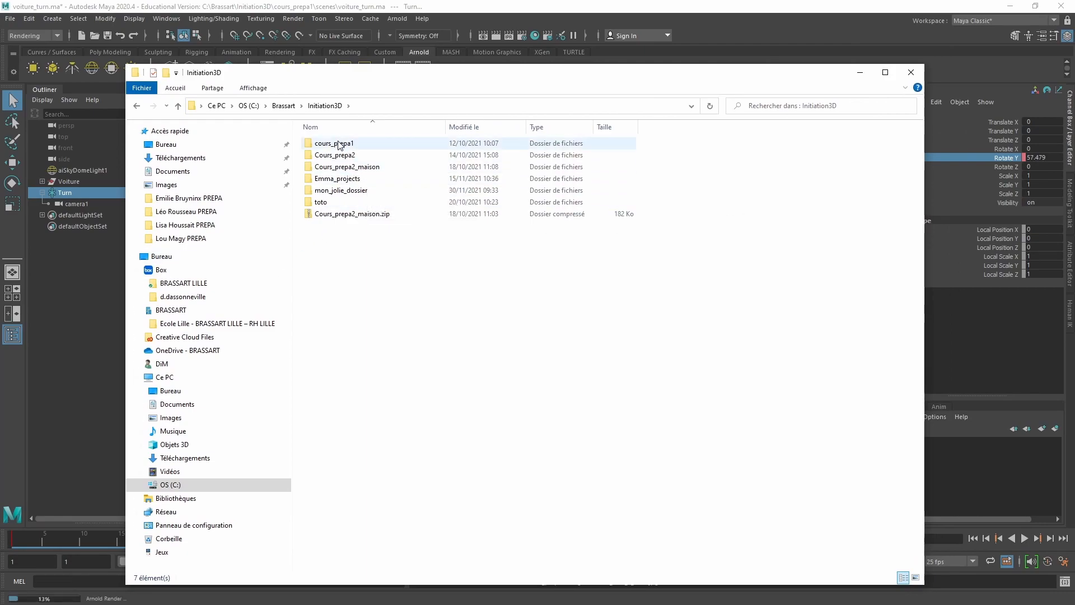
double_click(340, 145)
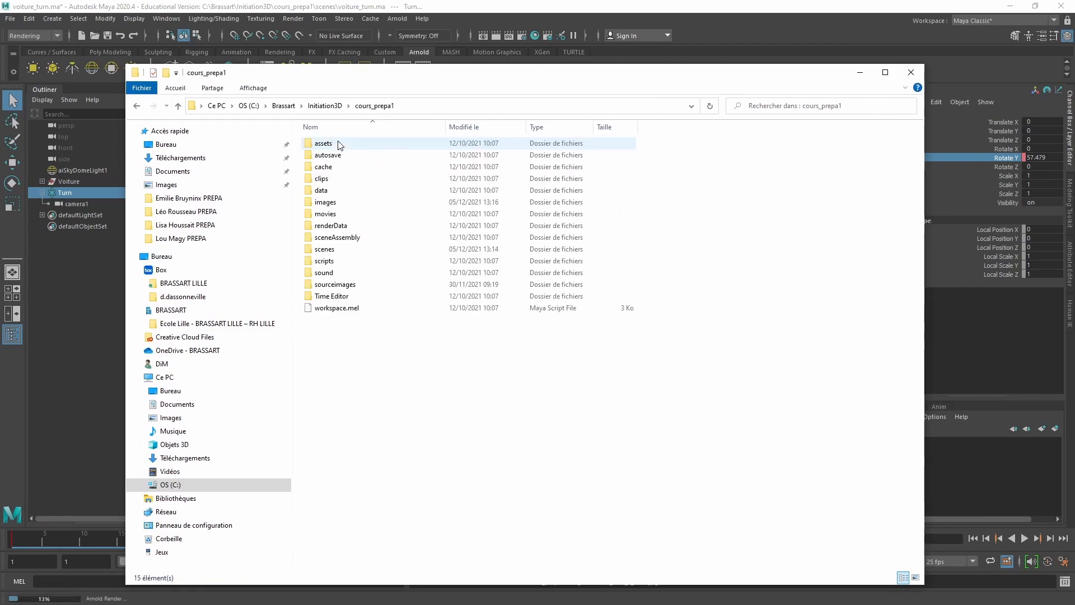
double_click(326, 202)
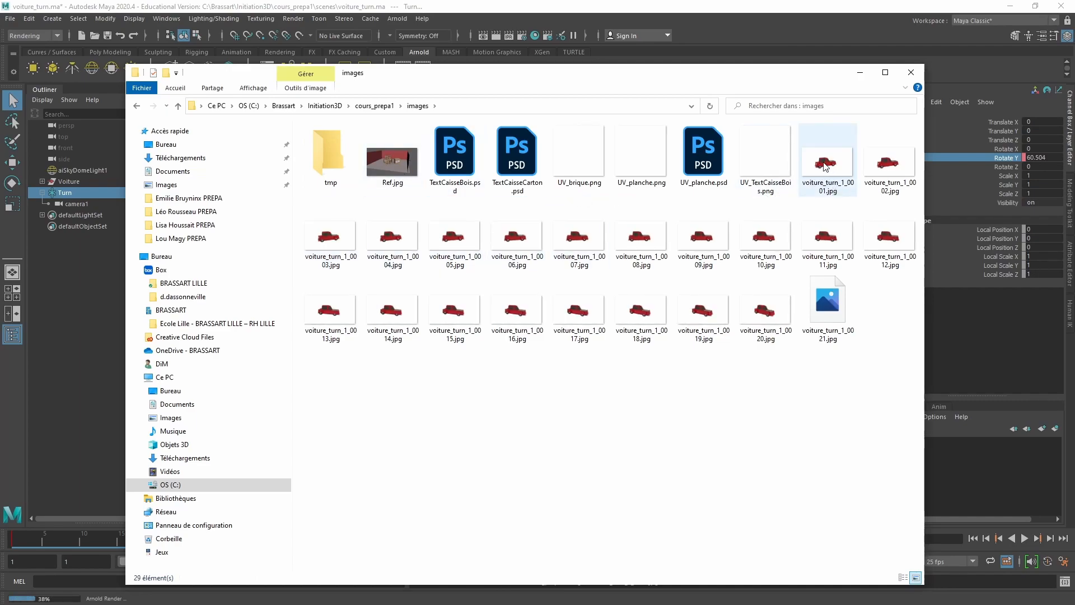
left_click(348, 246)
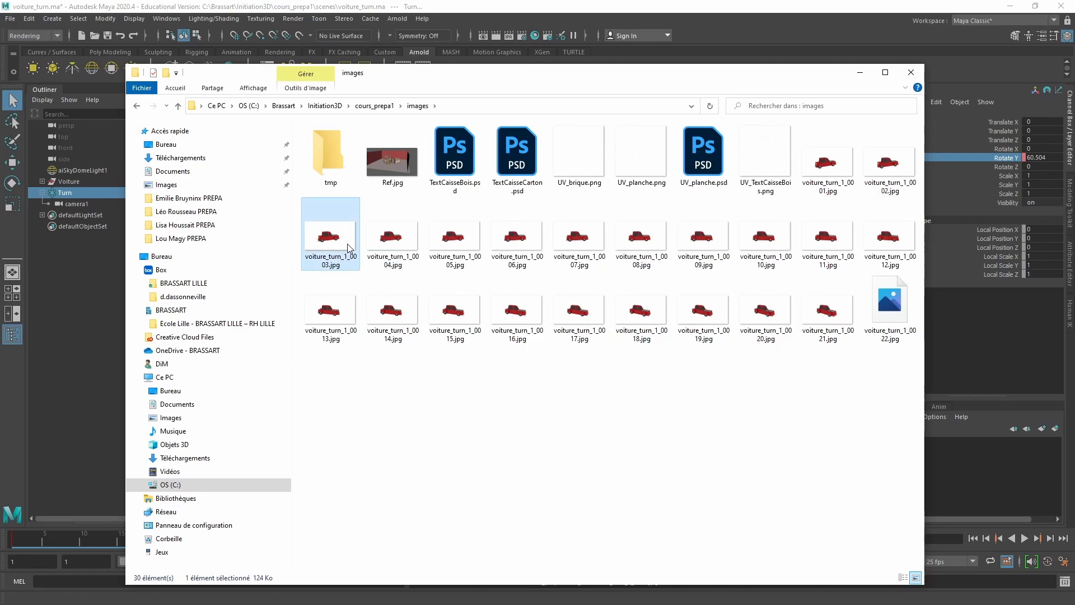
left_click(391, 240)
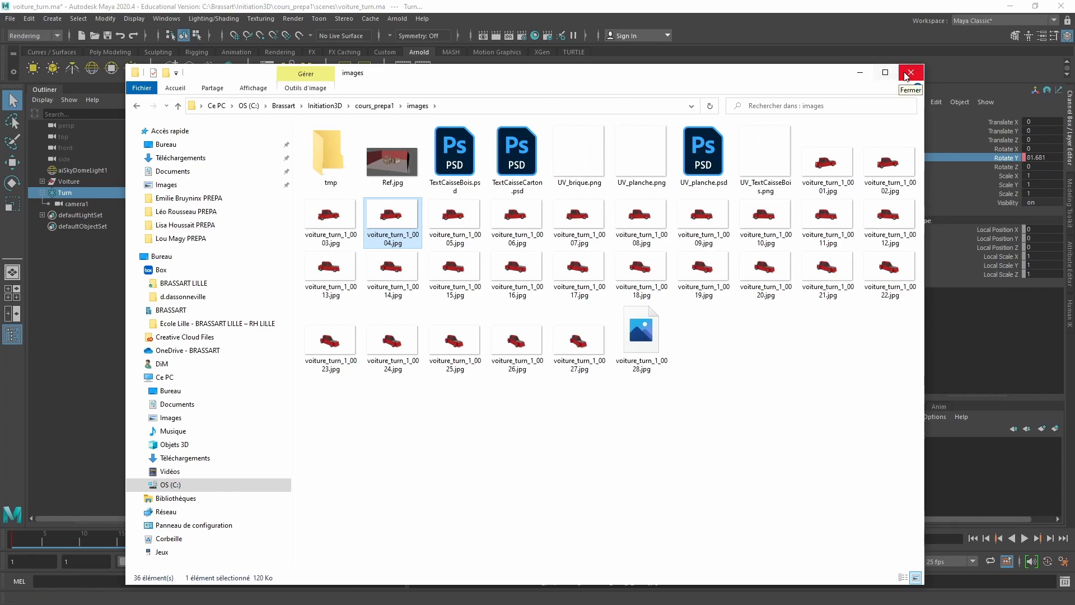
Narrow the File Explorer window and its navigation pane, and move the window aside to uncover the perspective view.
left_click_drag(925, 64, 557, 69)
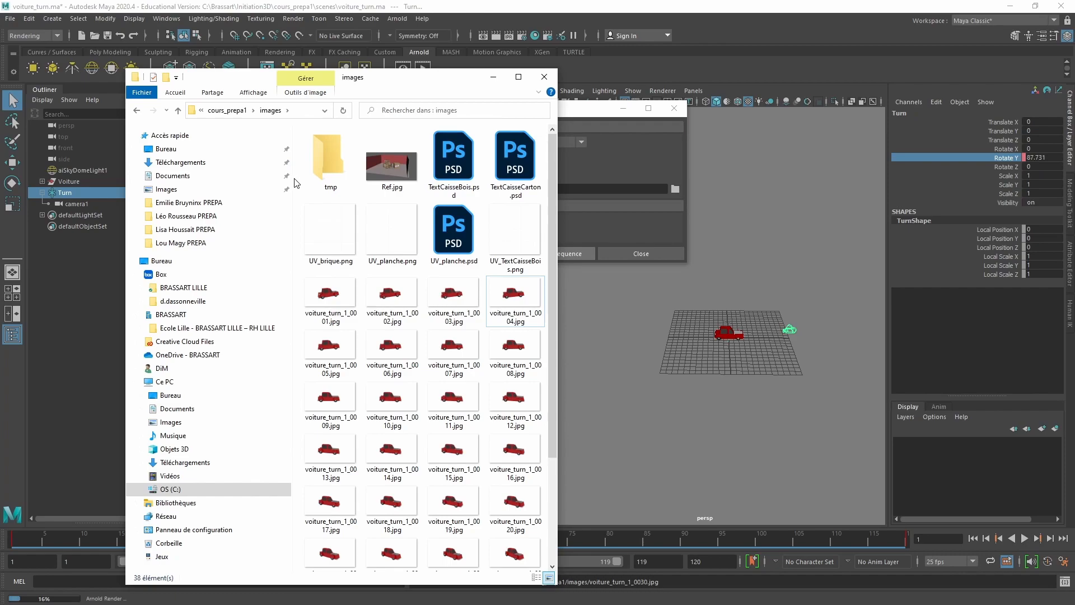
left_click_drag(293, 182, 147, 185)
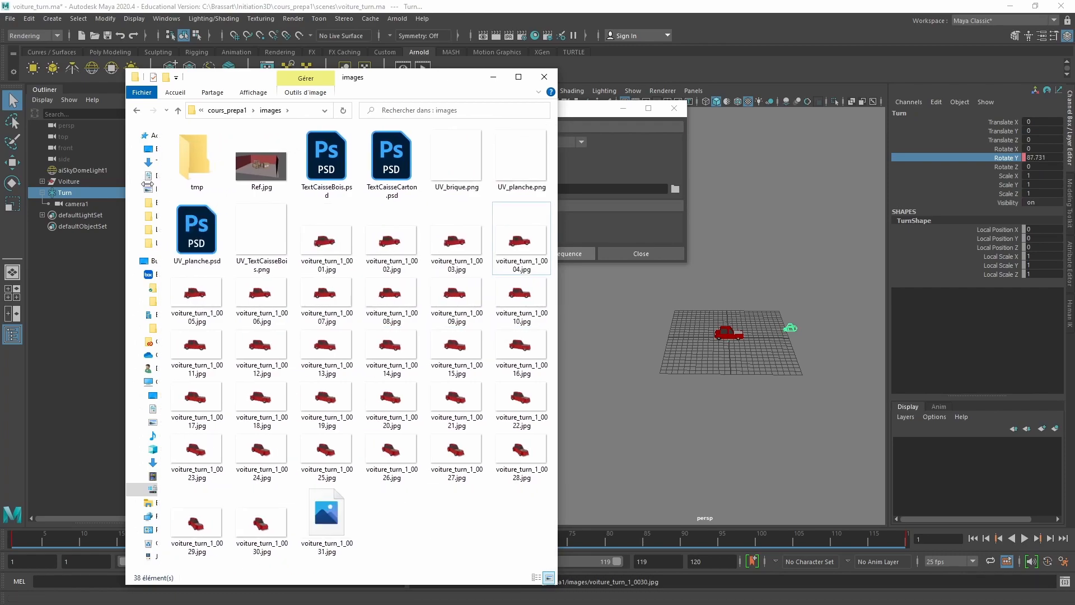
left_click_drag(418, 75, 321, 67)
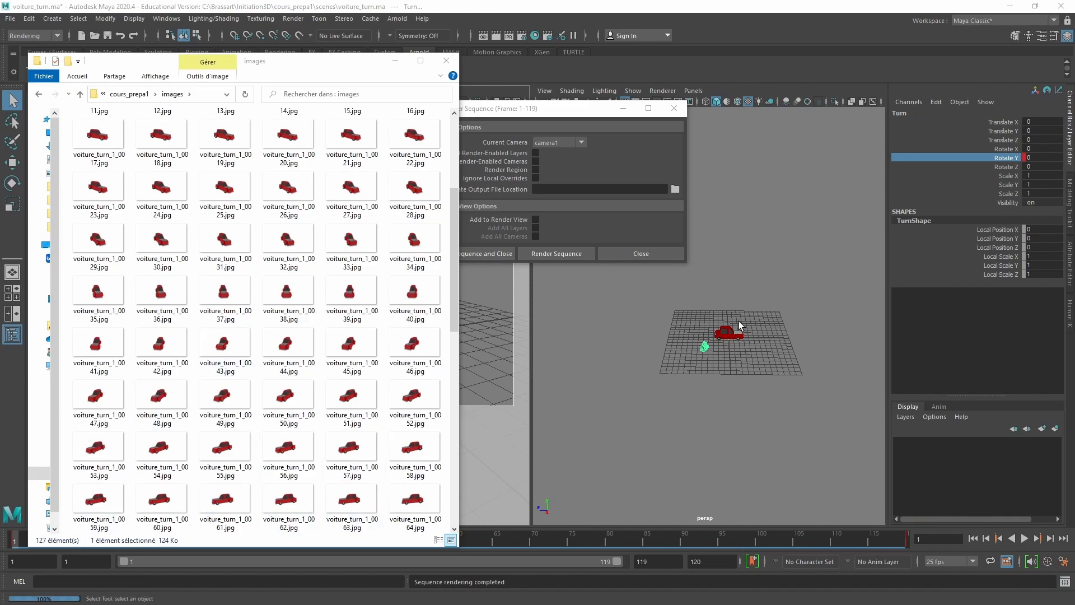
left_click(591, 112)
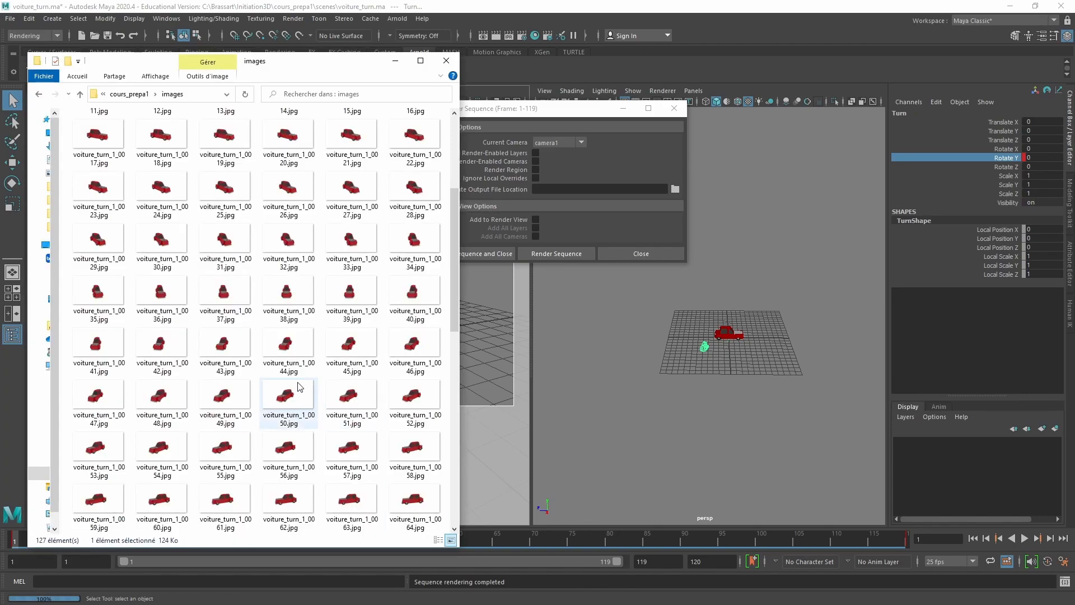
Look through the rendered images in the folder and open voiture_turn_1_0001.jpg in Photos.
scroll(285, 370, "up", 10)
scroll(284, 368, "down", 10)
scroll(284, 368, "up", 10)
scroll(284, 368, "down", 2)
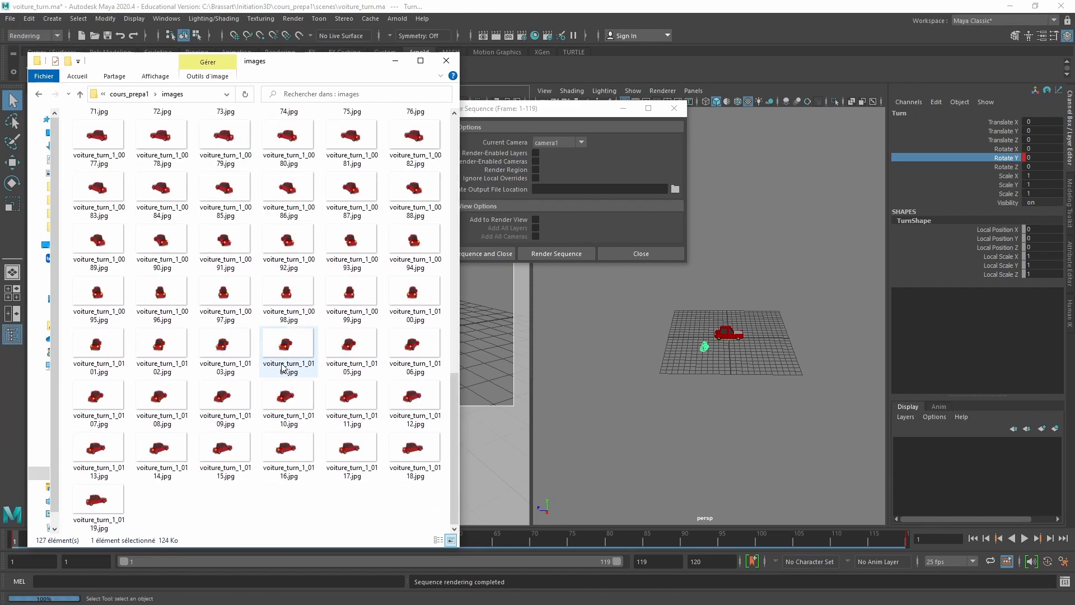
scroll(284, 368, "up", 2)
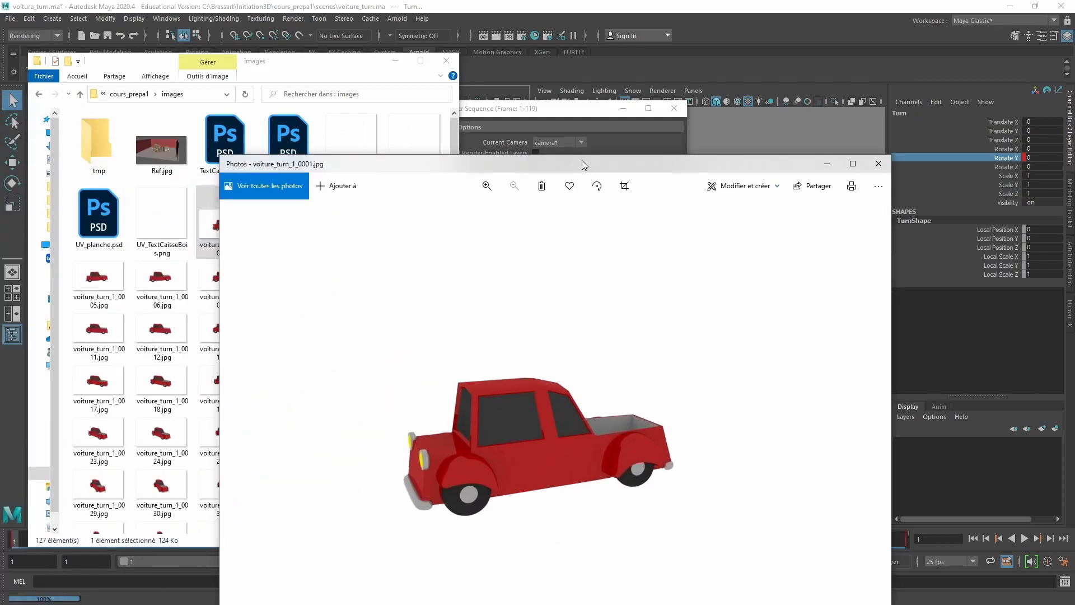
Flip forward through the rendered turntable frames in Photos up to voiture_turn_1_0119.jpg, with the viewer window moved fully into view.
key("Right")
key("Right")
key("Right")
key("Right")
key("Right")
key("Right")
key("Right")
key("Right")
key("Right")
key("Right")
key("Right")
key("Right")
key("Right")
key("Right")
key("Right")
key("Right")
key("Right")
key("Right")
key("Right")
key("Right")
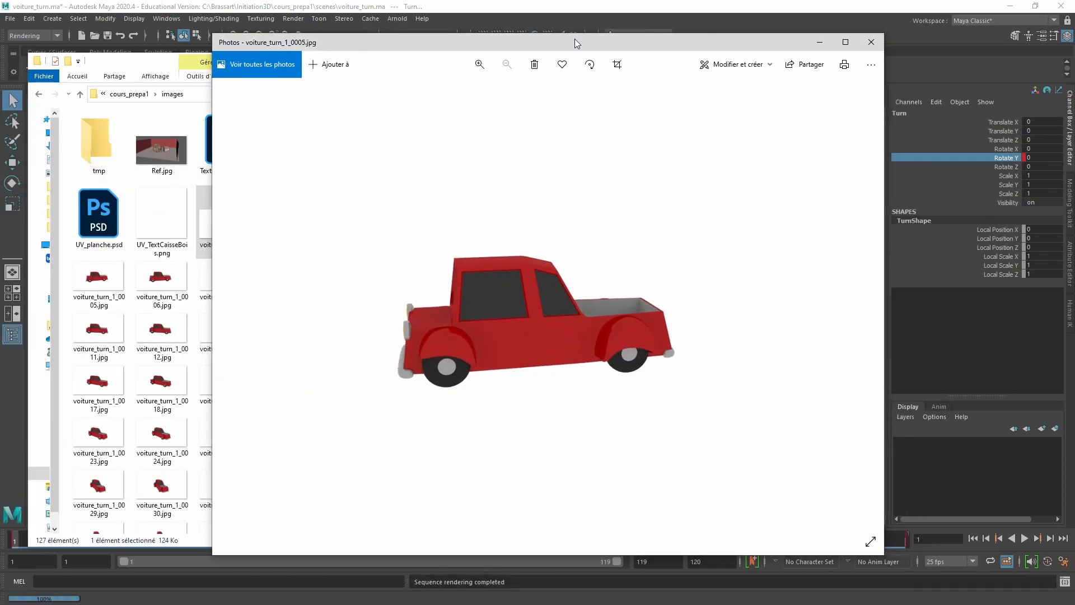
key("Right")
key("Right")
key("Right")
key("Right")
key("Right")
key("Right")
key("Right")
key("Right")
key("Right")
key("Right")
key("Right")
key("Right")
key("Right")
key("Right")
key("Right")
key("Right")
key("Right")
key("Right")
key("Right")
key("Right")
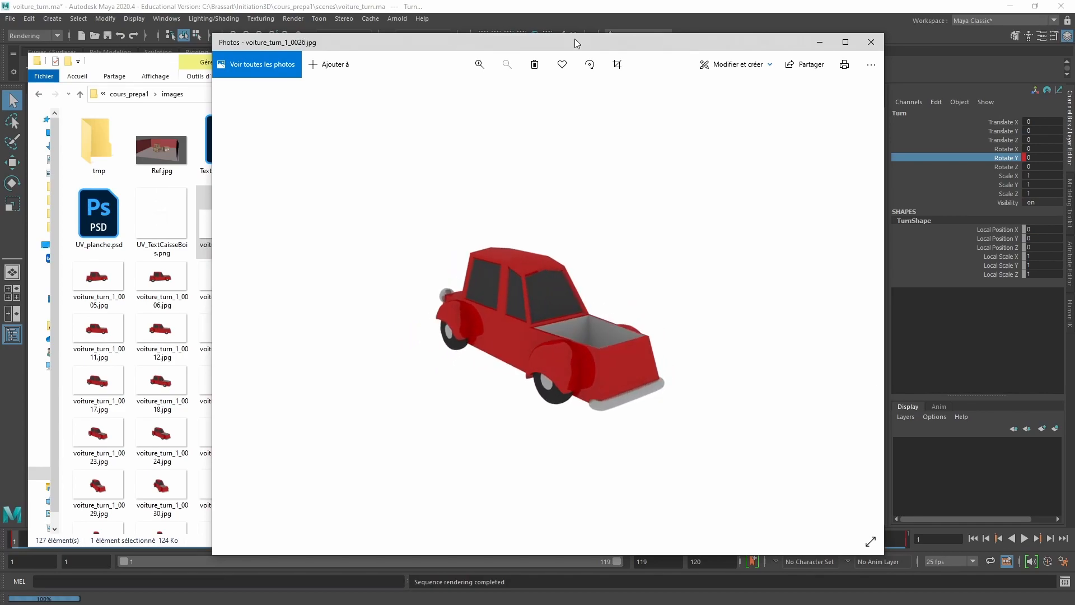
key("Right")
key("Right")
key("Right")
key("Right")
key("Right")
key("Right")
key("Right")
key("Right")
key("Right")
key("Right")
key("Right")
key("Right")
key("Right")
key("Right")
key("Right")
key("Right")
key("Right")
key("Right")
key("Right")
key("Right")
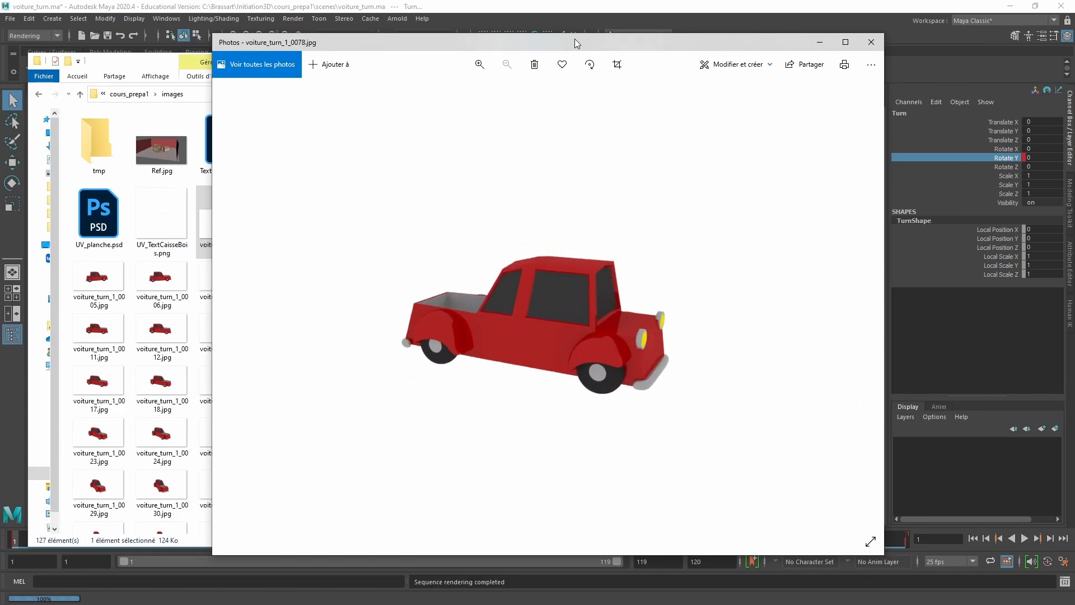
key("Right")
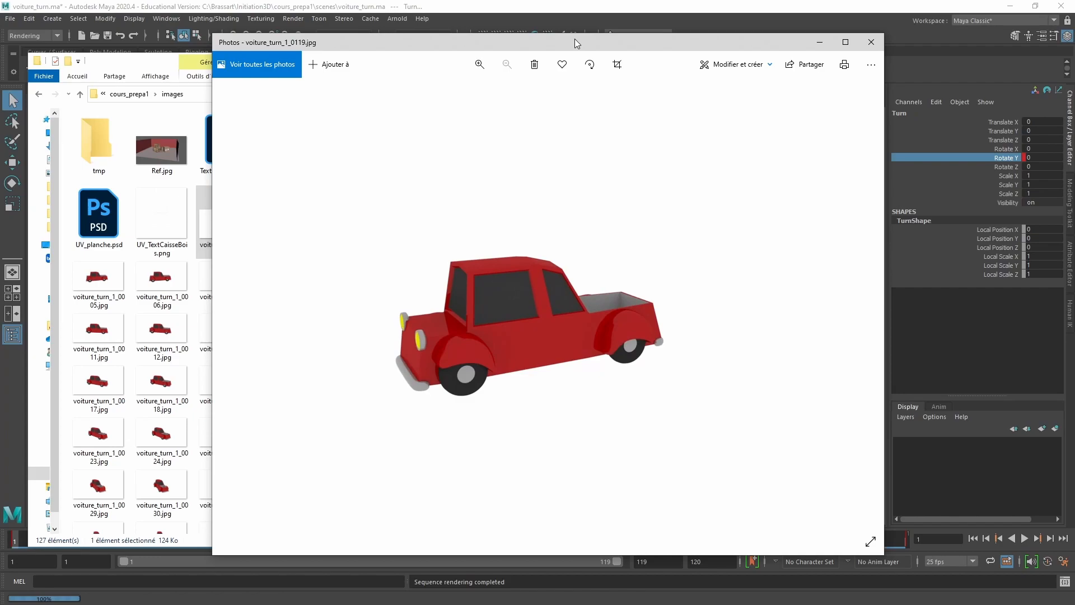
Flip backward through the rendered turntable frames, starting from the last image.
key("Left")
key("Left")
key("Left")
key("Left")
key("Left")
key("Left")
key("Left")
key("Left")
key("Left")
key("Left")
key("Left")
key("Left")
key("Left")
key("Left")
key("Left")
key("Left")
key("Left")
key("Left")
key("Left")
key("Left")
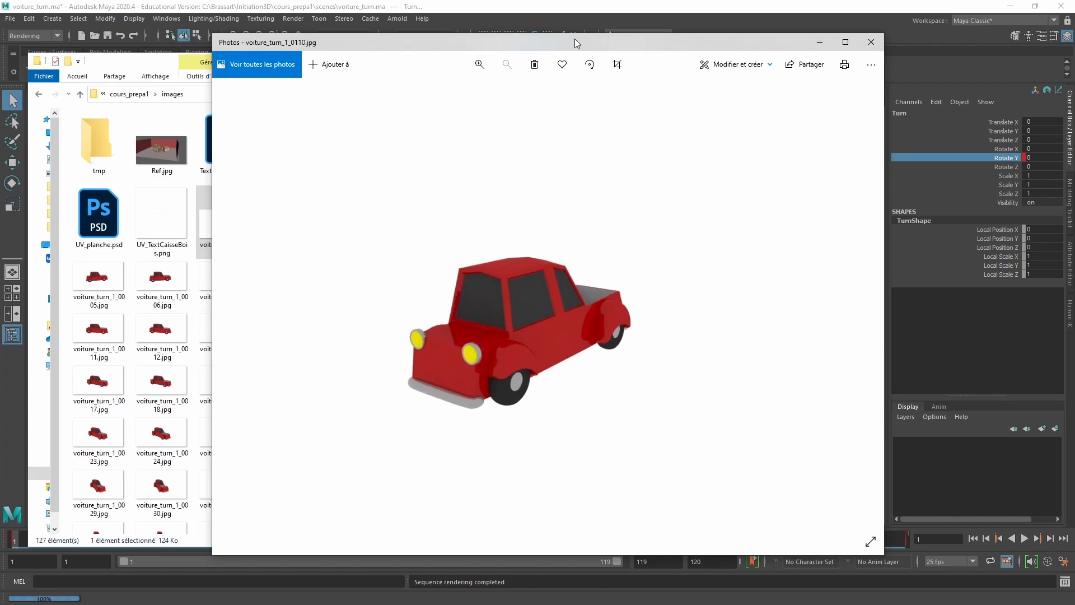
Flip backward through the remaining turntable frames in Photos, from voiture_turn_1_0110.jpg past the first frame to Ref.jpg.
key("Left")
key("Left")
key("Left")
key("Left")
key("Left")
key("Left")
key("Left")
key("Left")
key("Left")
key("Left")
key("Left")
key("Left")
key("Left")
key("Left")
key("Left")
key("Left")
key("Left")
key("Left")
key("Left")
key("Left")
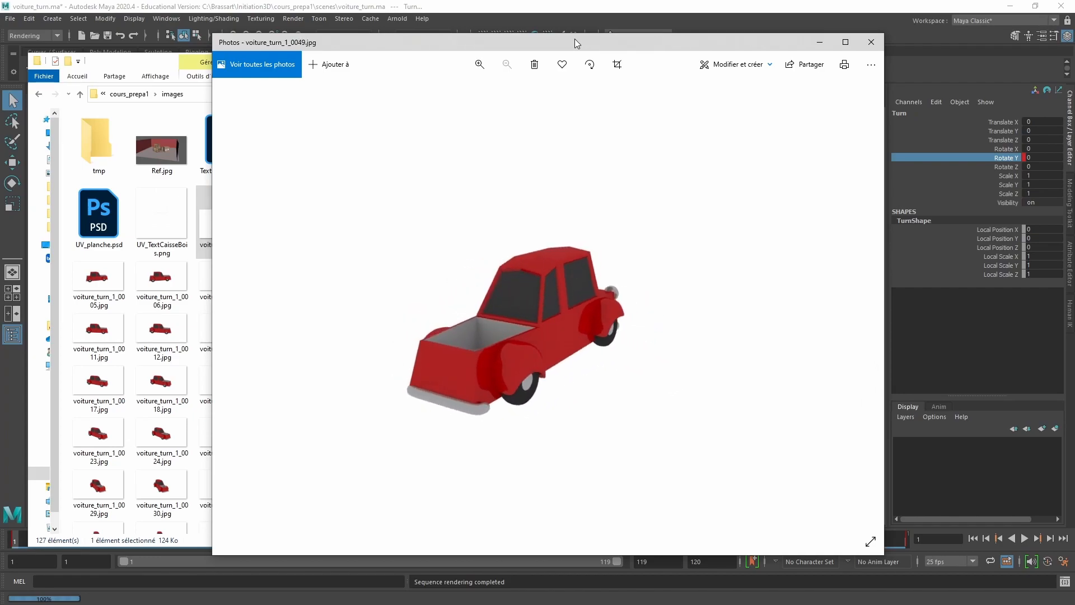
key("Left")
key("Left")
key("Left")
key("Left")
key("Left")
key("Left")
key("Left")
key("Left")
key("Left")
key("Left")
key("Left")
key("Left")
key("Left")
key("Left")
key("Left")
key("Left")
key("Left")
key("Left")
key("Left")
key("Left")
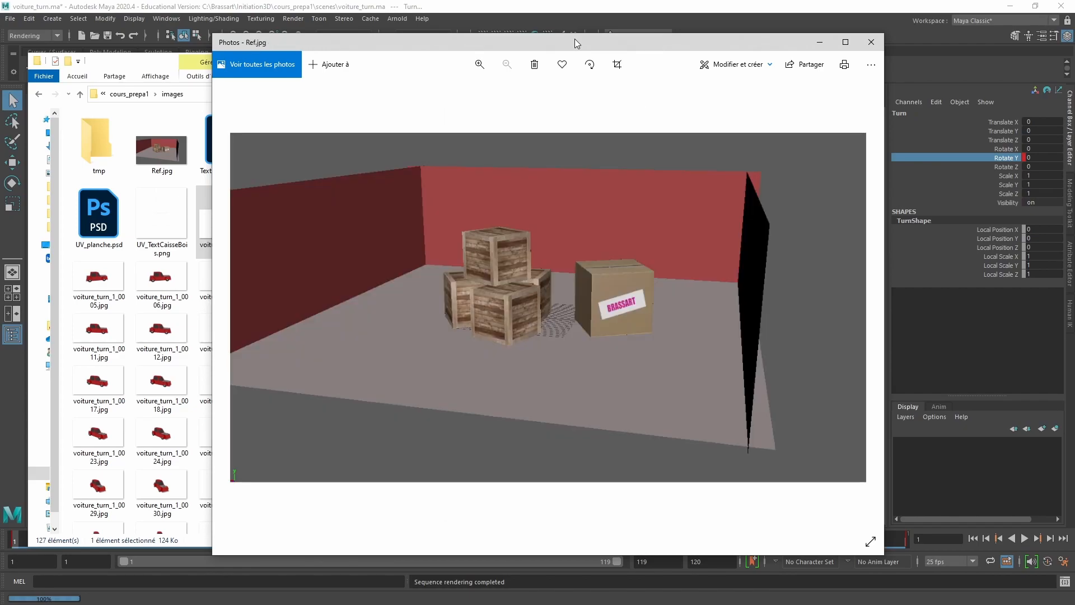
Step back and forth through the first turntable frames around voiture_turn_1_0002.jpg, and close the image viewer.
key("Right")
key("Right")
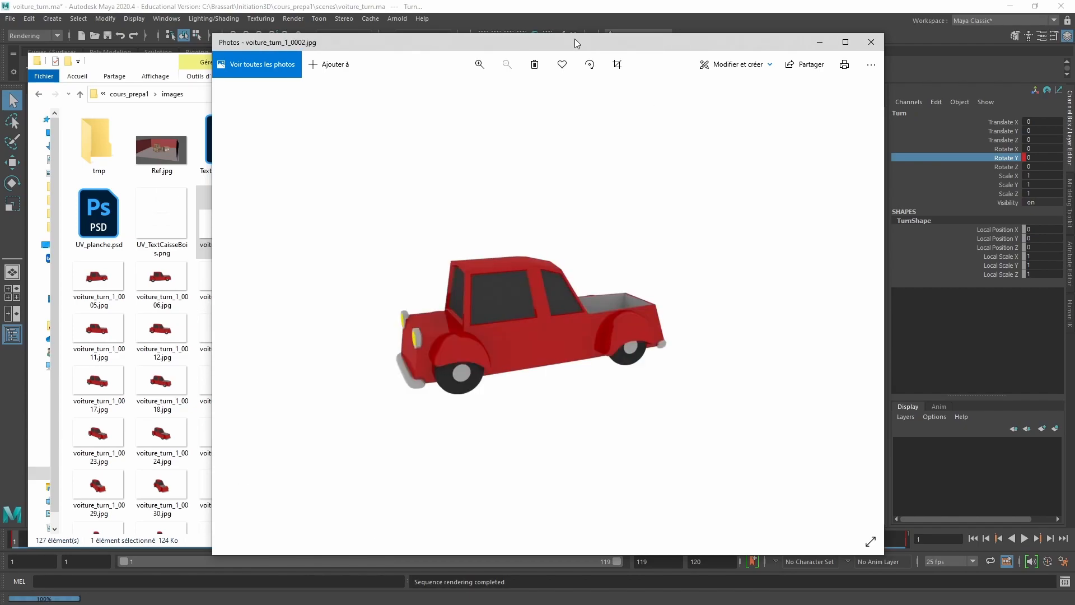
key("Right")
key("Right")
key("Right")
key("Right")
key("Left")
key("Left")
key("Left")
key("Left")
key("Left")
key("Left")
key("Left")
key("Right")
key("Right")
key("Right")
left_click(872, 42)
Widen the File Explorer window so that nine columns of thumbnails fit across the images folder.
scroll(459, 315, "down", 6)
left_click_drag(459, 317, 639, 317)
scroll(493, 168, "up", 5)
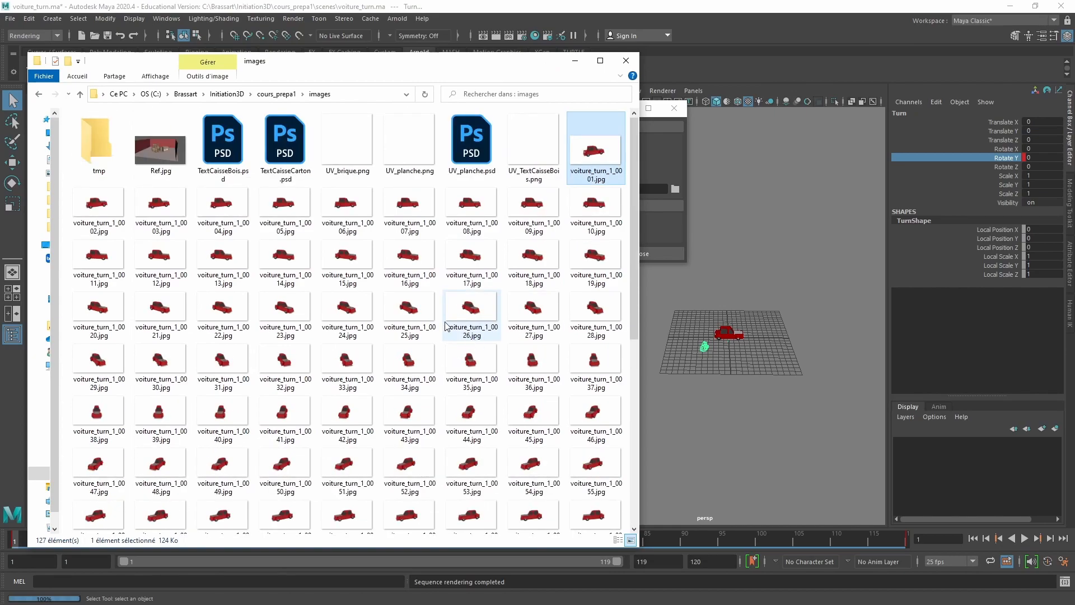
Create a new folder named Voiture_turn inside the images folder.
left_click(69, 62)
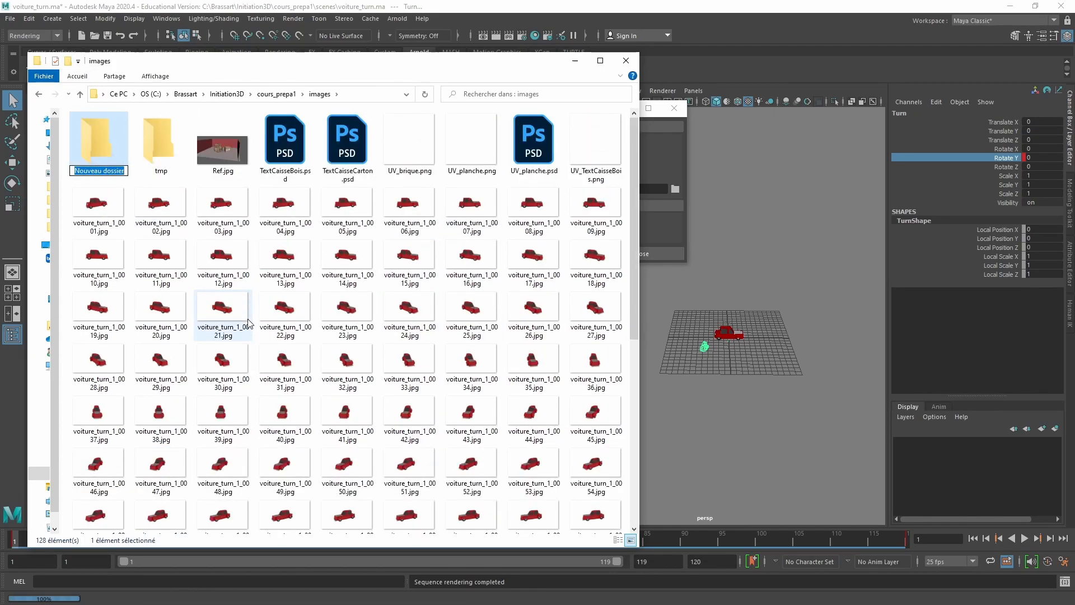
type("Voiture_turn")
key("Return")
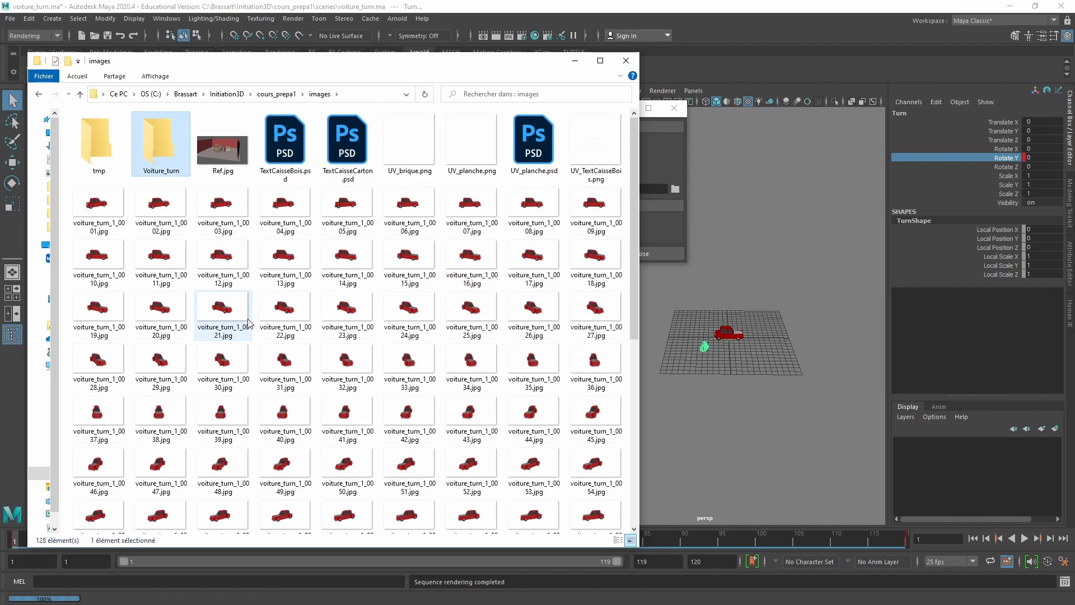
Move all the rendered frames, from voiture_turn_1_0001.jpg to the last one, into the Voiture_turn folder and open that folder.
left_click(104, 208)
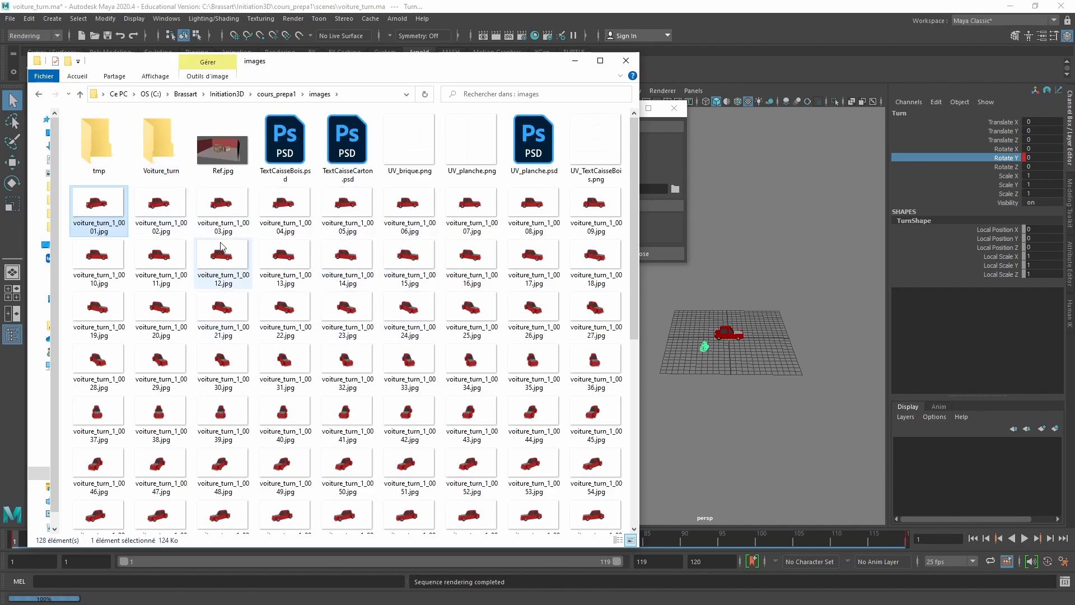
scroll(224, 246, "down", 5)
left_click(188, 492, "shift")
scroll(104, 210, "up", 6)
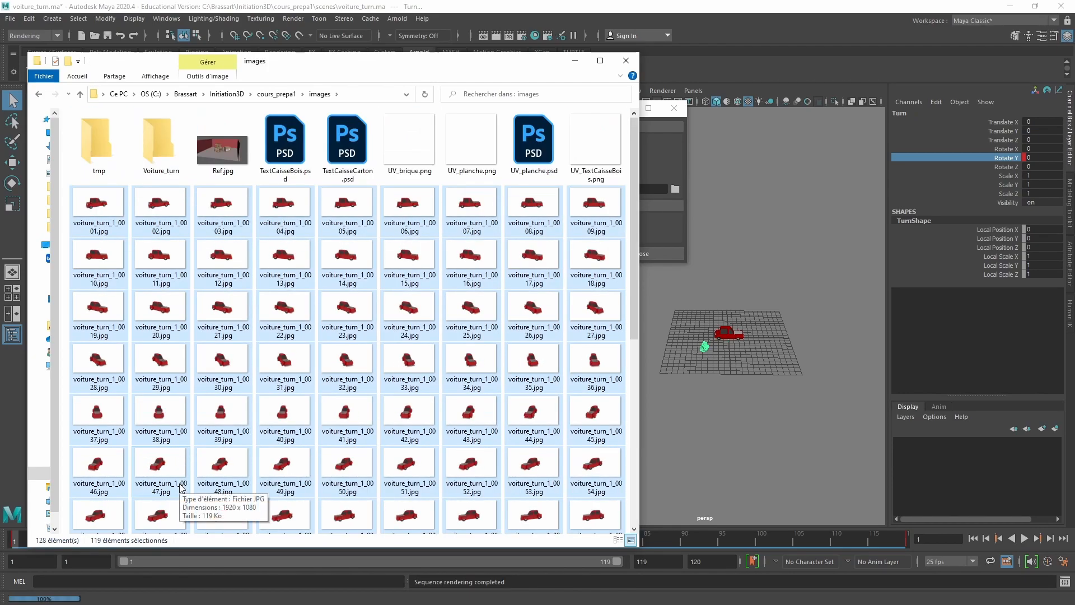
left_click_drag(104, 210, 152, 151)
double_click(152, 152)
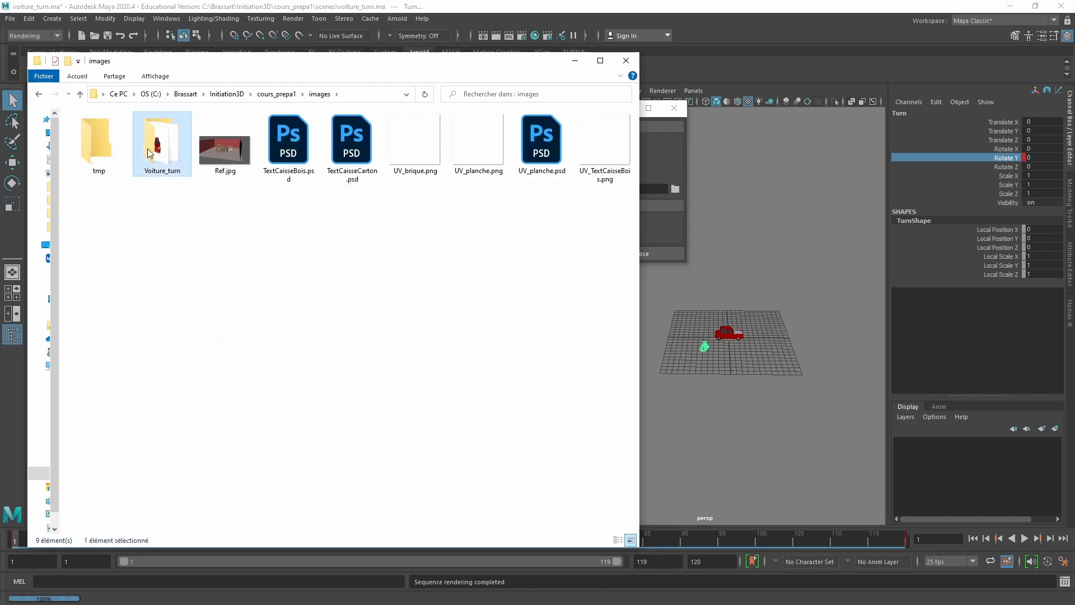